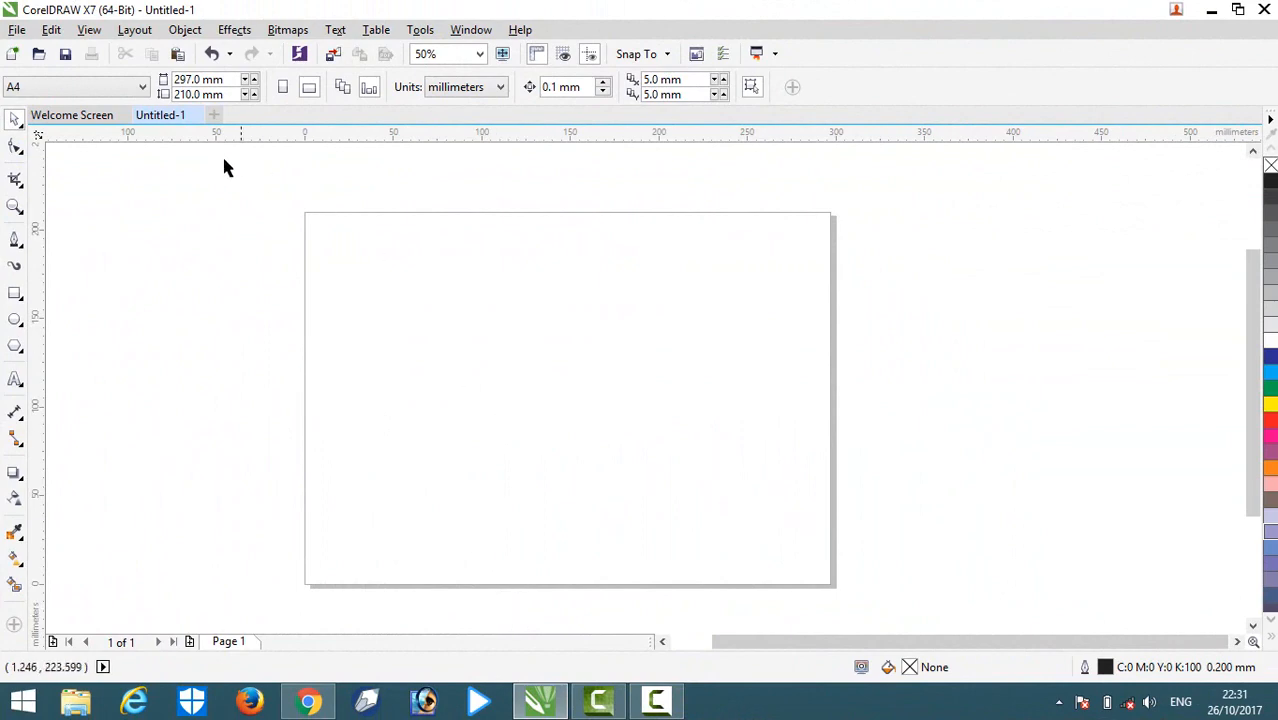
# Step: Draw a closed two-node diagonal path about 85 × 74 mm on the page with the Pen tool
pyautogui.click(22, 247)
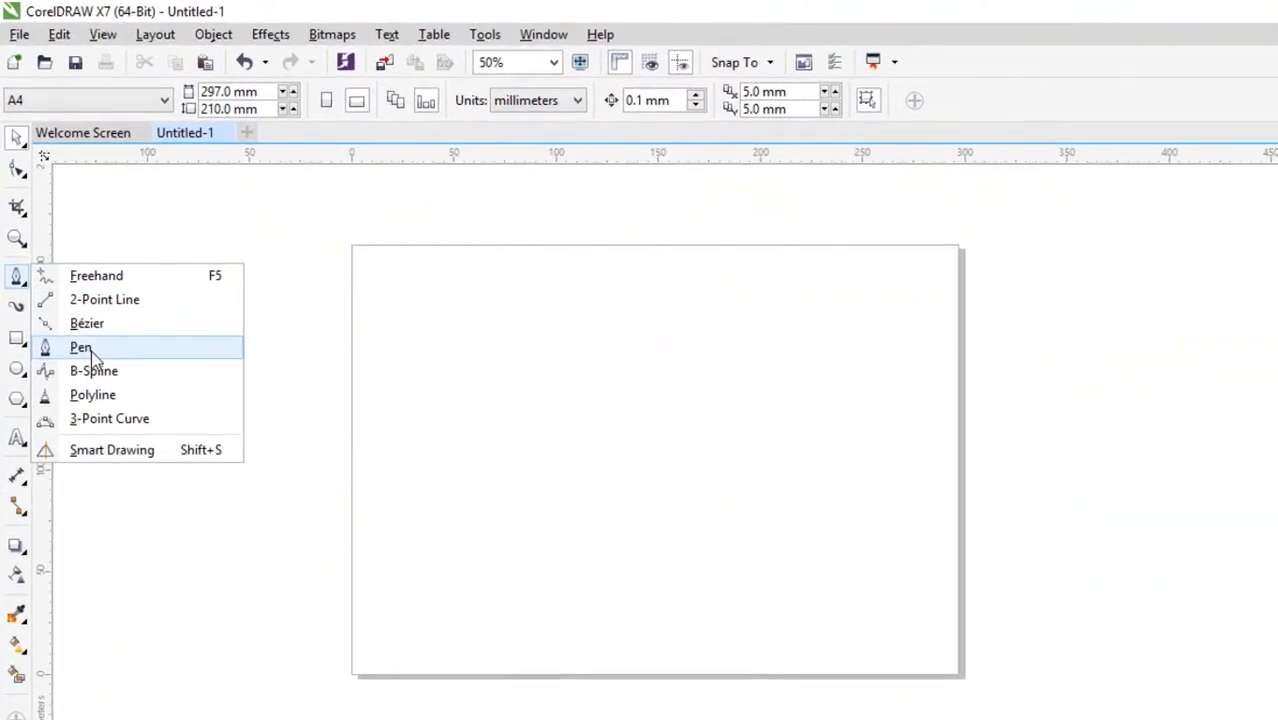
pyautogui.click(88, 348)
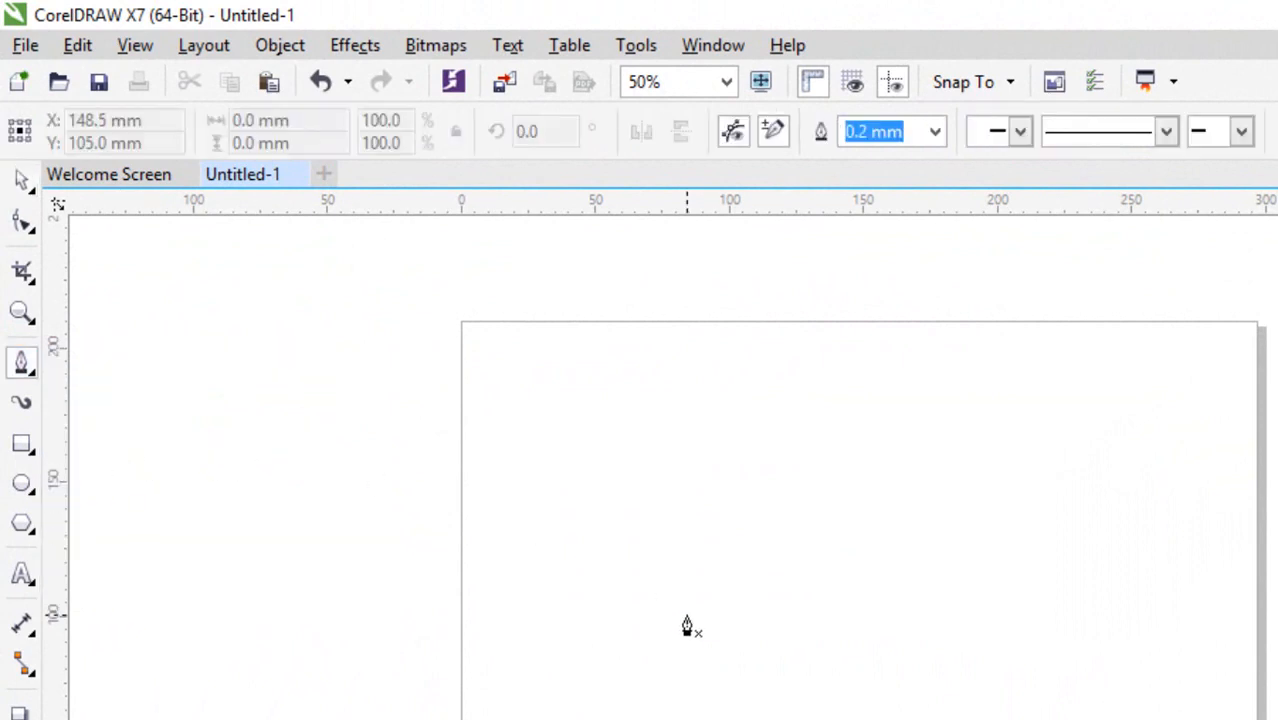
pyautogui.click(913, 421)
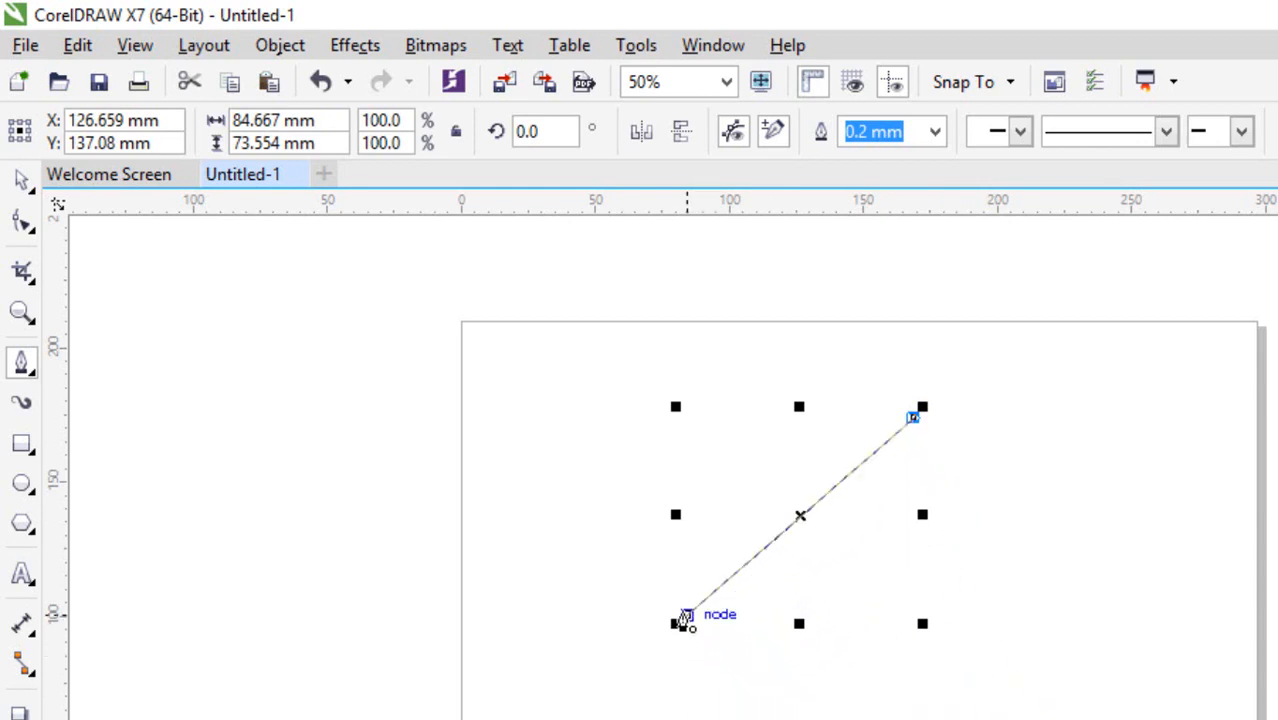
pyautogui.click(685, 617)
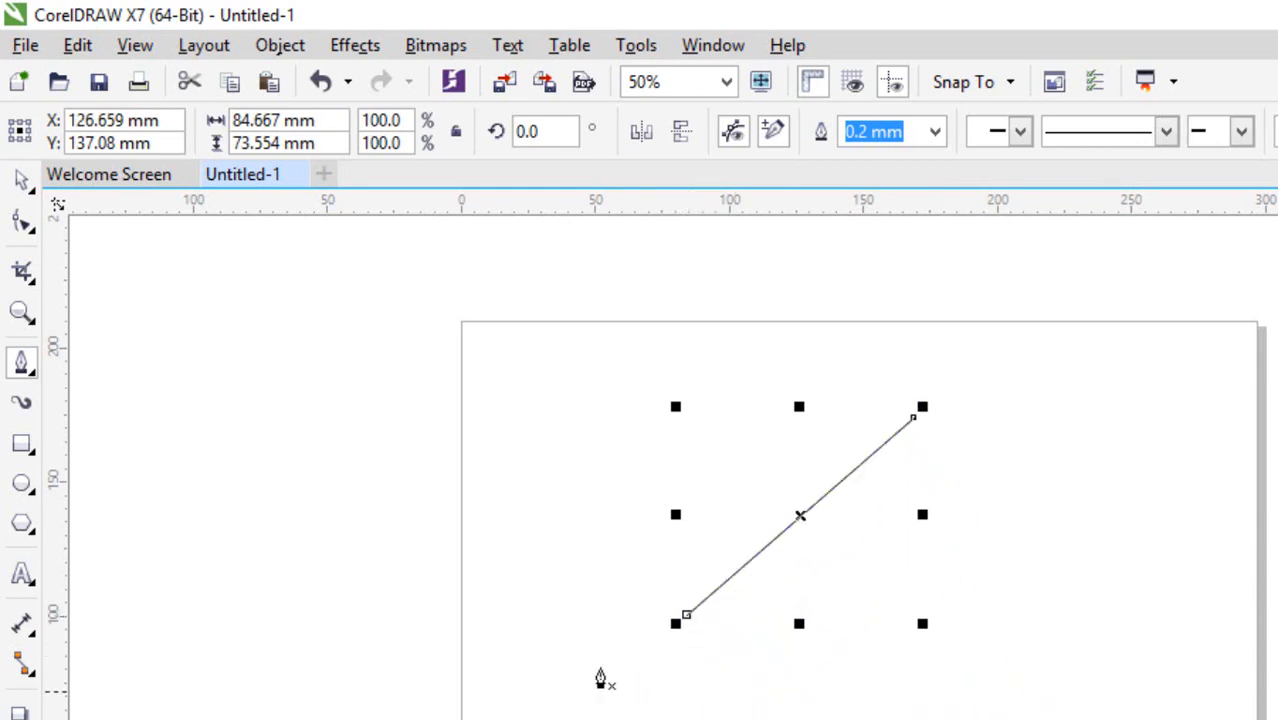
# Step: Convert one segment of the diagonal path to a curve, bend it into an S, and extend its lower-left node outward
pyautogui.click(28, 224)
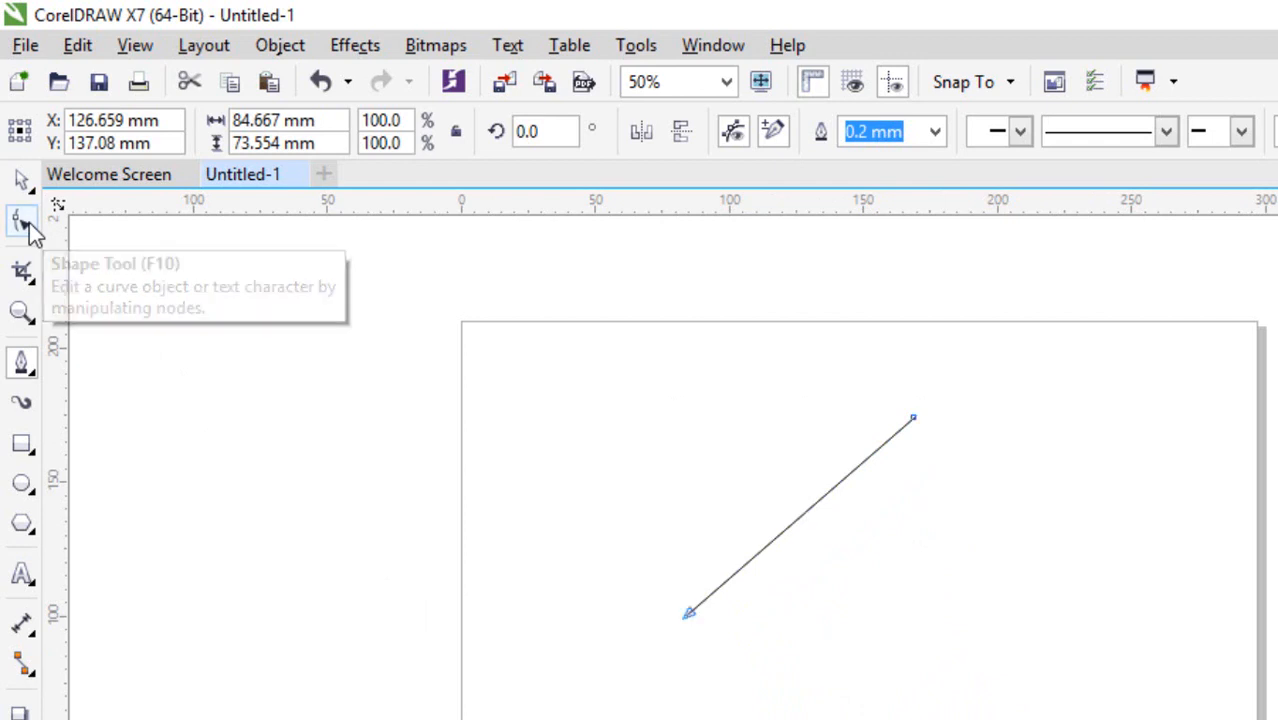
pyautogui.click(797, 519)
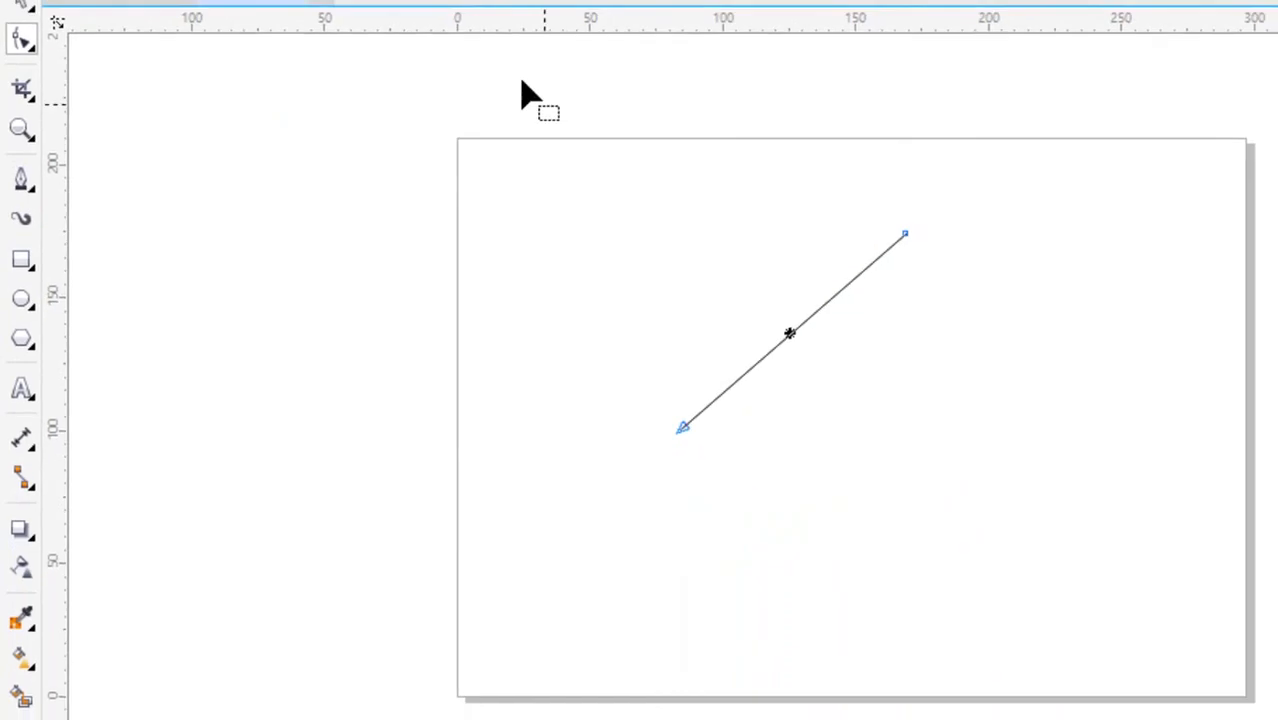
pyautogui.click(320, 30)
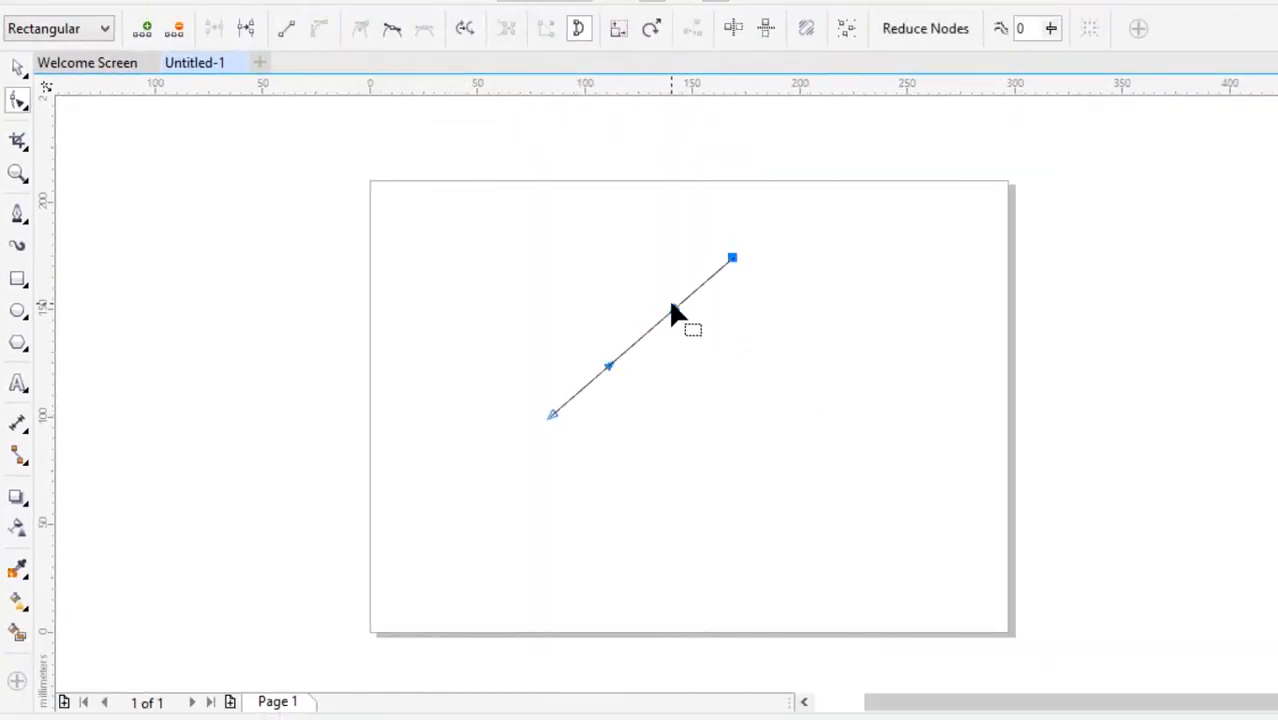
pyautogui.moveTo(670, 312); pyautogui.dragTo(640, 207)
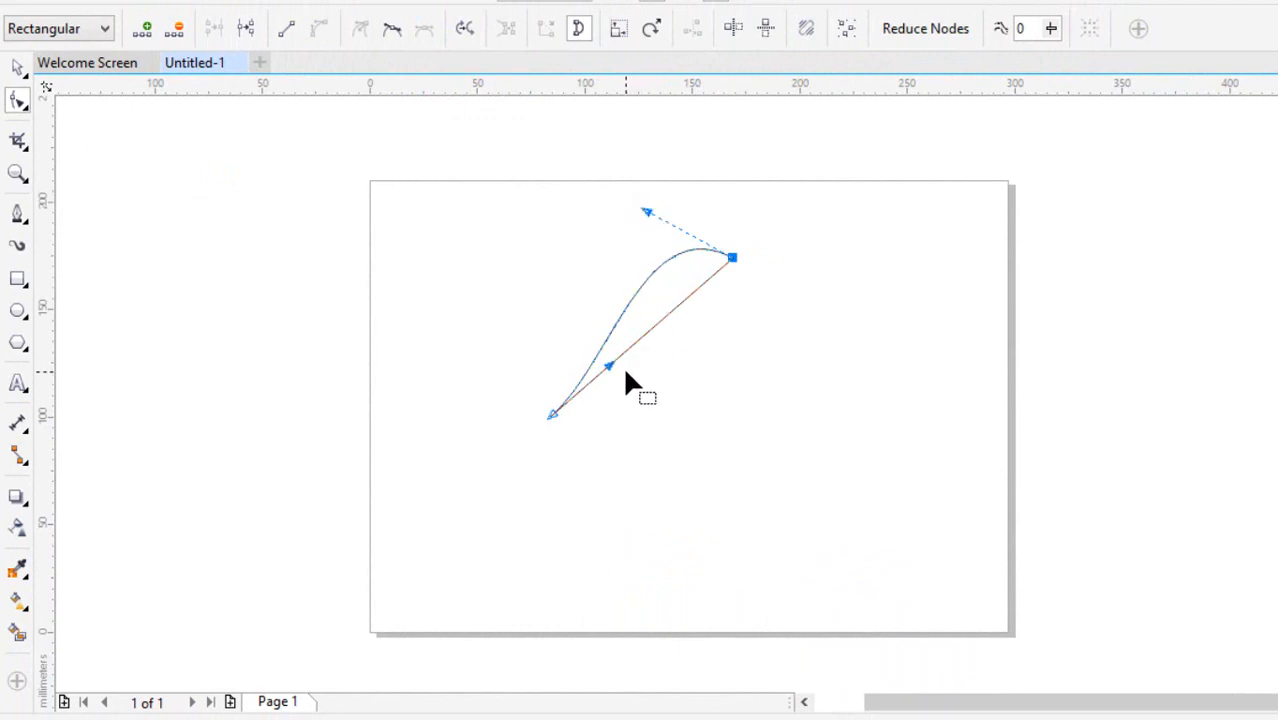
pyautogui.moveTo(607, 364); pyautogui.dragTo(632, 414)
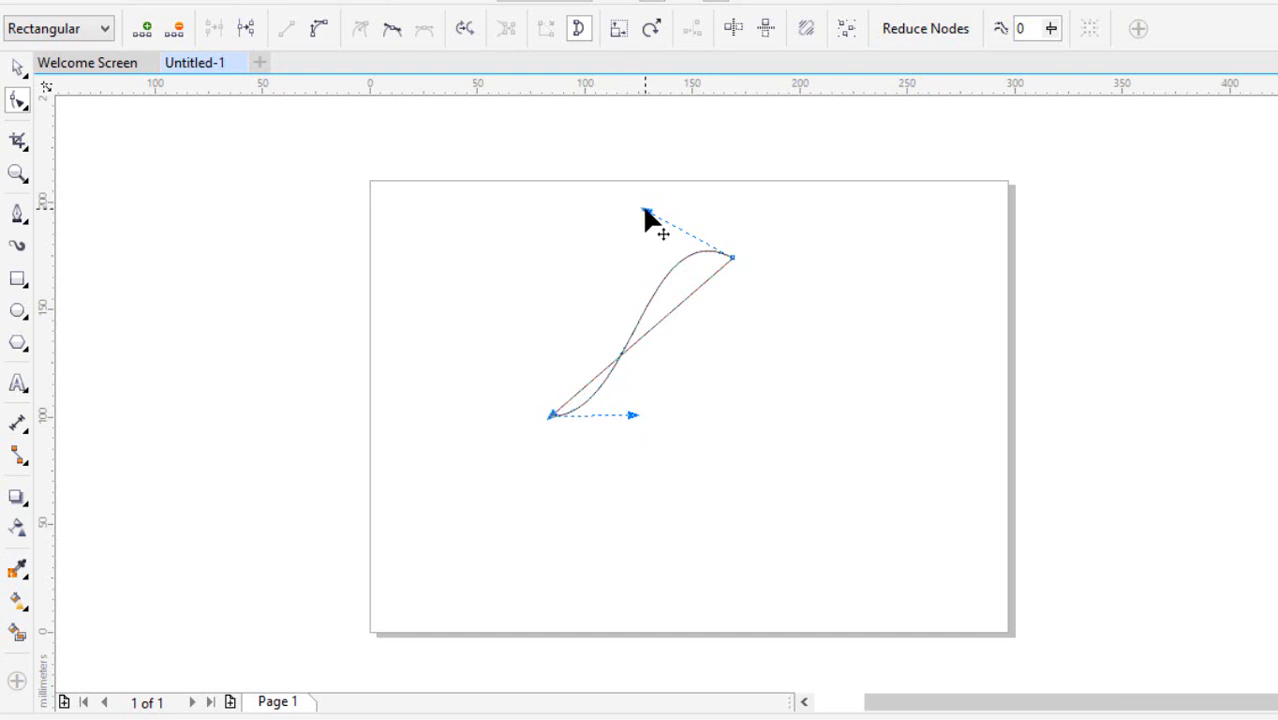
pyautogui.moveTo(645, 212)
pyautogui.mouseDown()
pyautogui.moveTo(634, 177)
pyautogui.moveTo(625, 196)
pyautogui.moveTo(650, 180)
pyautogui.moveTo(645, 190)
pyautogui.mouseUp()
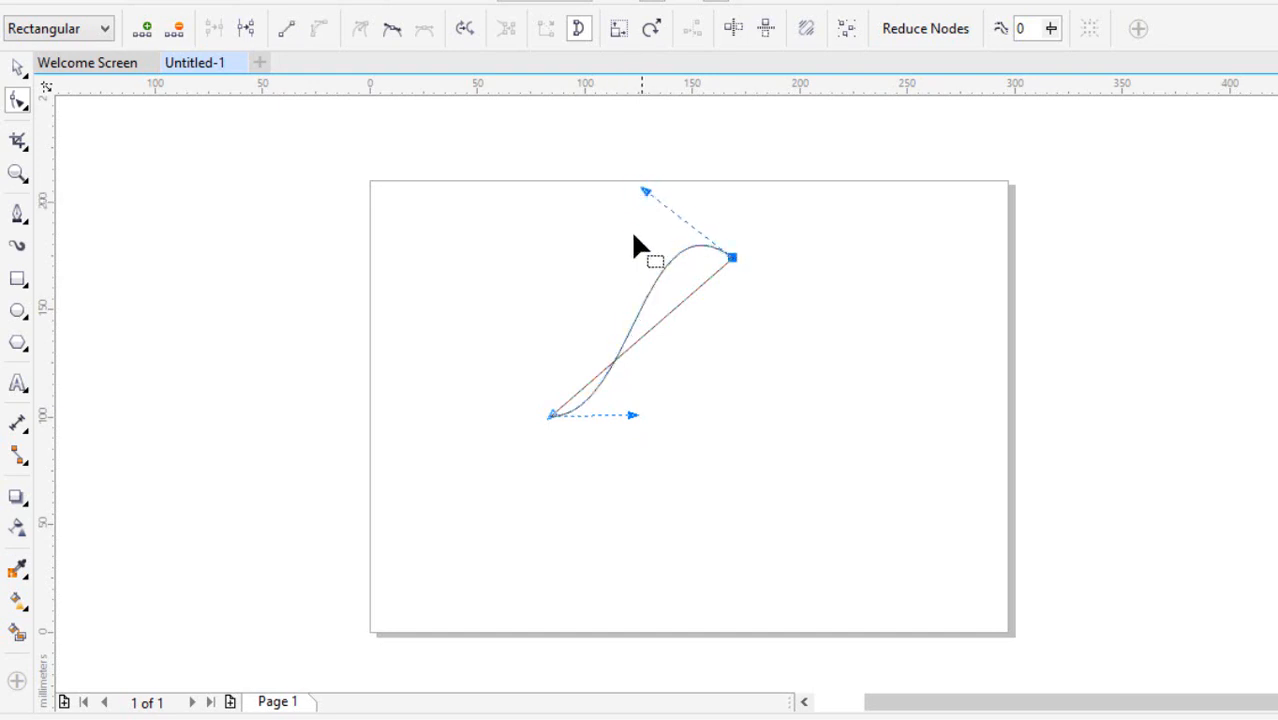
pyautogui.moveTo(552, 417); pyautogui.dragTo(493, 453)
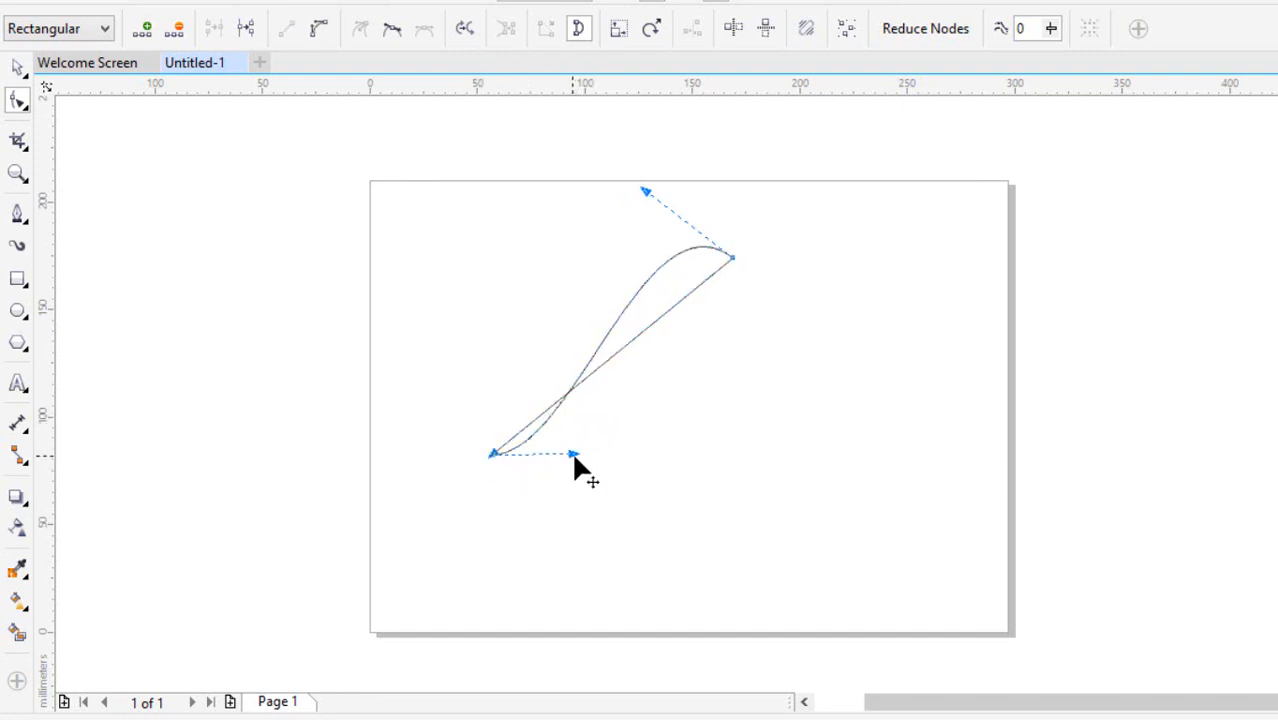
pyautogui.moveTo(571, 451); pyautogui.dragTo(591, 474)
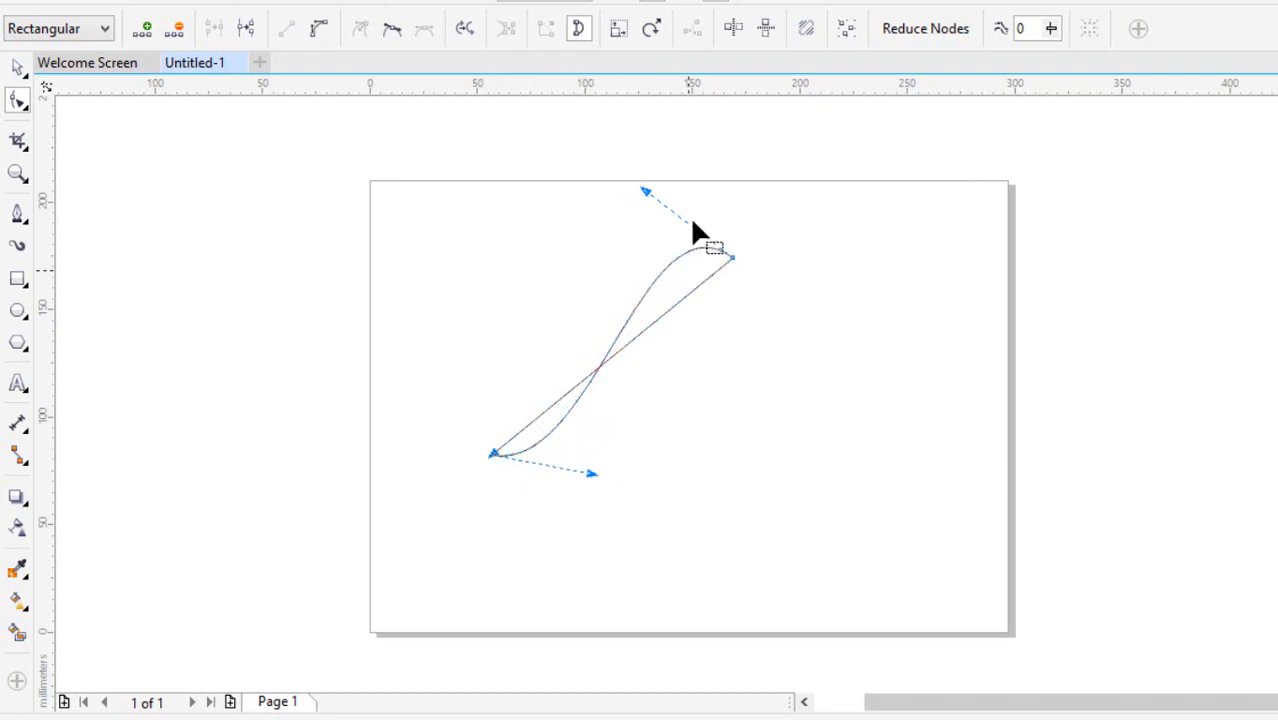
# Step: Convert the remaining straight segment to a curve and bend it into a second S-shaped side
pyautogui.click(612, 355)
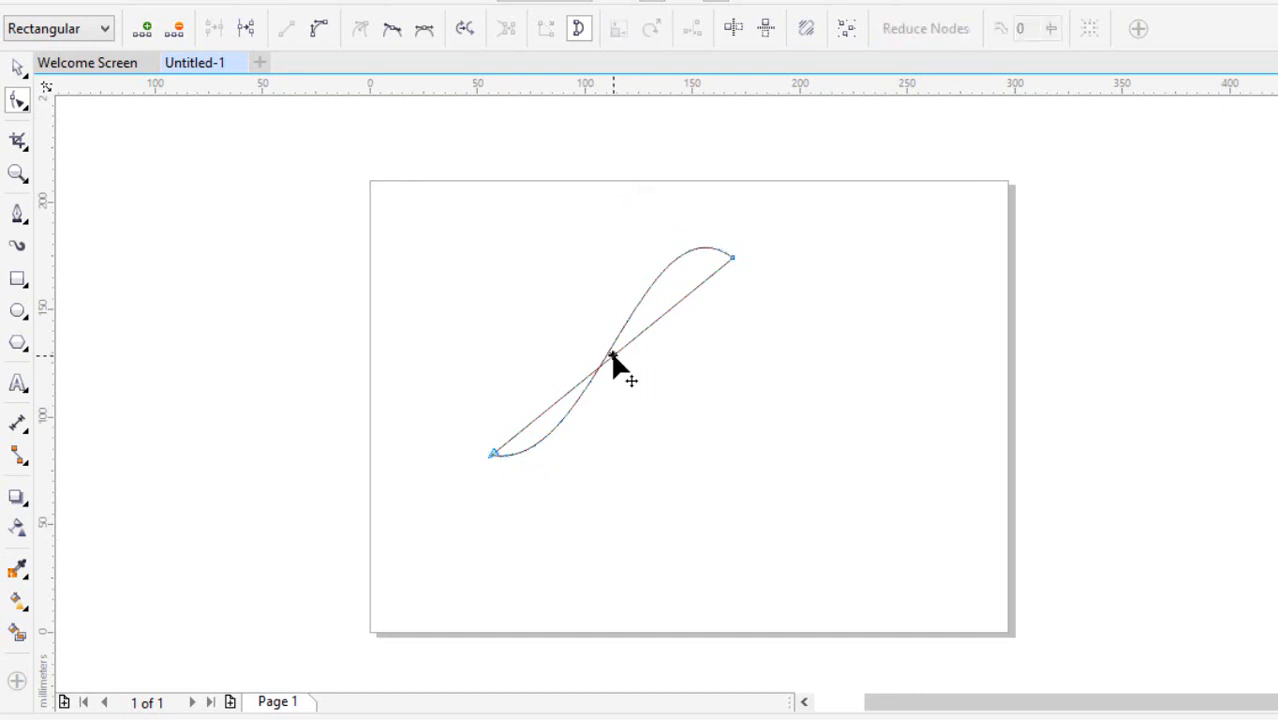
pyautogui.click(322, 28)
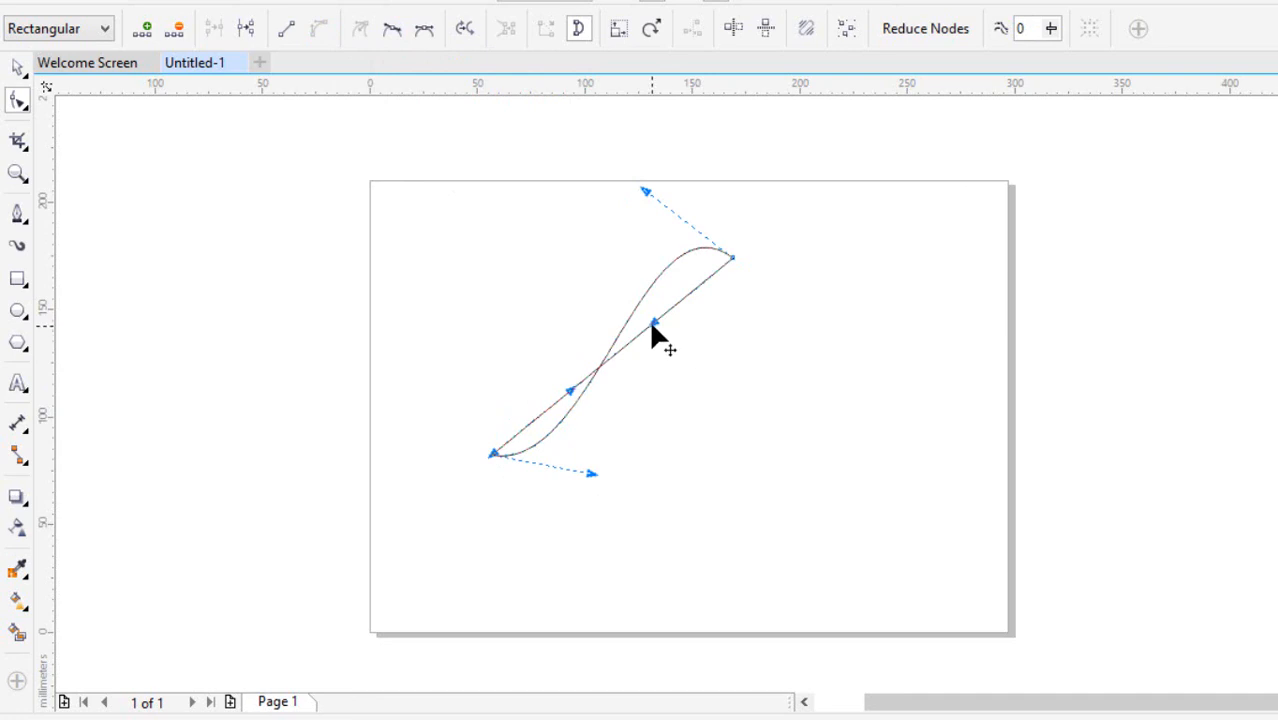
pyautogui.moveTo(652, 322); pyautogui.dragTo(700, 342)
pyautogui.moveTo(569, 391); pyautogui.dragTo(632, 545)
pyautogui.scroll(2, 712, 256)
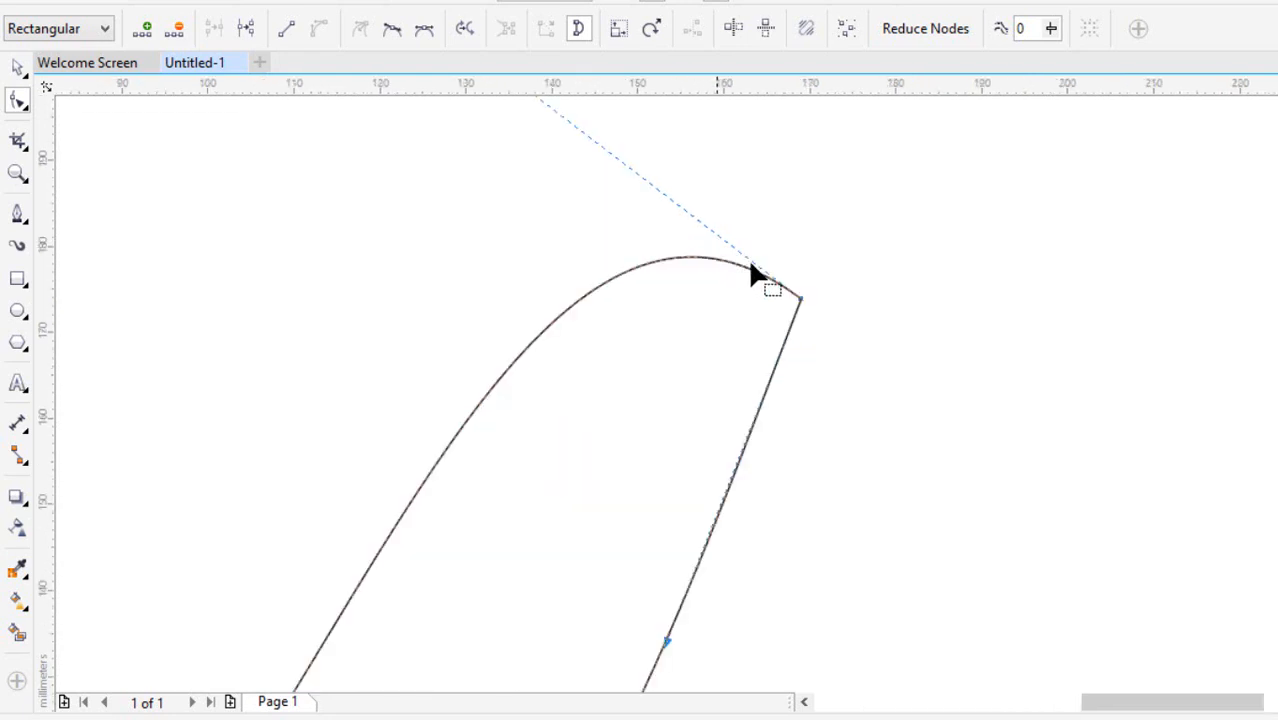
pyautogui.scroll(-1, 700, 240)
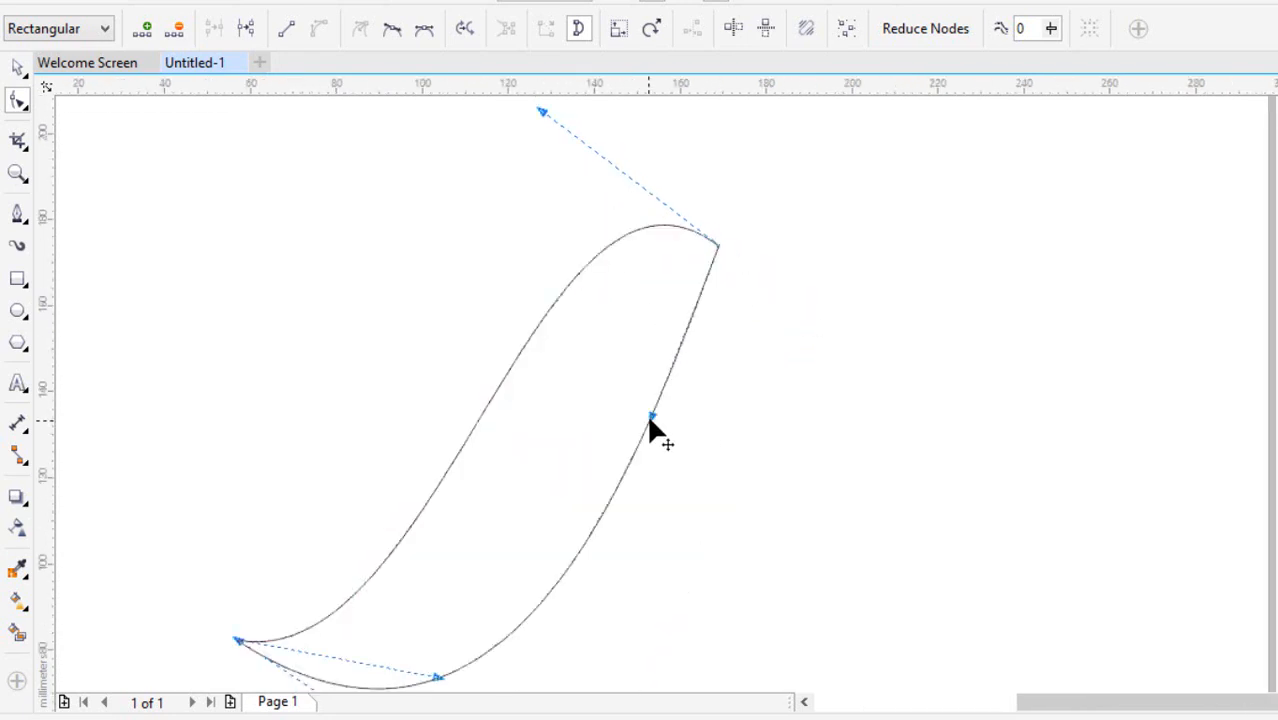
pyautogui.moveTo(650, 415); pyautogui.dragTo(592, 220)
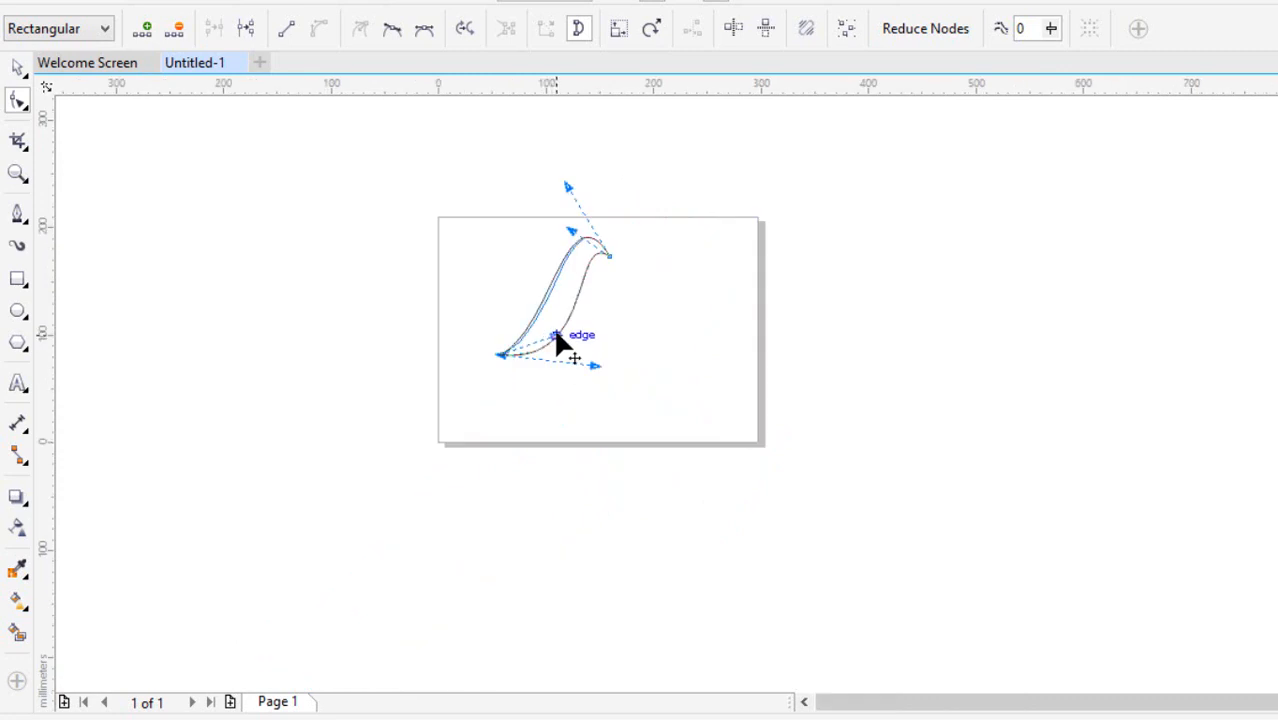
# Step: Fine-tune the curve handles at both end nodes to give the S shape a slender body with pointed tips
pyautogui.moveTo(556, 333); pyautogui.dragTo(594, 381)
pyautogui.moveTo(568, 231); pyautogui.dragTo(567, 245)
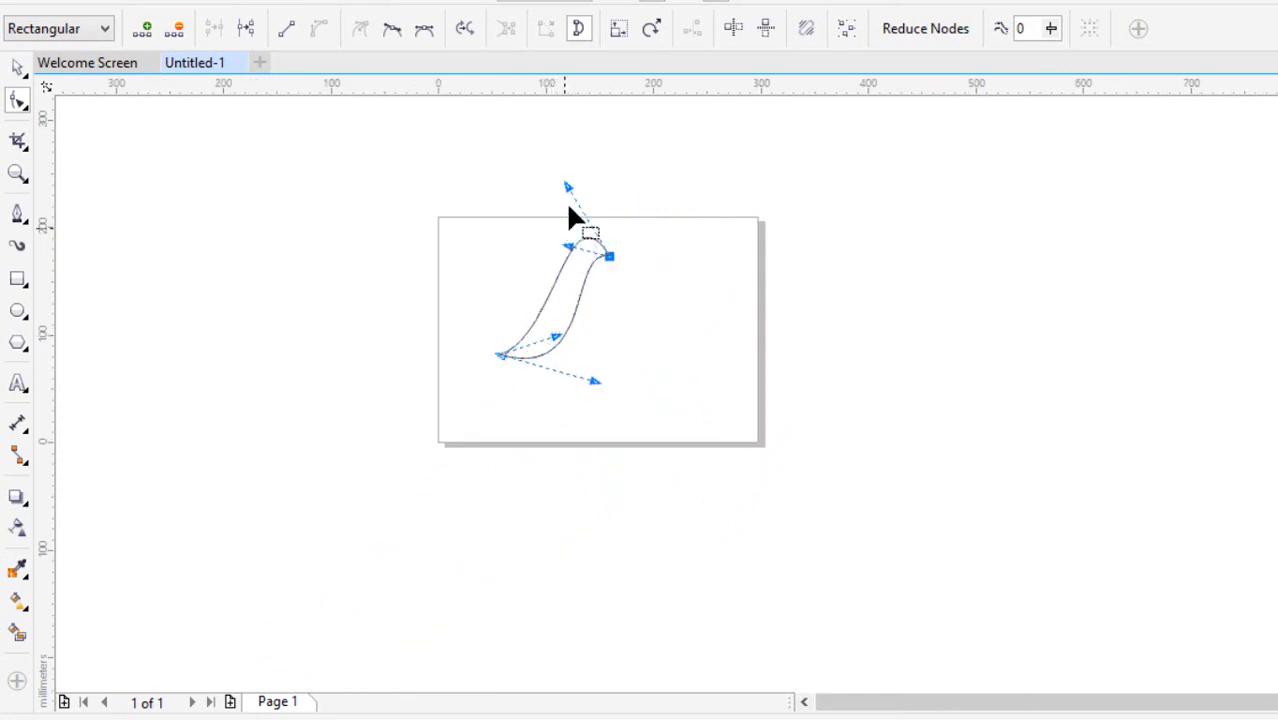
pyautogui.moveTo(567, 185); pyautogui.dragTo(556, 189)
pyautogui.click(636, 283)
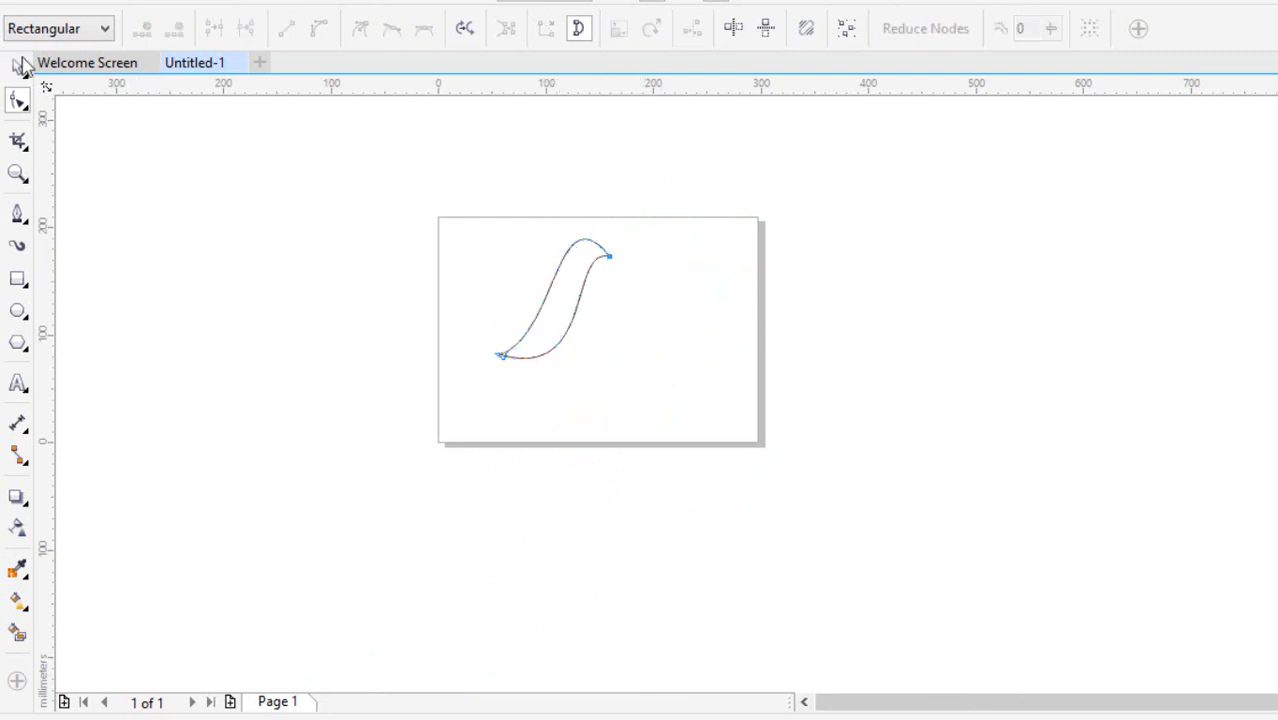
# Step: Move the finished S shape down and to the right toward the page centre, and deselect it
pyautogui.click(20, 66)
pyautogui.click(593, 289)
pyautogui.scroll(2, 593, 289)
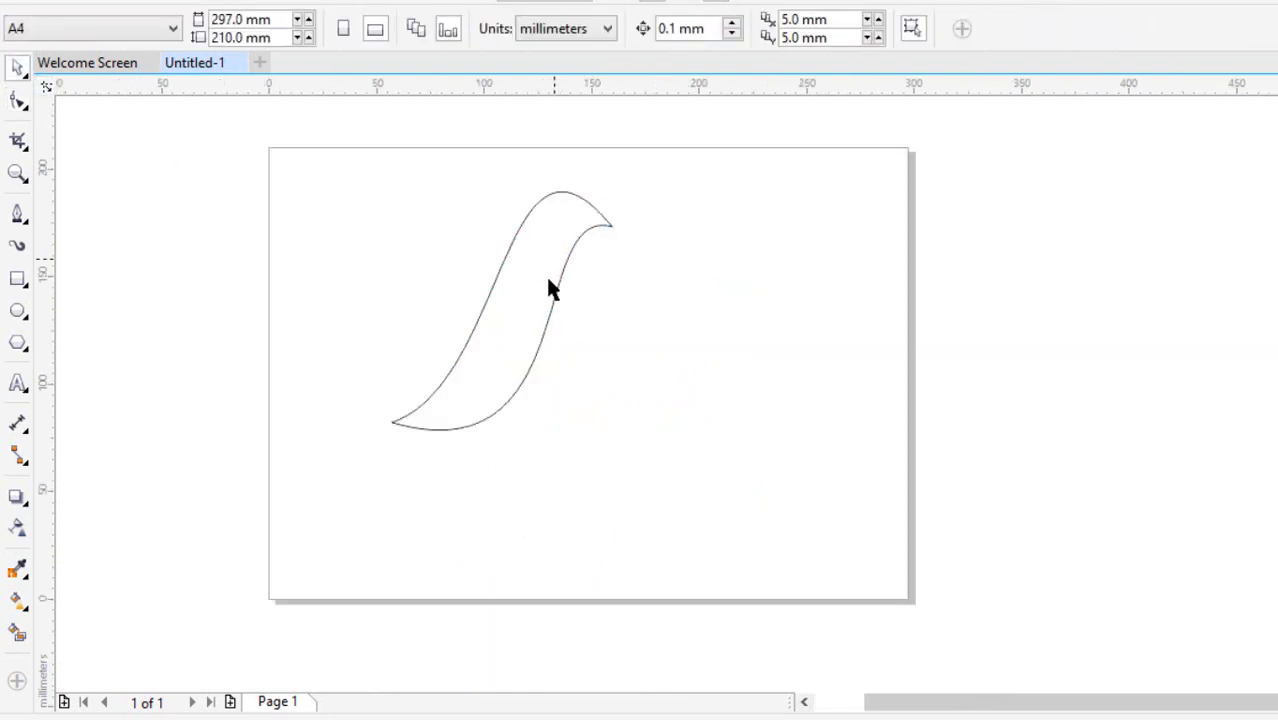
pyautogui.moveTo(548, 289); pyautogui.dragTo(608, 324)
pyautogui.click(320, 268)
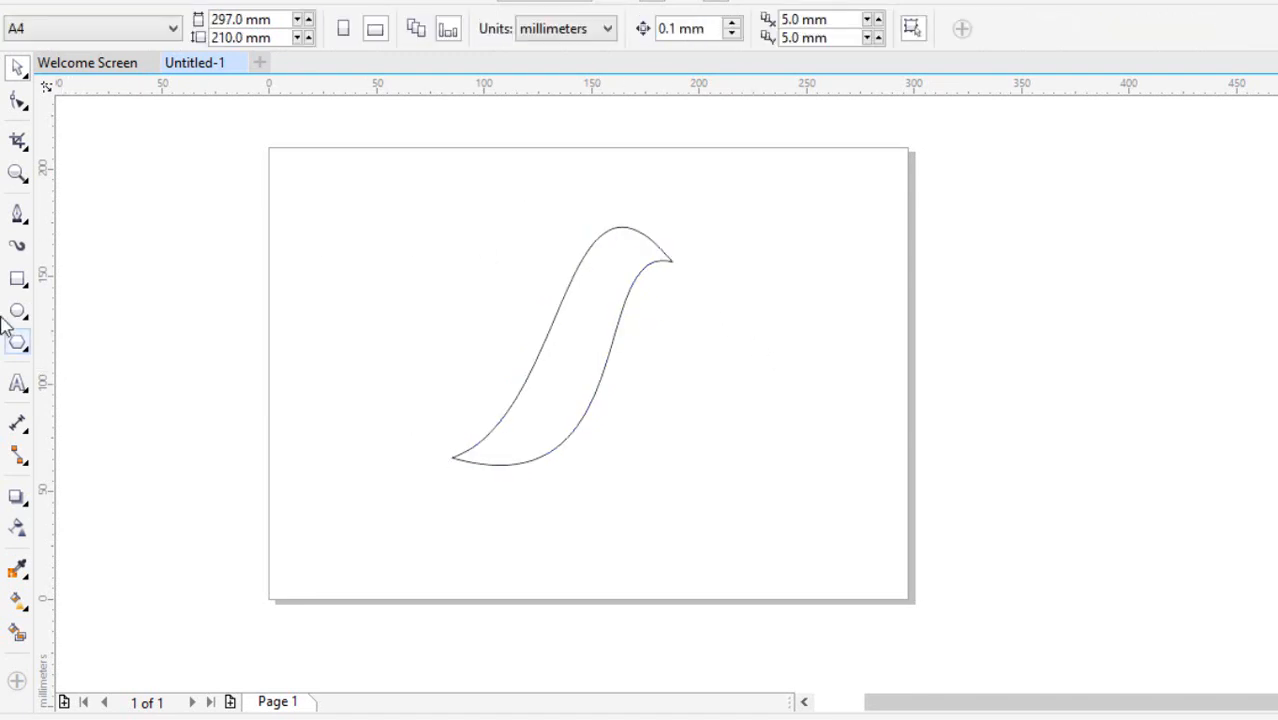
# Step: Draw a thin closed triangle about 68 × 43 mm with the Pen tool, left of the S shape
pyautogui.click(17, 216)
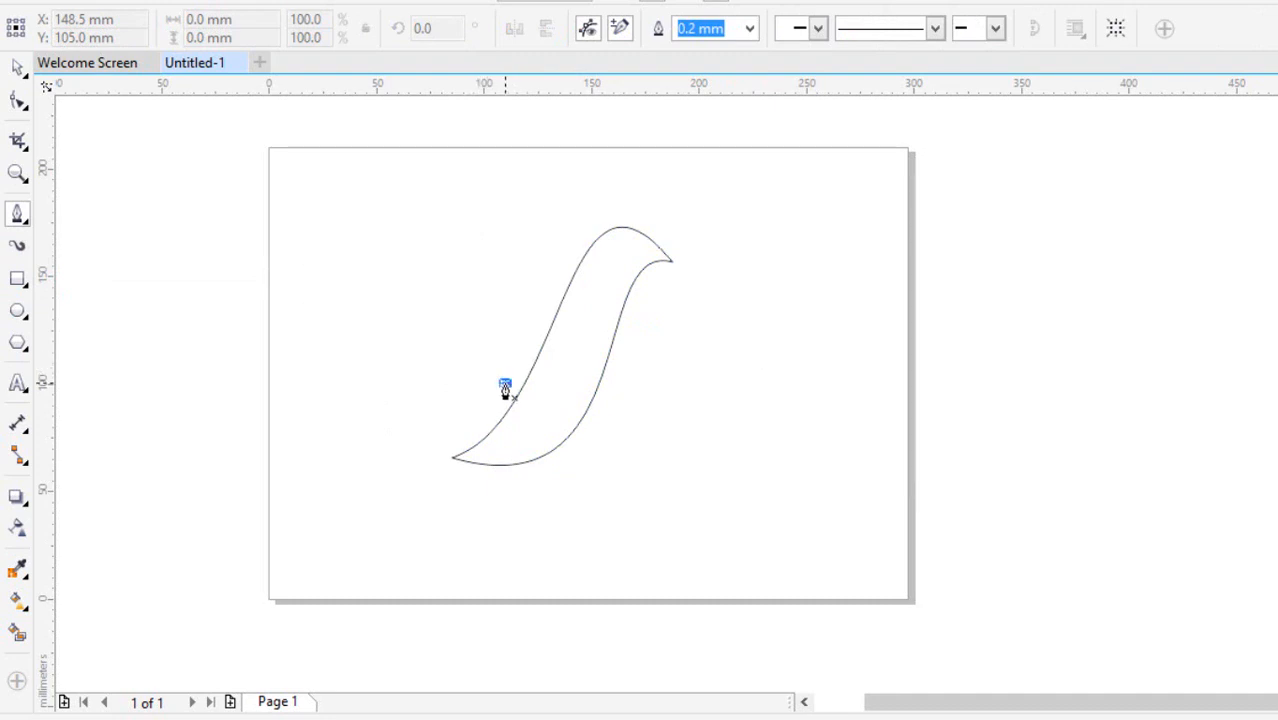
pyautogui.click(473, 360)
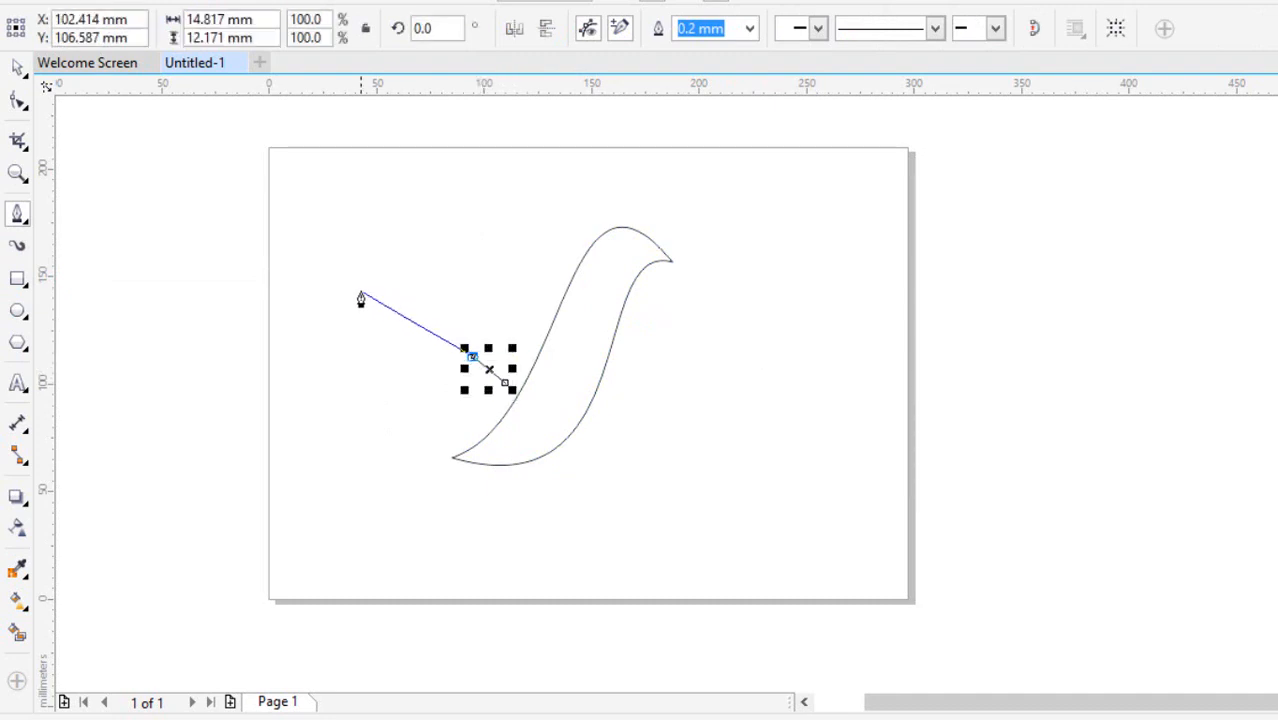
pyautogui.click(359, 297)
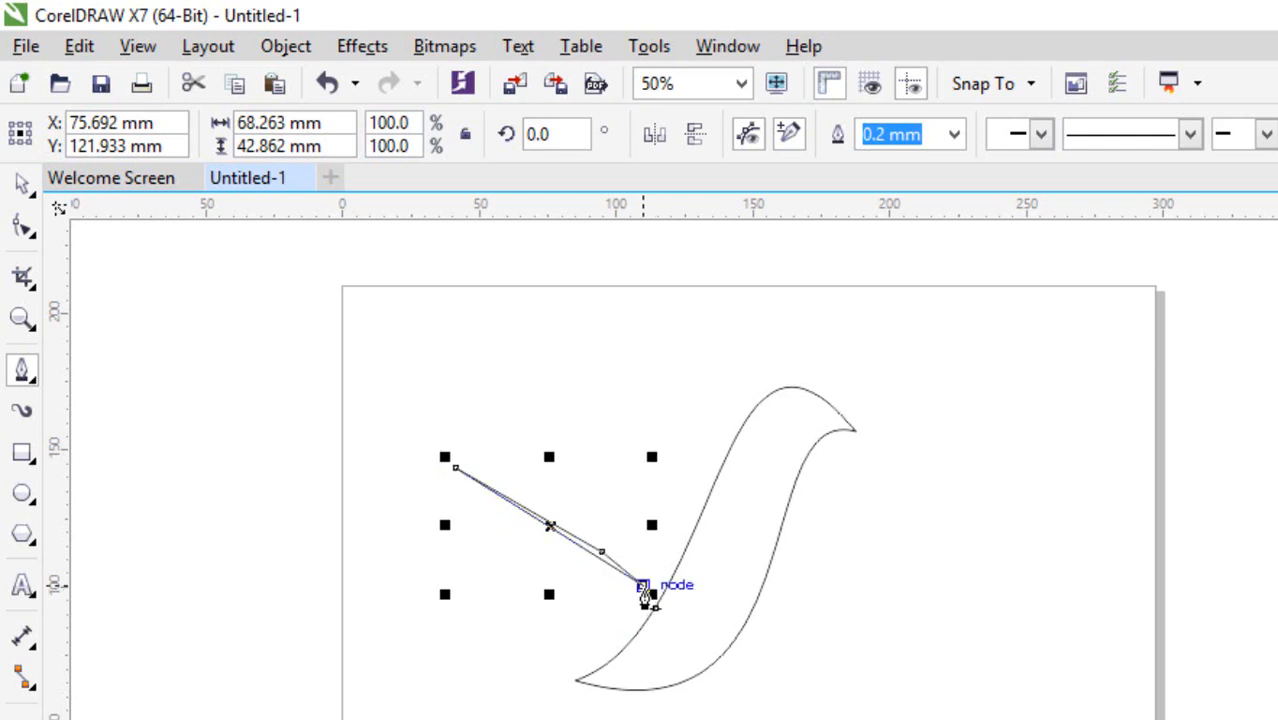
# Step: Convert the thin triangle's longest edge to a curve and bow it down and to the left into a deep rounded belly
pyautogui.hotkey('shift', 'F2')
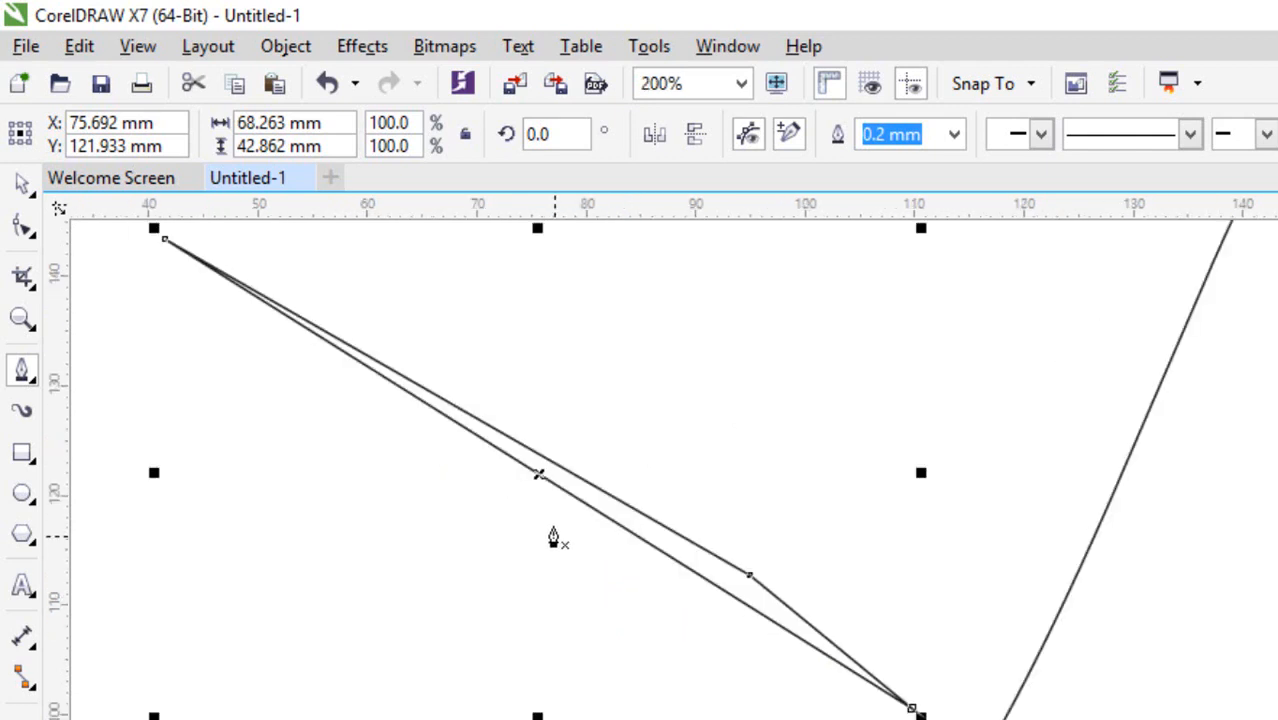
pyautogui.click(22, 183)
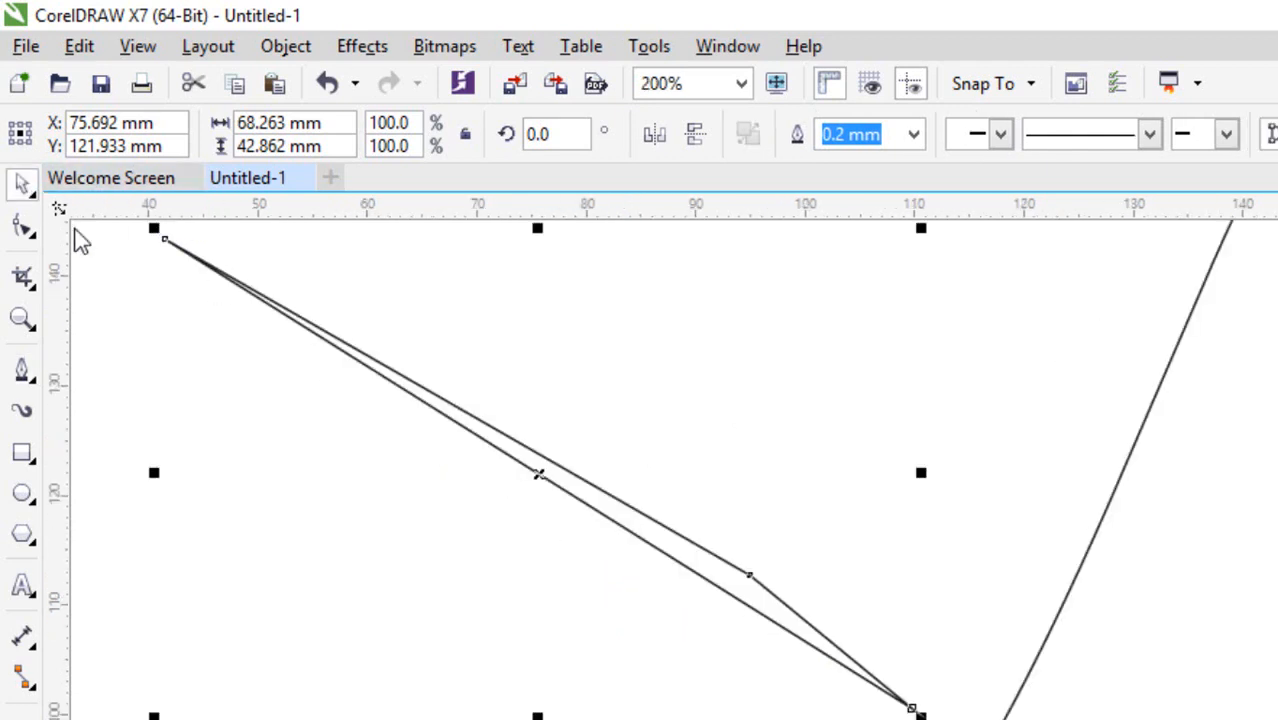
pyautogui.click(104, 292)
pyautogui.click(289, 311)
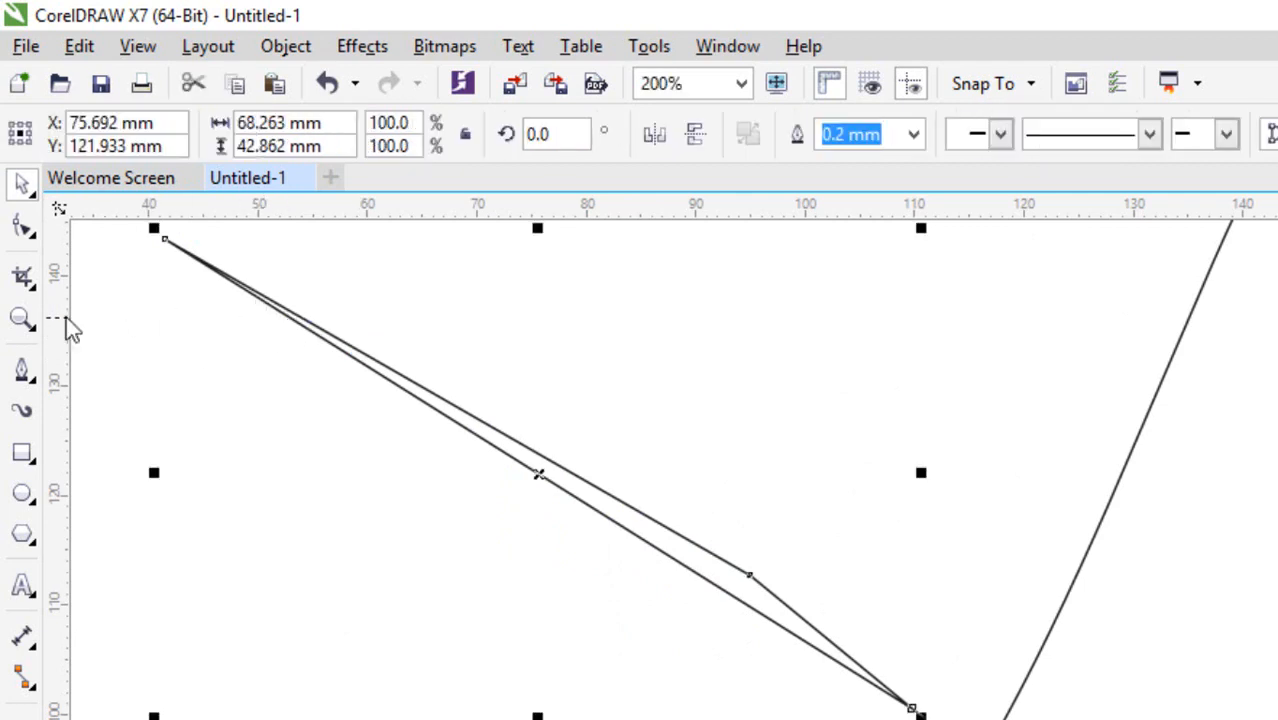
pyautogui.click(26, 236)
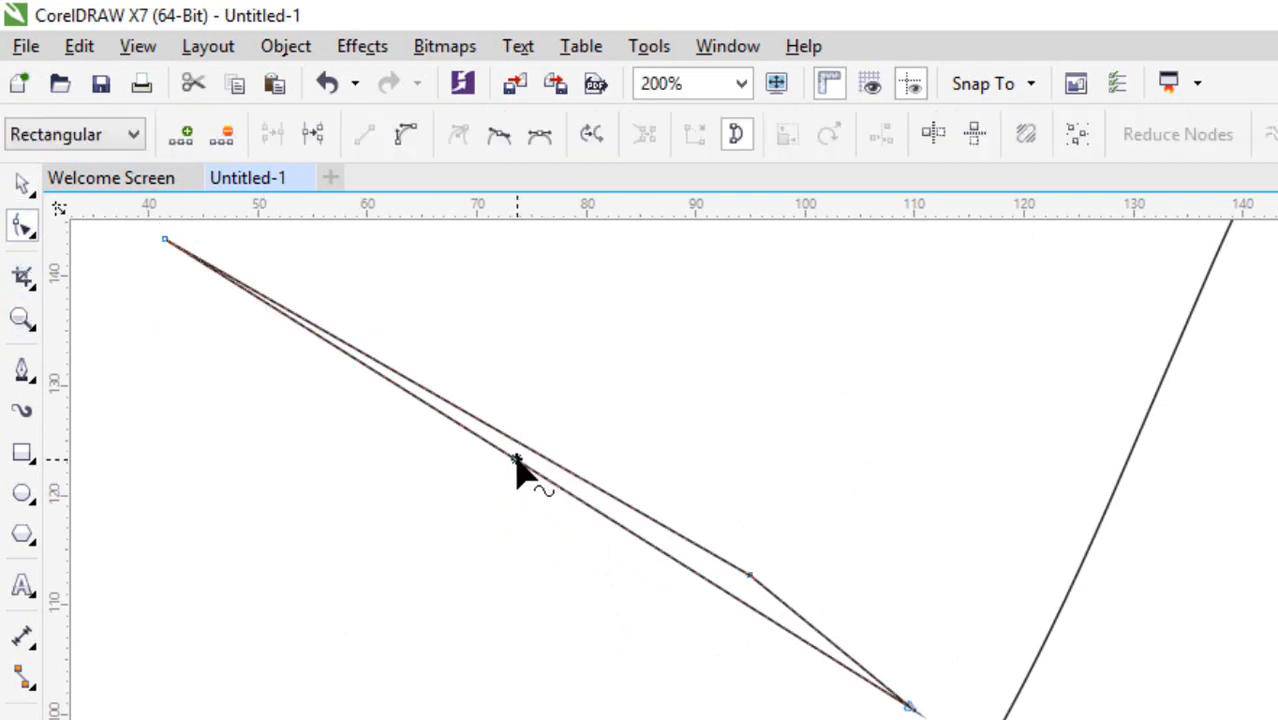
pyautogui.click(516, 460)
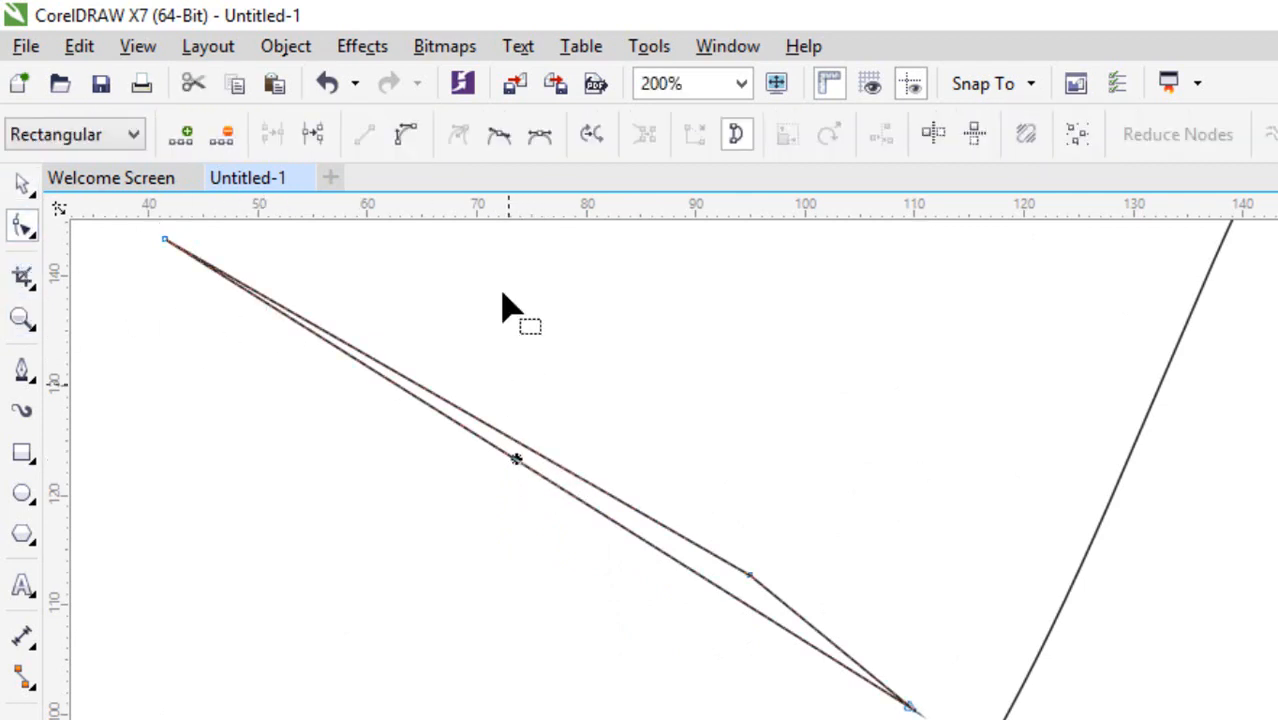
pyautogui.click(405, 137)
pyautogui.moveTo(519, 466); pyautogui.dragTo(291, 719)
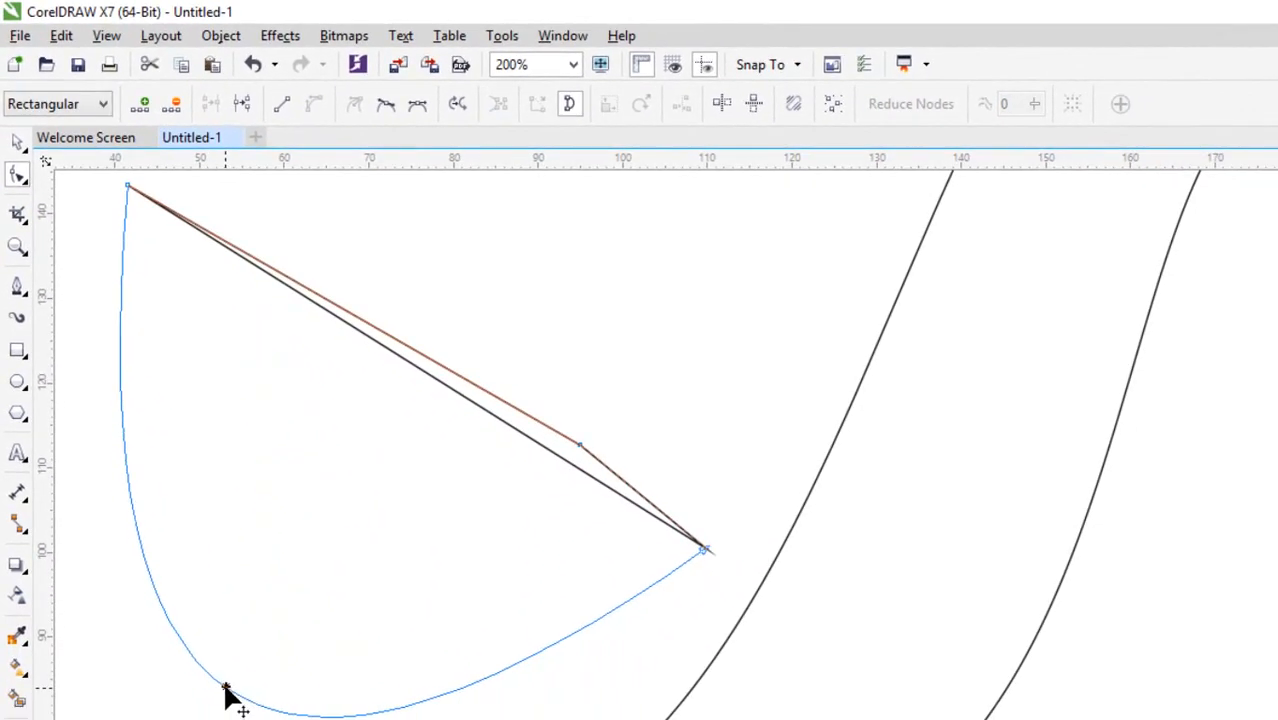
pyautogui.moveTo(225, 688); pyautogui.dragTo(221, 620)
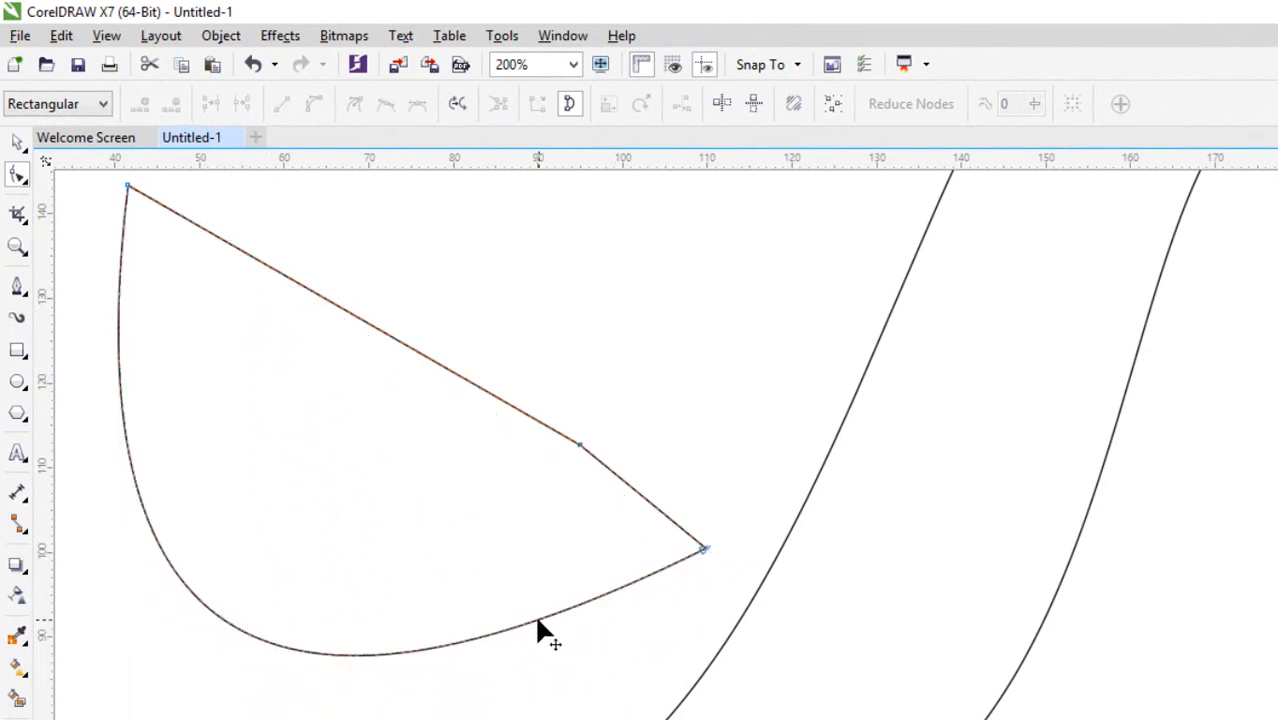
pyautogui.moveTo(536, 622); pyautogui.dragTo(570, 639)
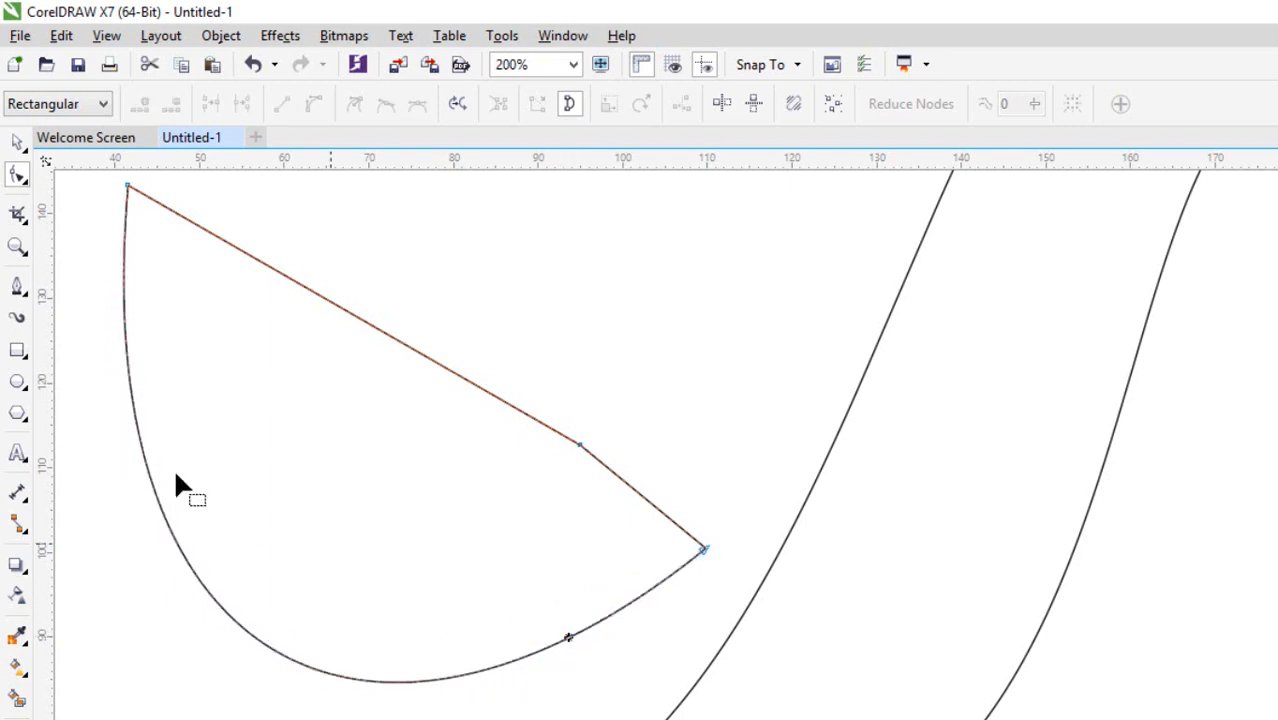
pyautogui.moveTo(135, 421); pyautogui.dragTo(100, 394)
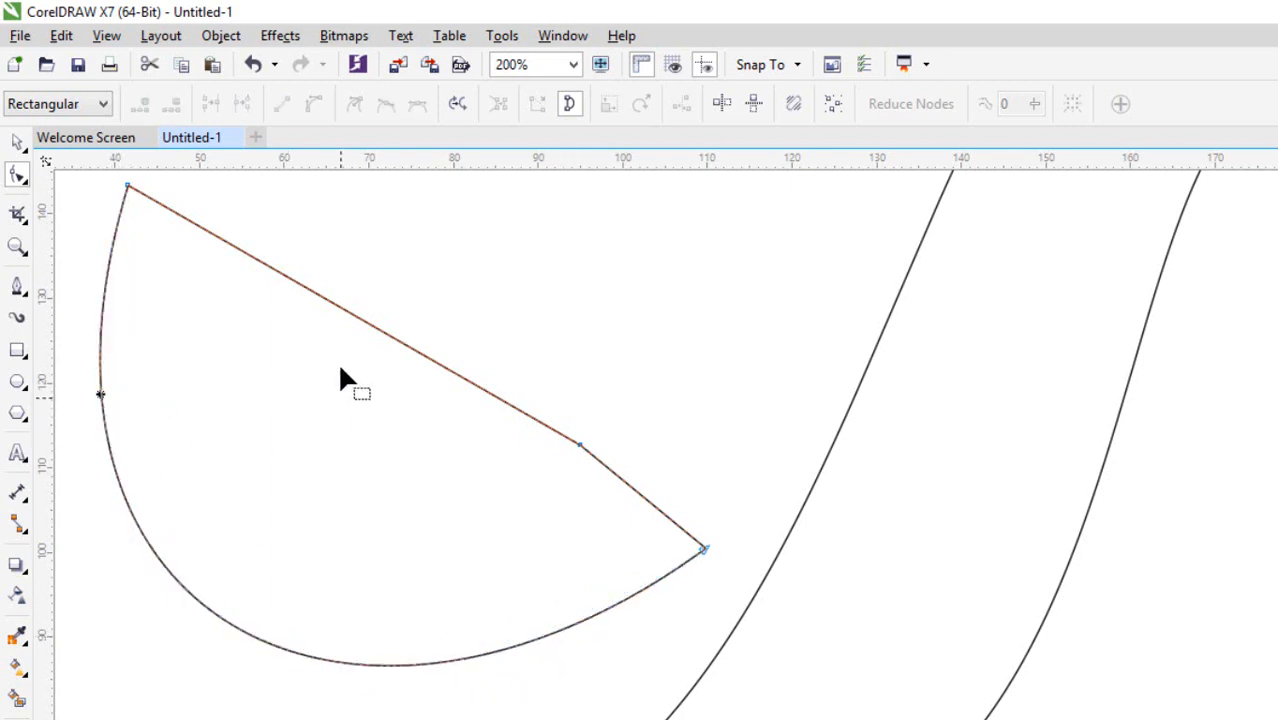
# Step: Convert the closed shape's long straight upper edge to a curve and bow it up and to the right into a dome
pyautogui.click(329, 302)
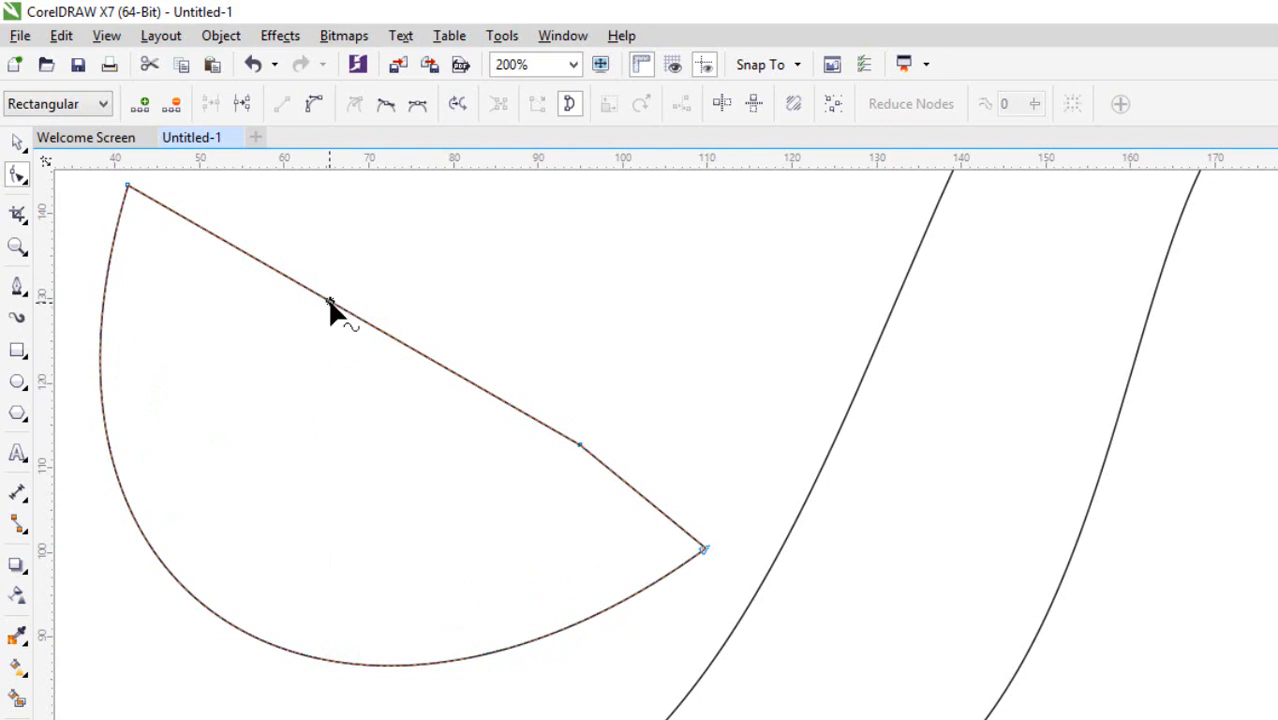
pyautogui.click(314, 106)
pyautogui.scroll(-3, 374, 310)
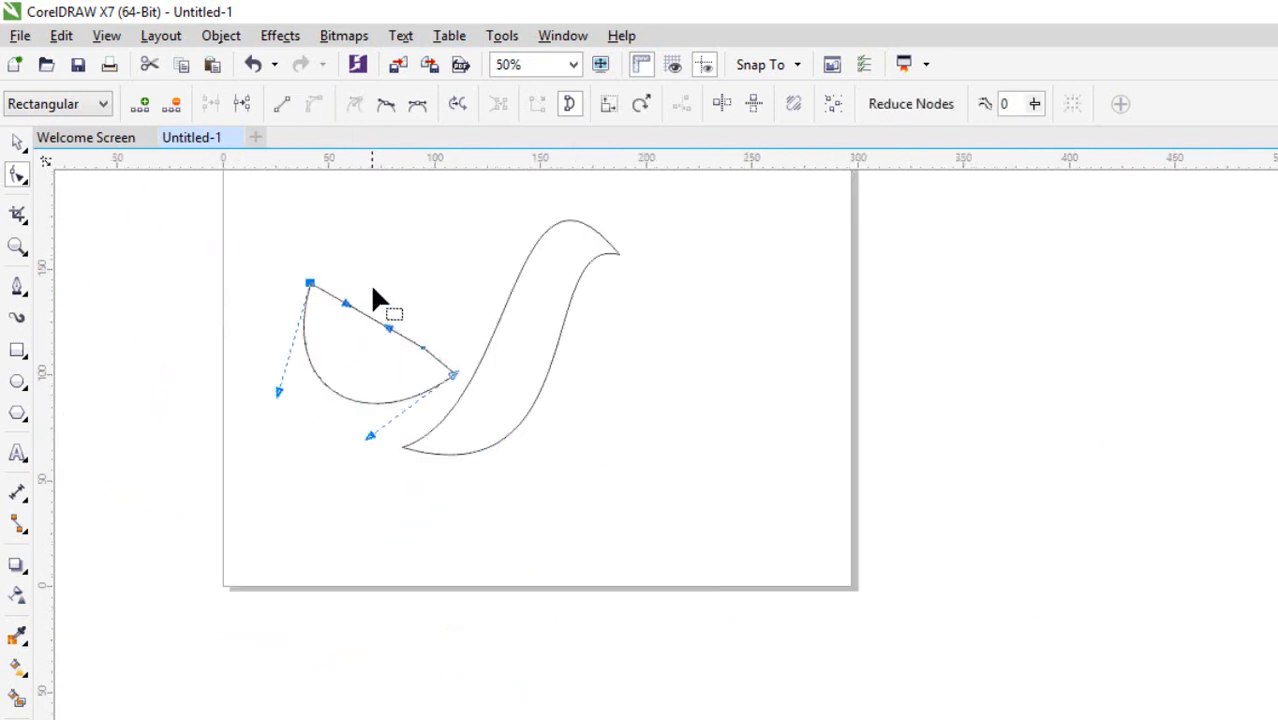
pyautogui.scroll(3, 370, 300)
pyautogui.moveTo(350, 405); pyautogui.dragTo(421, 221)
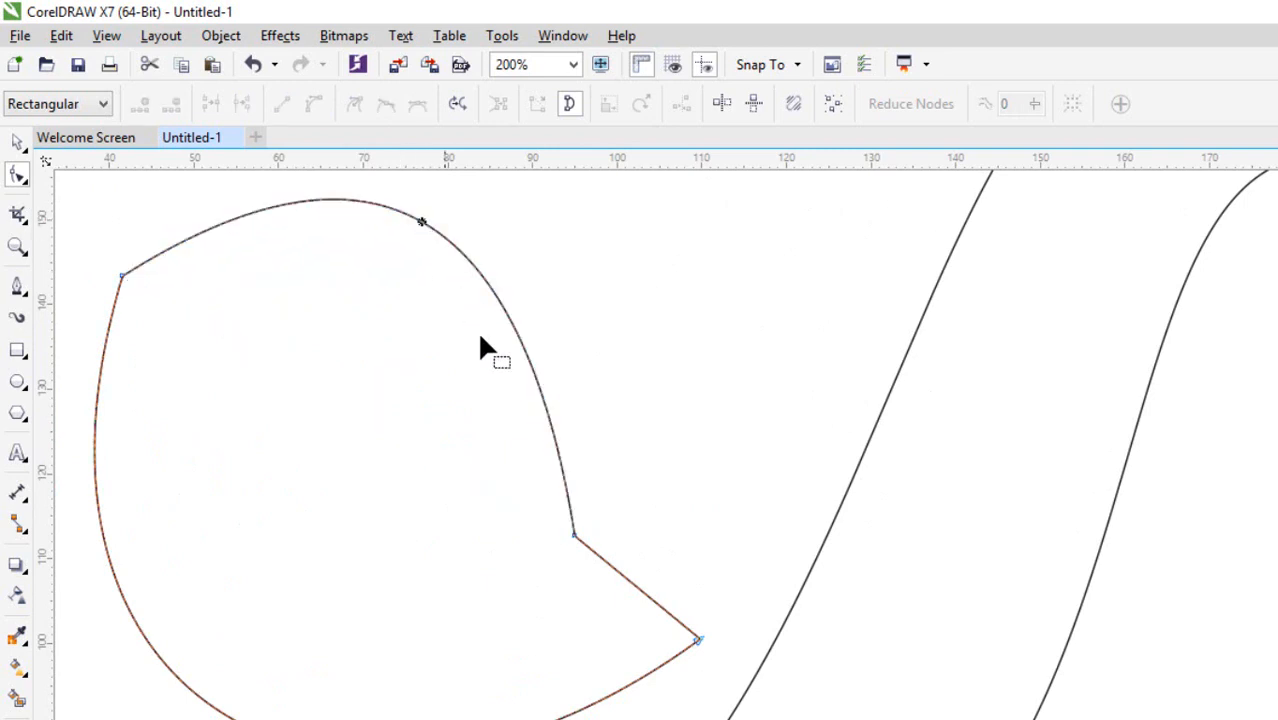
# Step: Reshape the dome by pulling its crown up and to the left and pushing its right flank outward
pyautogui.scroll(-3, 424, 245)
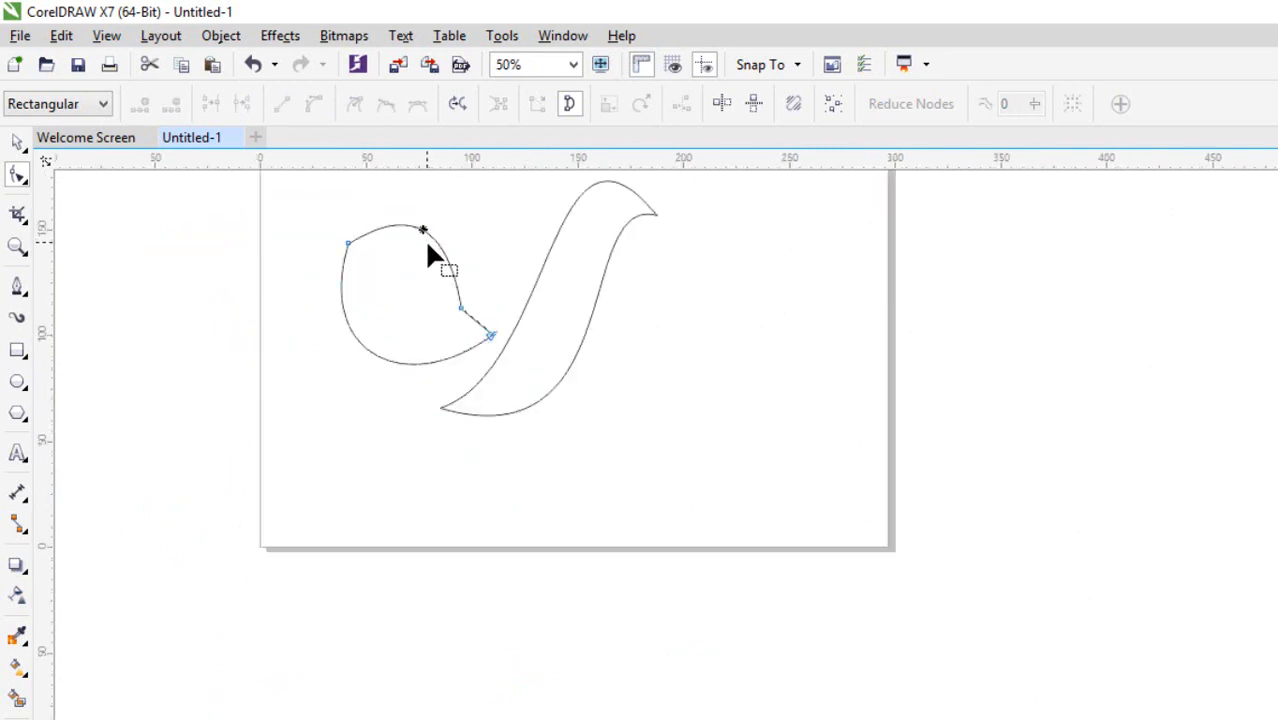
pyautogui.scroll(3, 485, 337)
pyautogui.moveTo(471, 302); pyautogui.dragTo(397, 225)
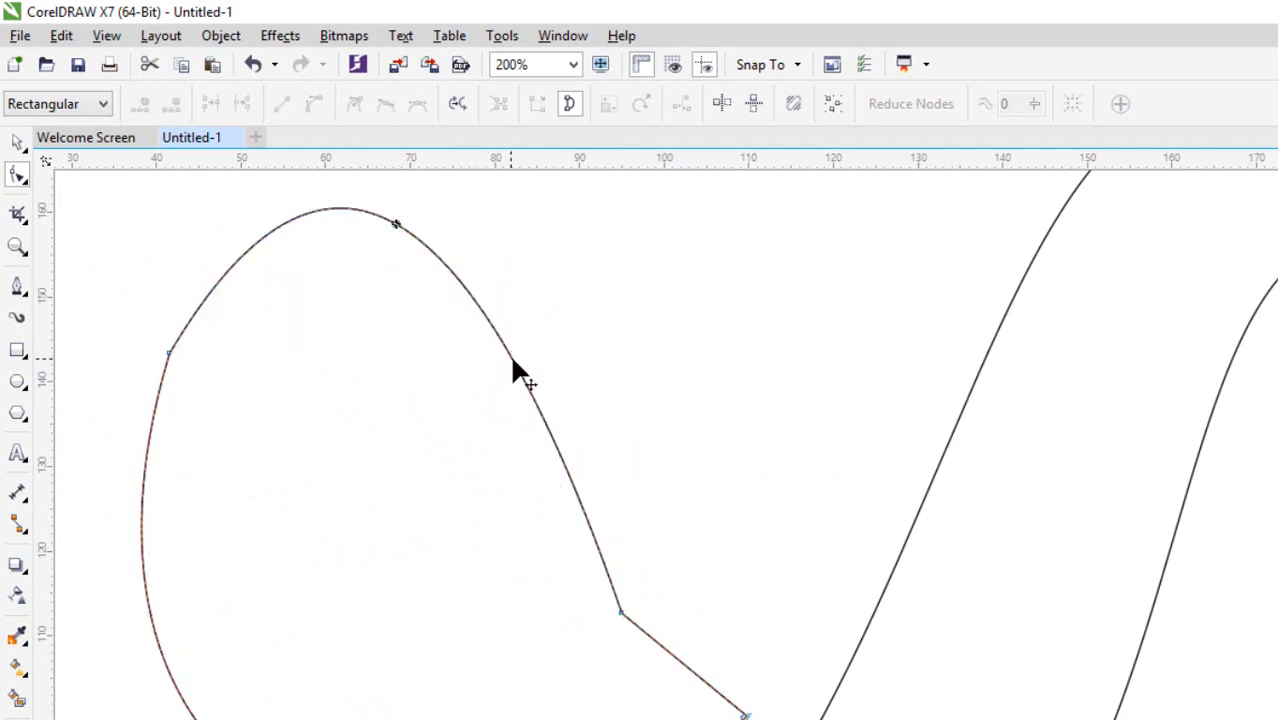
pyautogui.moveTo(511, 355); pyautogui.dragTo(603, 357)
pyautogui.scroll(-1, 428, 305)
# Step: Shift the shape's upper-left node slightly inward and shorten both of its curve handles to round the left side evenly
pyautogui.scroll(2, 300, 335)
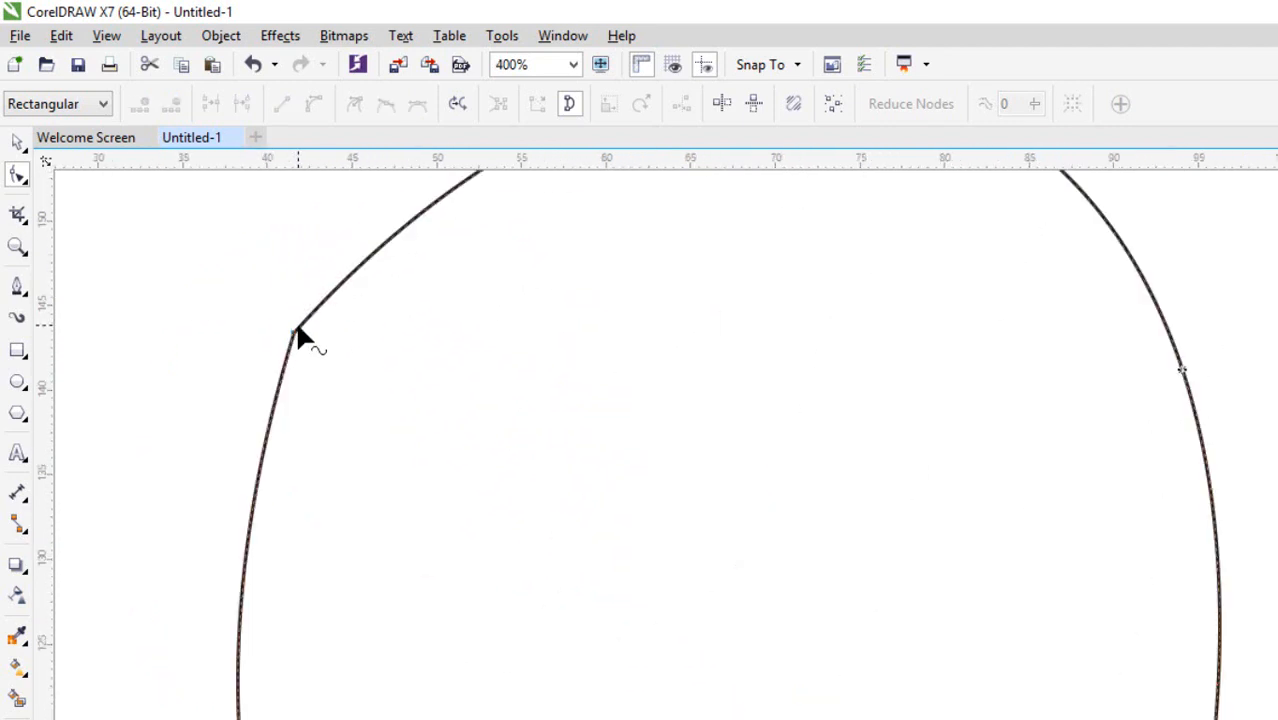
pyautogui.moveTo(296, 334); pyautogui.dragTo(336, 350)
pyautogui.scroll(-3, 308, 343)
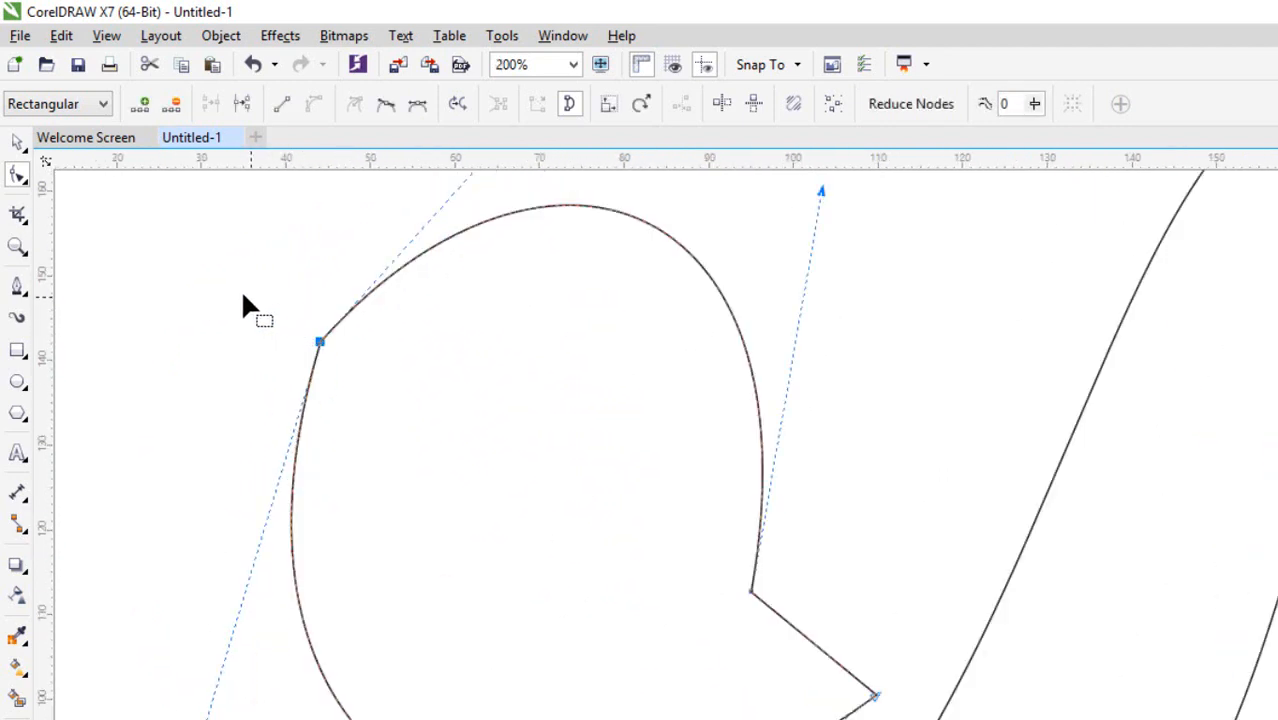
pyautogui.scroll(1, 321, 251)
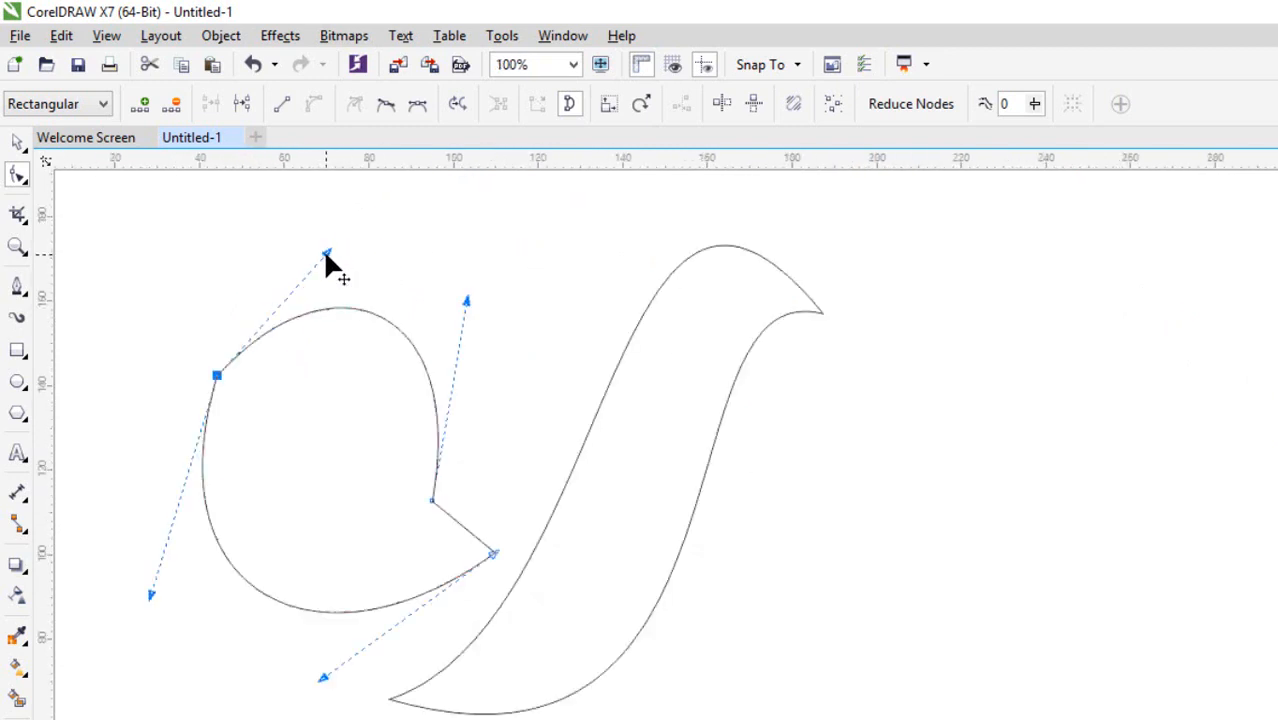
pyautogui.moveTo(325, 252); pyautogui.dragTo(276, 290)
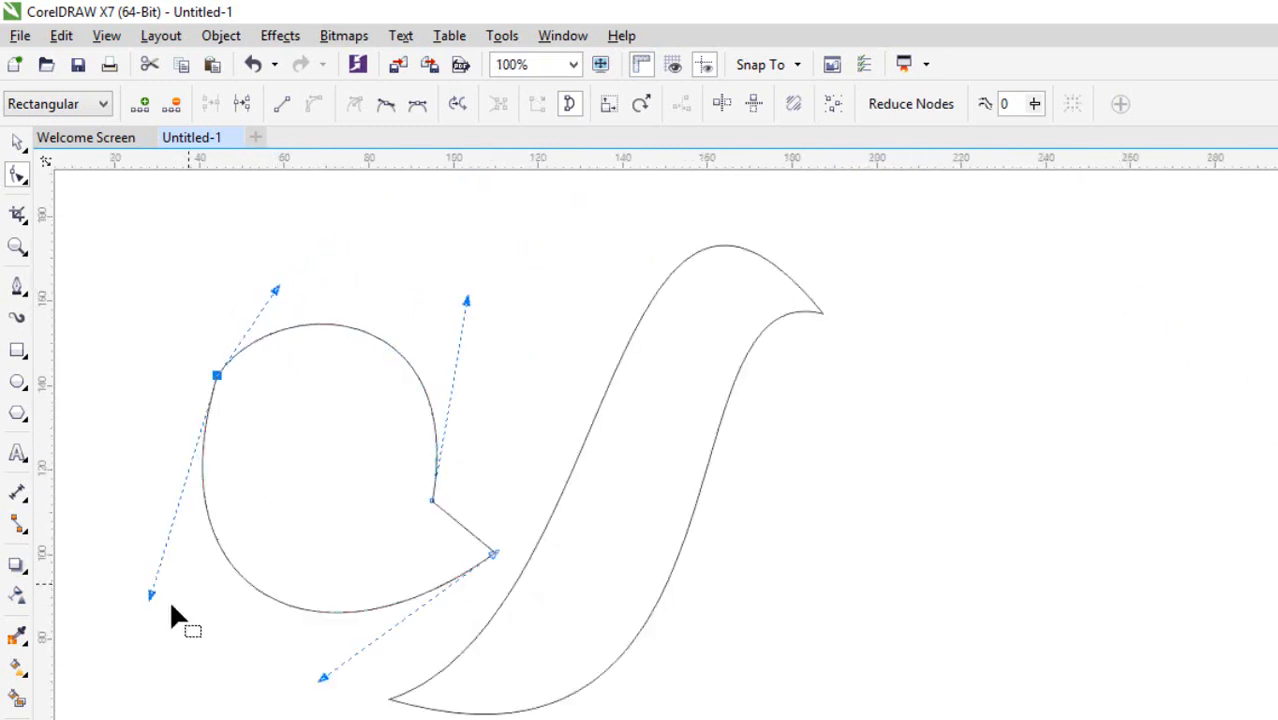
pyautogui.moveTo(151, 596); pyautogui.dragTo(128, 541)
pyautogui.click(464, 447)
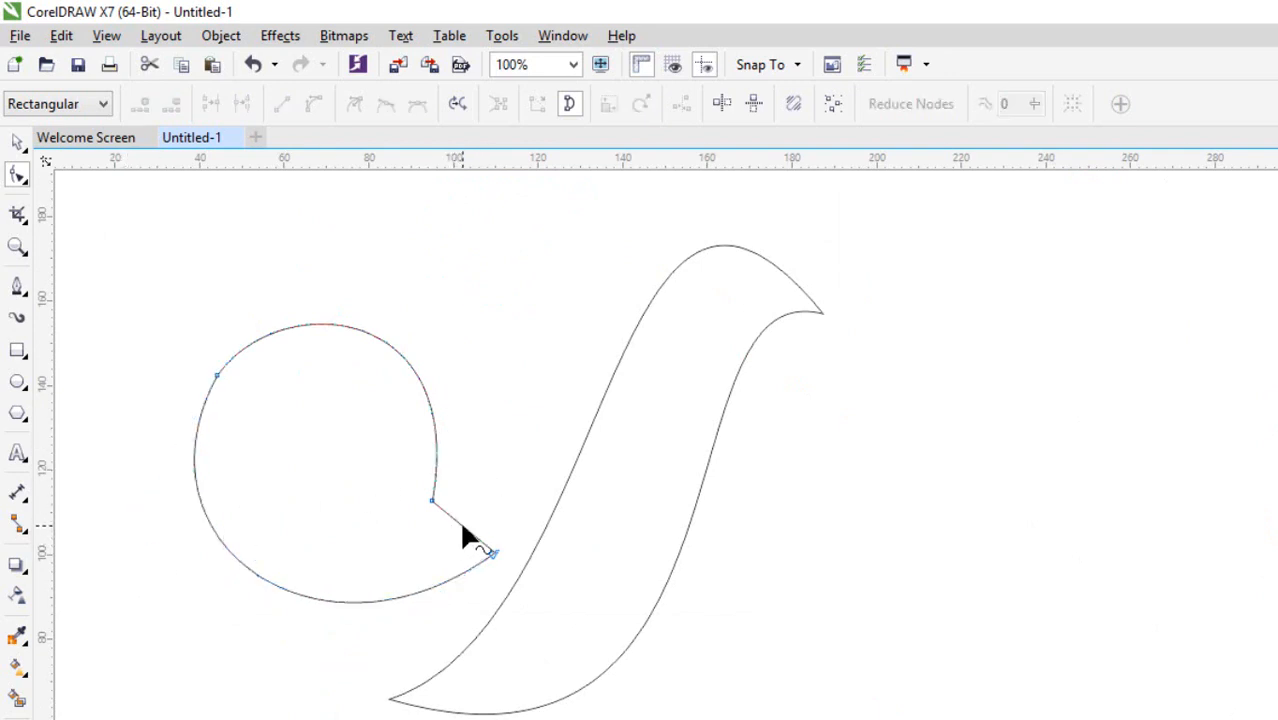
# Step: Curve the short edge inward toward the tip, raise its upper node and shorten that node's dome-side handle to form a teardrop
pyautogui.click(462, 526)
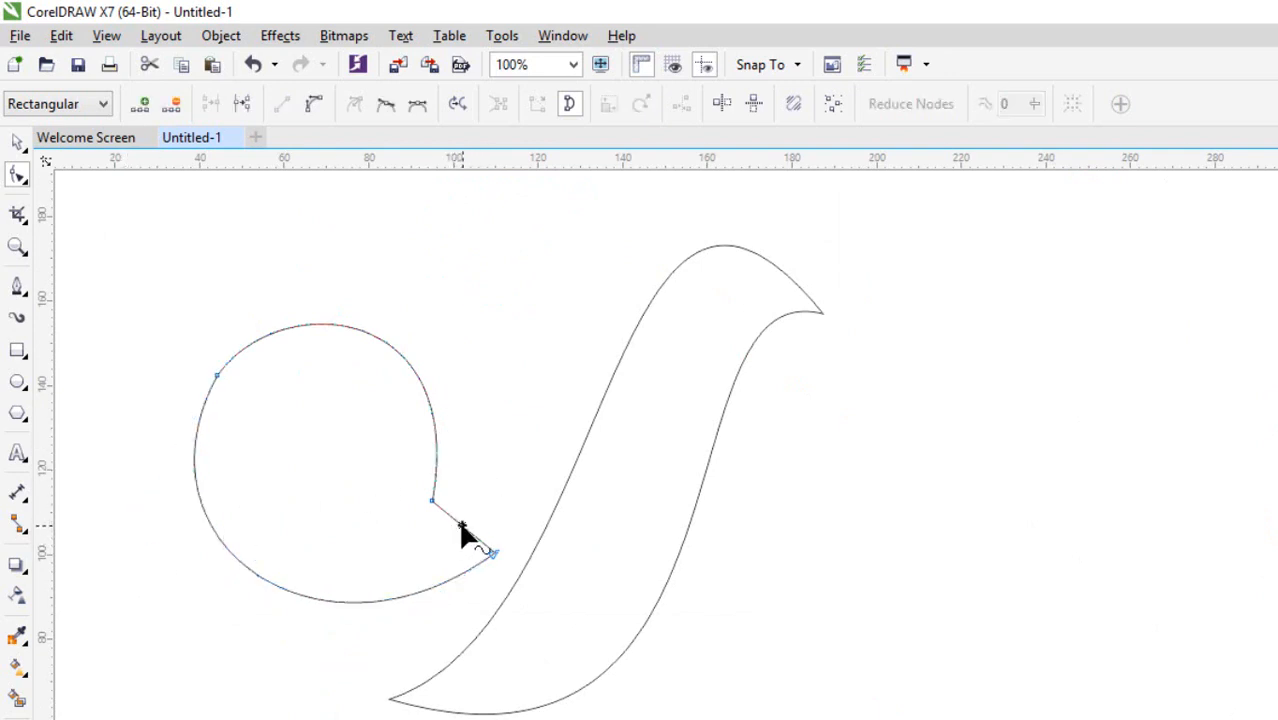
pyautogui.click(314, 104)
pyautogui.scroll(1, 448, 536)
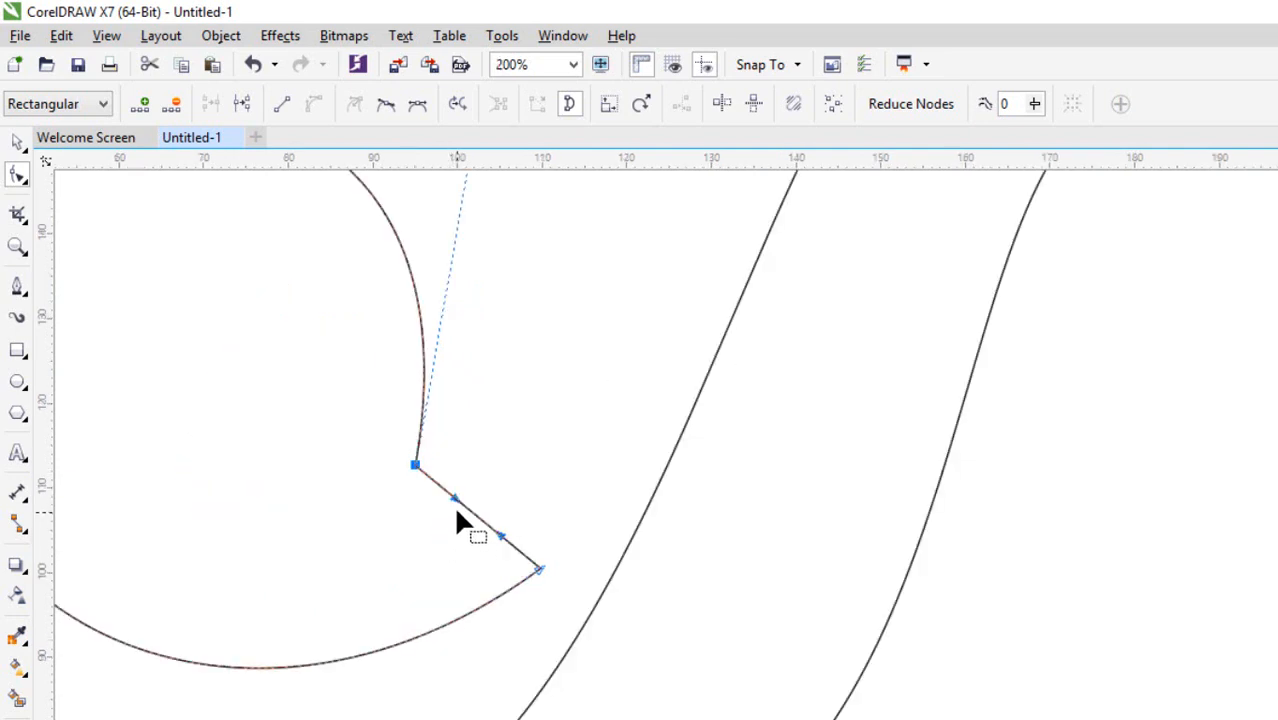
pyautogui.moveTo(470, 512); pyautogui.dragTo(457, 525)
pyautogui.moveTo(413, 466); pyautogui.dragTo(402, 358)
pyautogui.scroll(-2, 465, 418)
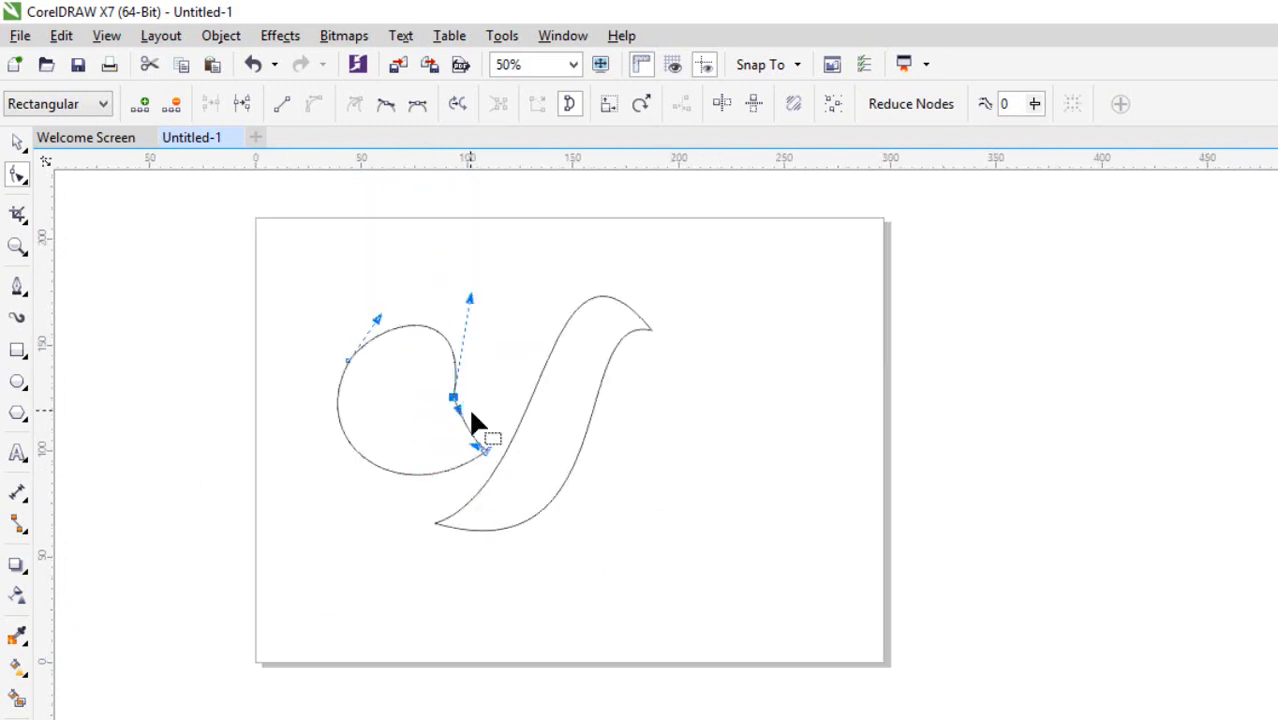
pyautogui.moveTo(471, 297); pyautogui.dragTo(444, 338)
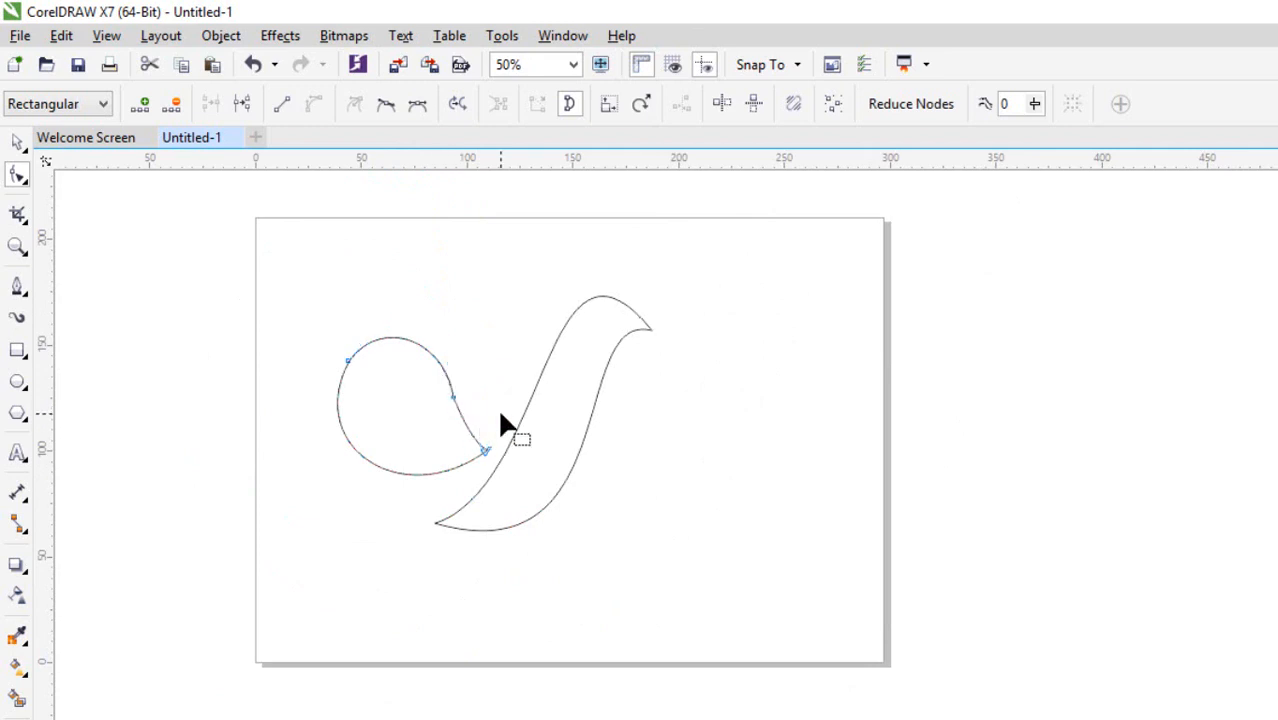
pyautogui.click(17, 142)
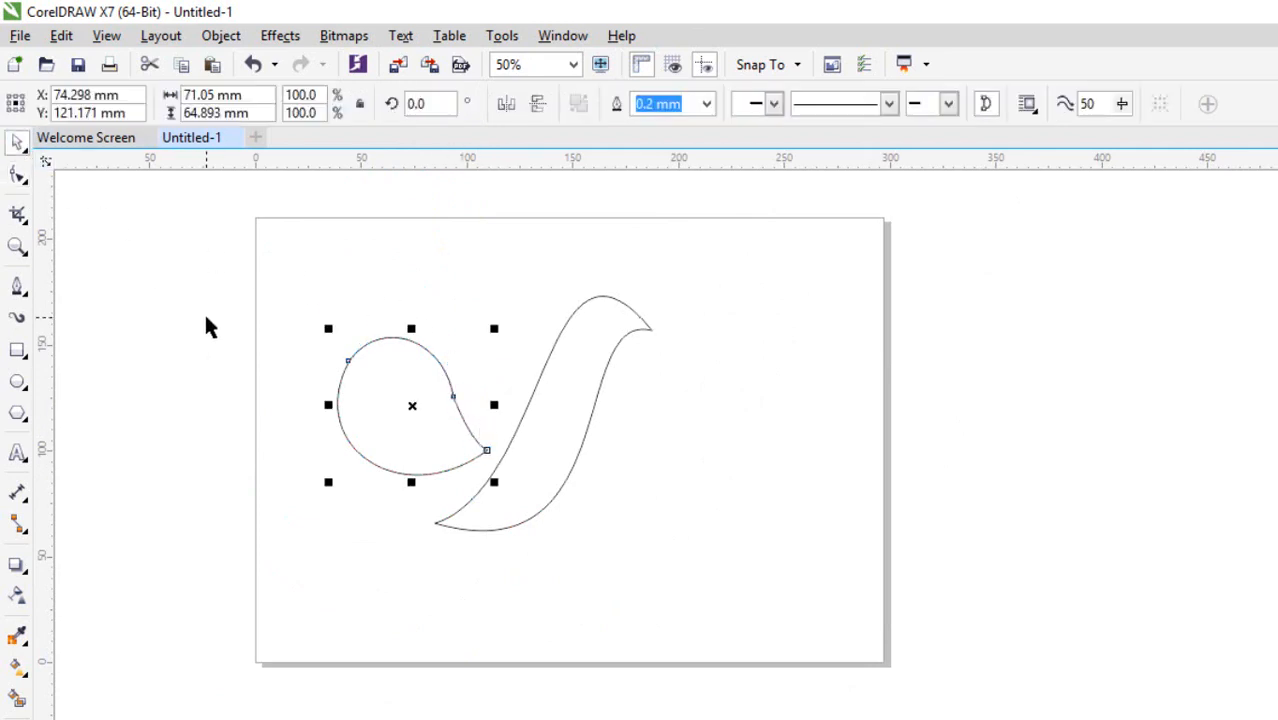
pyautogui.click(208, 327)
# Step: Scale the teardrop down proportionally to 82.5 % from its upper-left corner, and deselect it
pyautogui.scroll(-4, 440, 405)
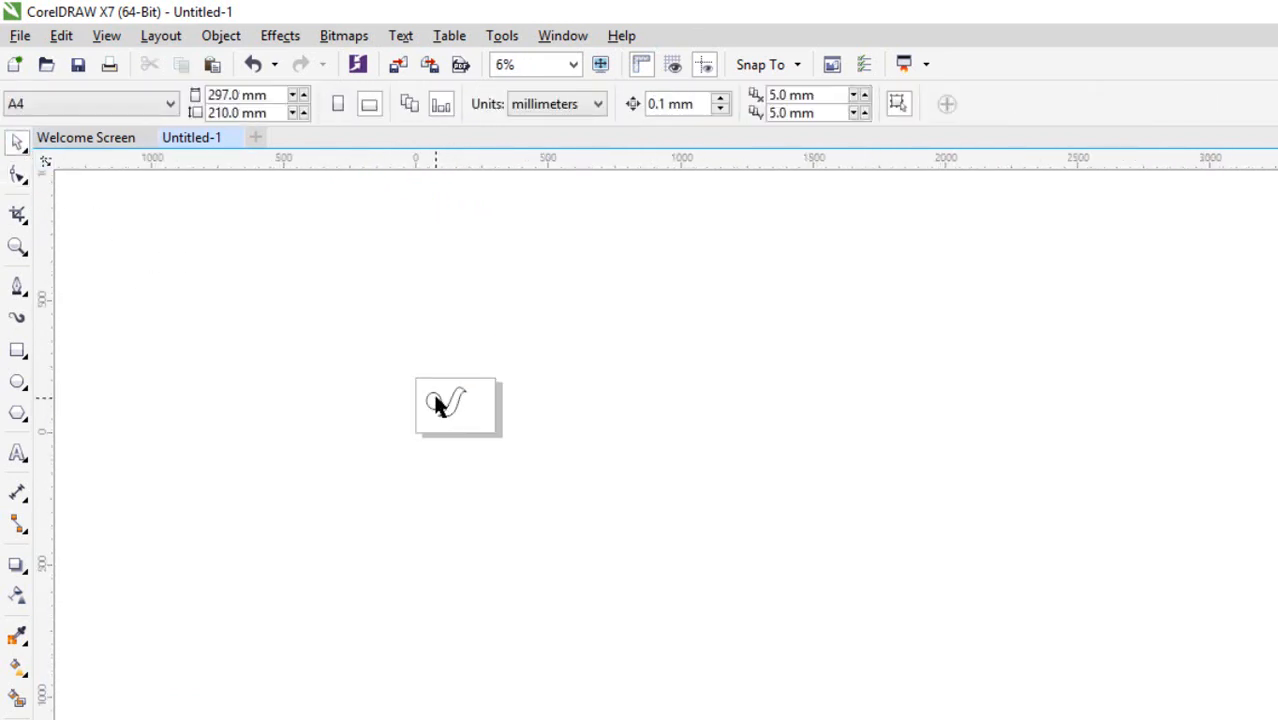
pyautogui.scroll(4, 440, 405)
pyautogui.scroll(-1, 460, 379)
pyautogui.click(372, 428)
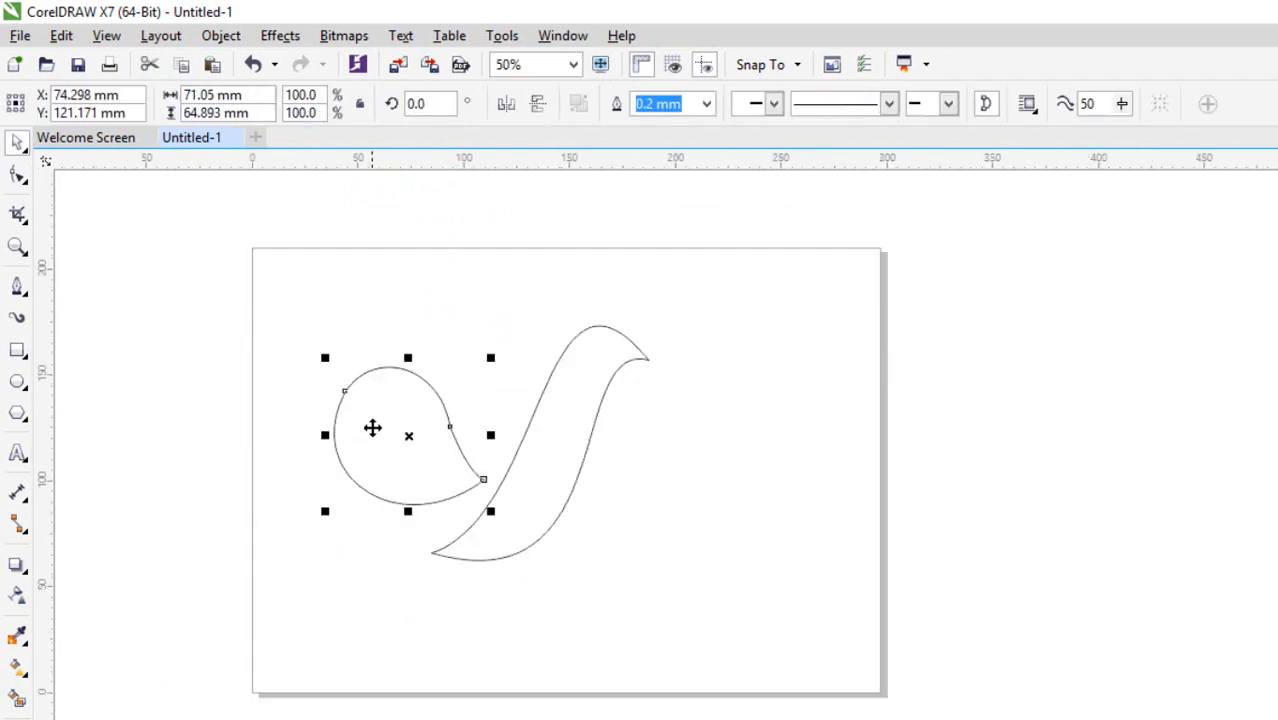
pyautogui.moveTo(328, 360); pyautogui.dragTo(351, 385)
pyautogui.click(335, 337)
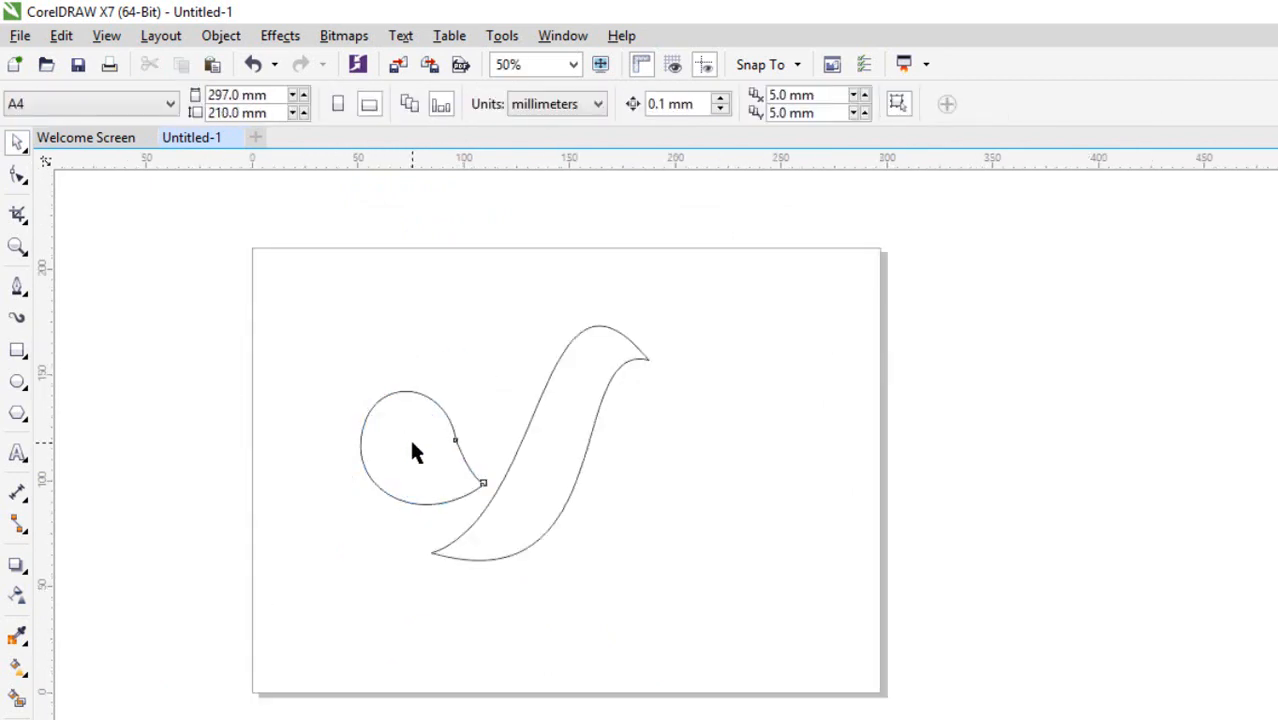
# Step: Move the teardrop down-left to about X 71.5, Y 103.3 mm and rotate it about 14.3° counter-clockwise
pyautogui.moveTo(410, 446); pyautogui.dragTo(396, 470)
pyautogui.click(428, 505)
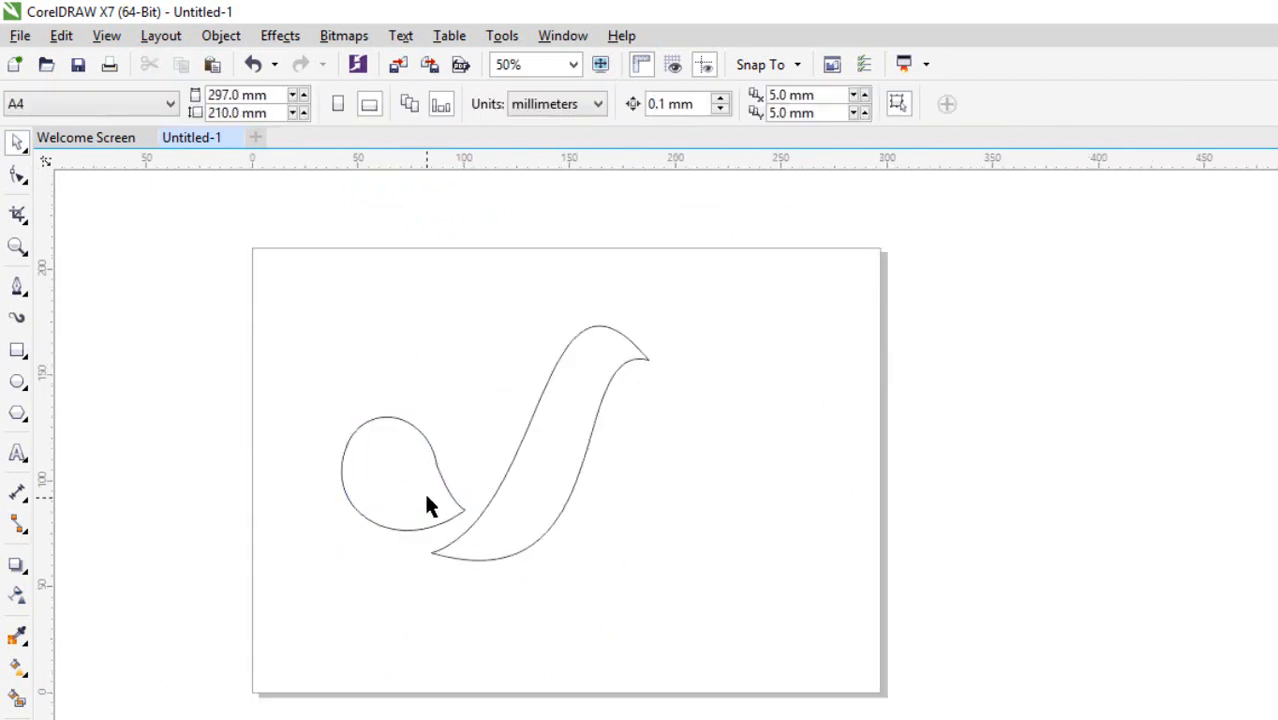
pyautogui.click(445, 490)
pyautogui.click(404, 473)
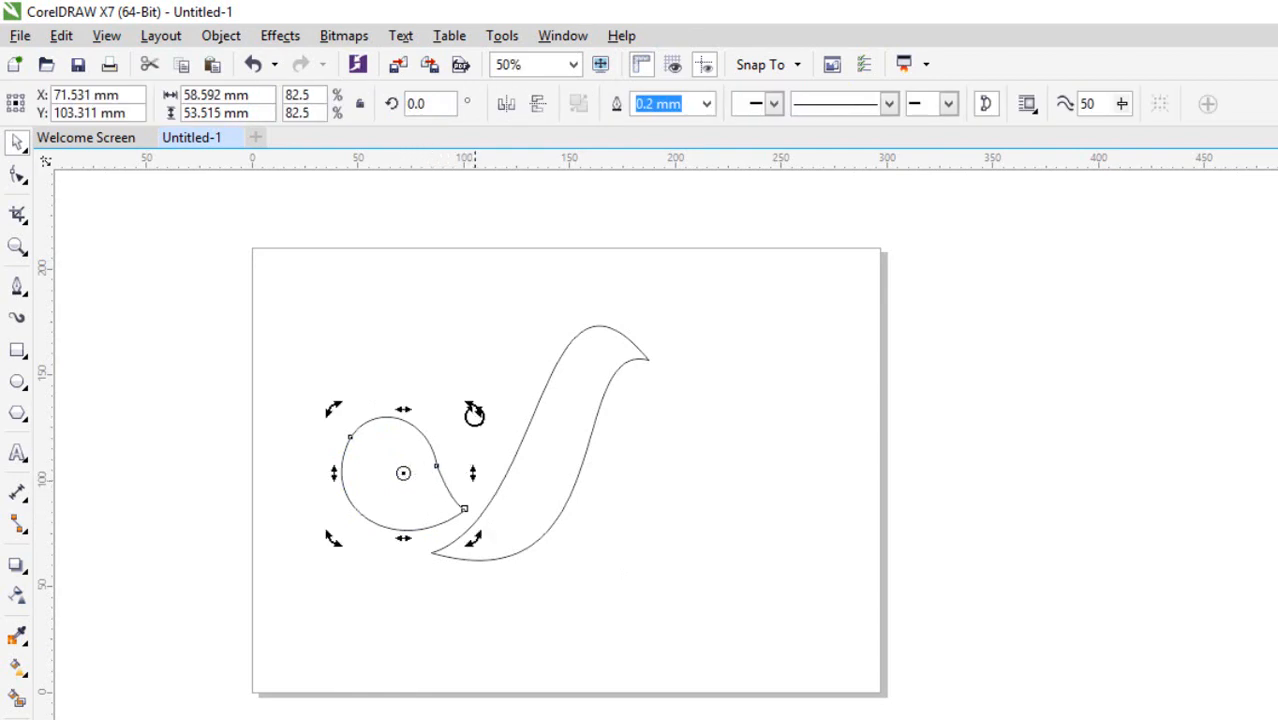
pyautogui.moveTo(474, 414); pyautogui.dragTo(459, 391)
pyautogui.click(551, 536)
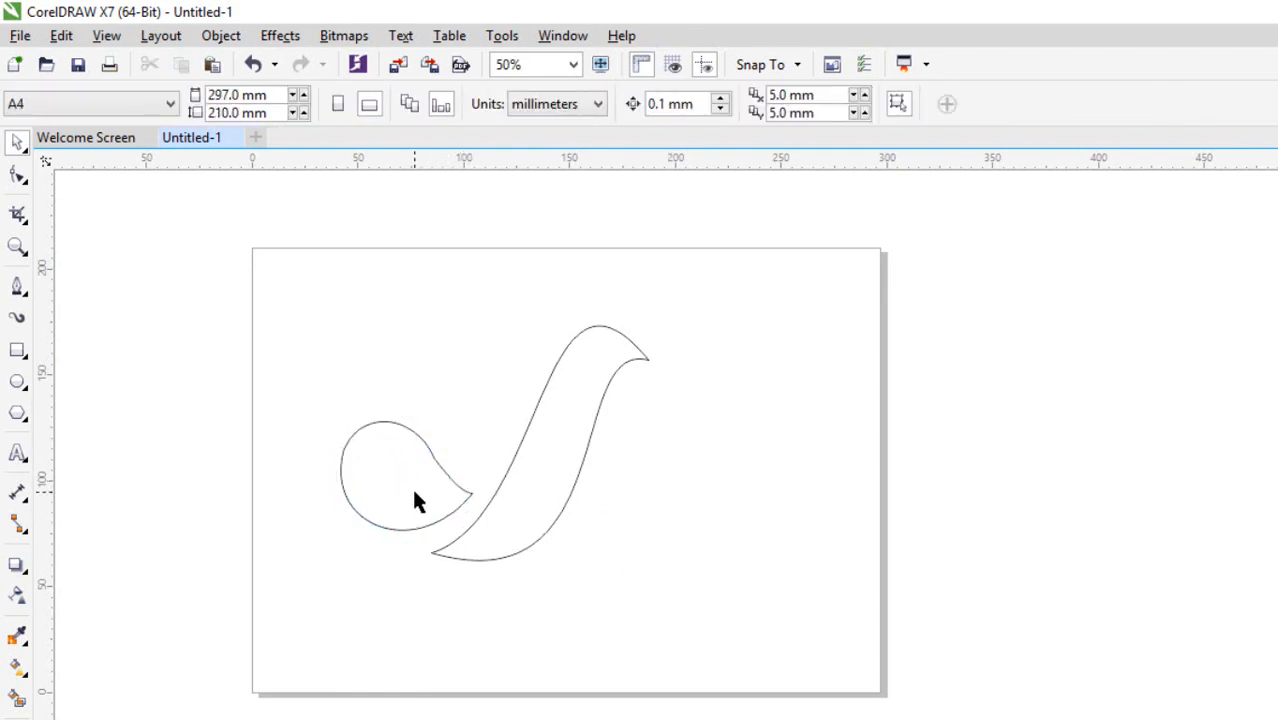
# Step: Move the teardrop close to the S shape at about X 77.3, Y 98.6 mm and rotate it slightly further counter-clockwise
pyautogui.moveTo(415, 500); pyautogui.dragTo(423, 505)
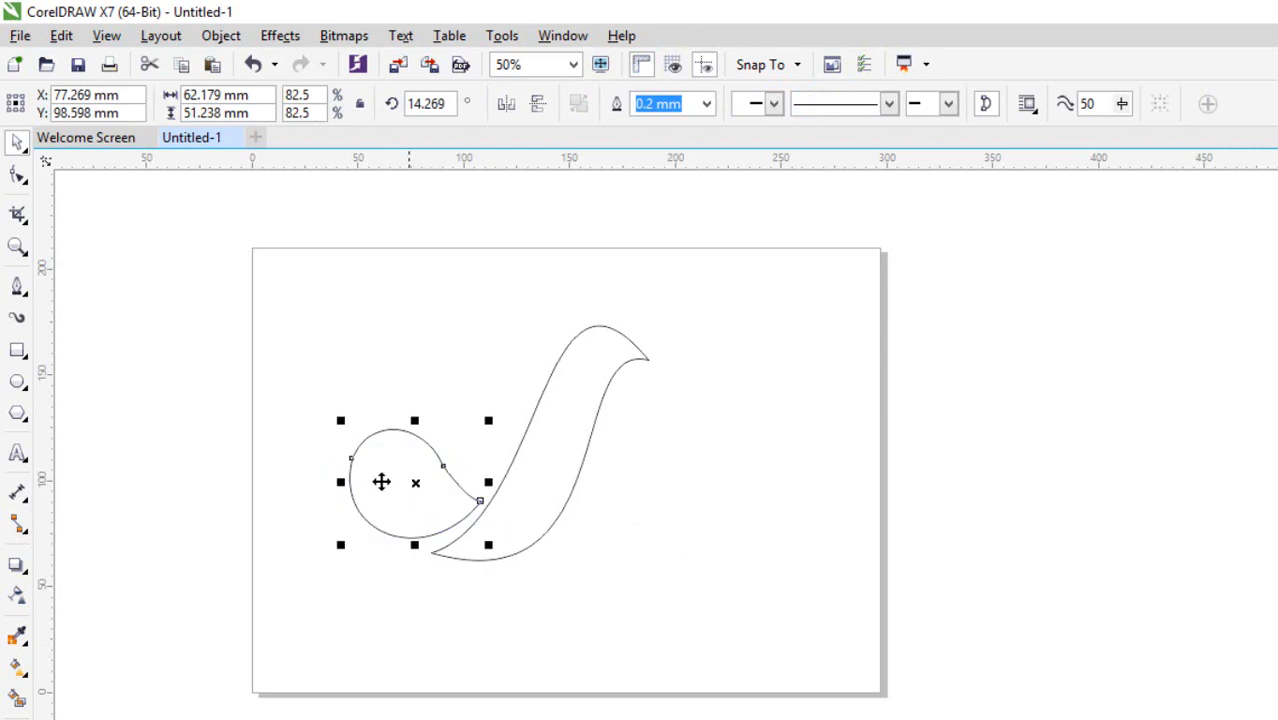
pyautogui.click(342, 423)
pyautogui.click(395, 479)
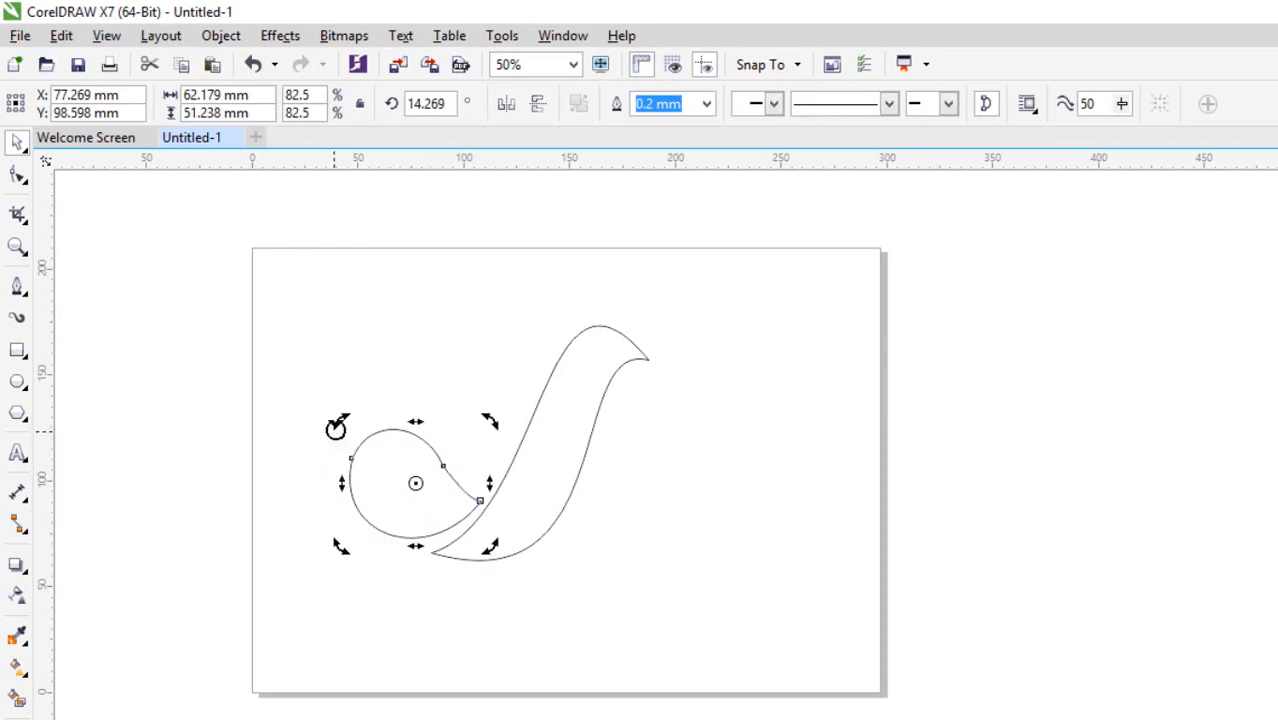
pyautogui.moveTo(337, 427); pyautogui.dragTo(330, 431)
pyautogui.click(558, 557)
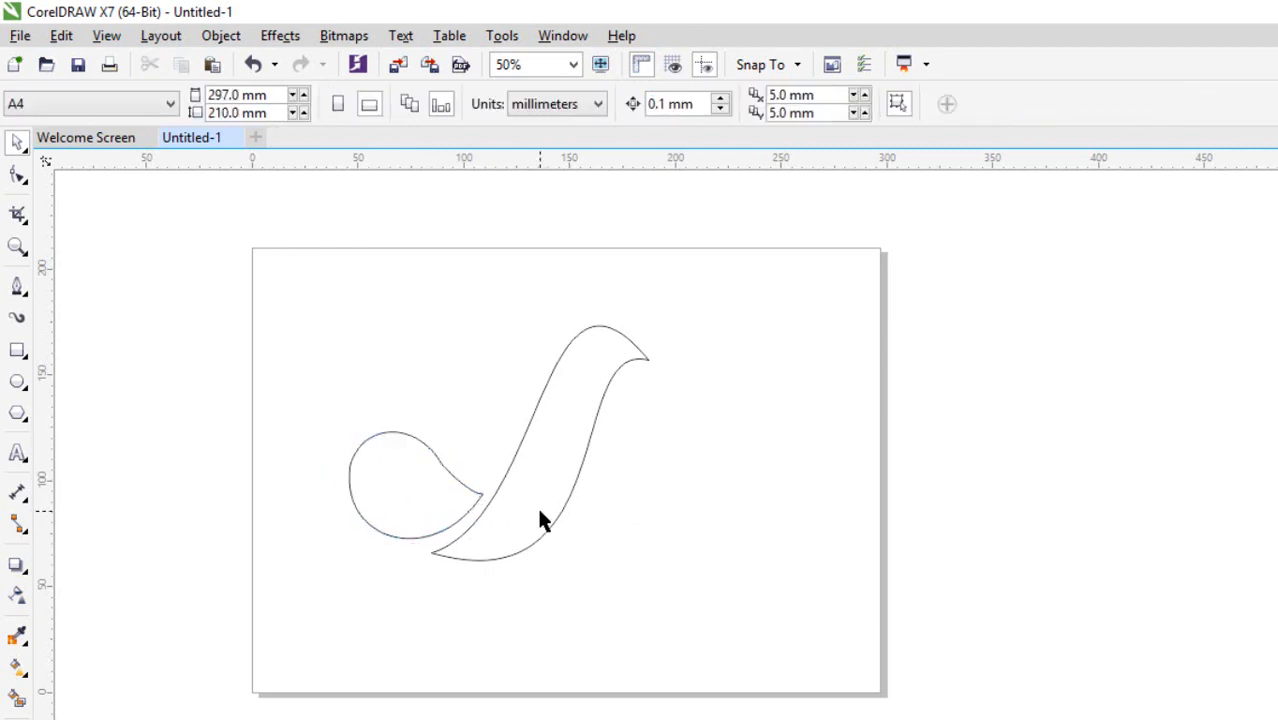
pyautogui.click(537, 505)
pyautogui.click(678, 548)
# Step: Draw a circle about 75 mm across in the page's upper-left corner and place an overlapping copy down and to the right
pyautogui.click(16, 386)
pyautogui.moveTo(272, 259)
pyautogui.mouseDown()
pyautogui.moveTo(362, 328)
pyautogui.moveTo(434, 423)
pyautogui.mouseUp()
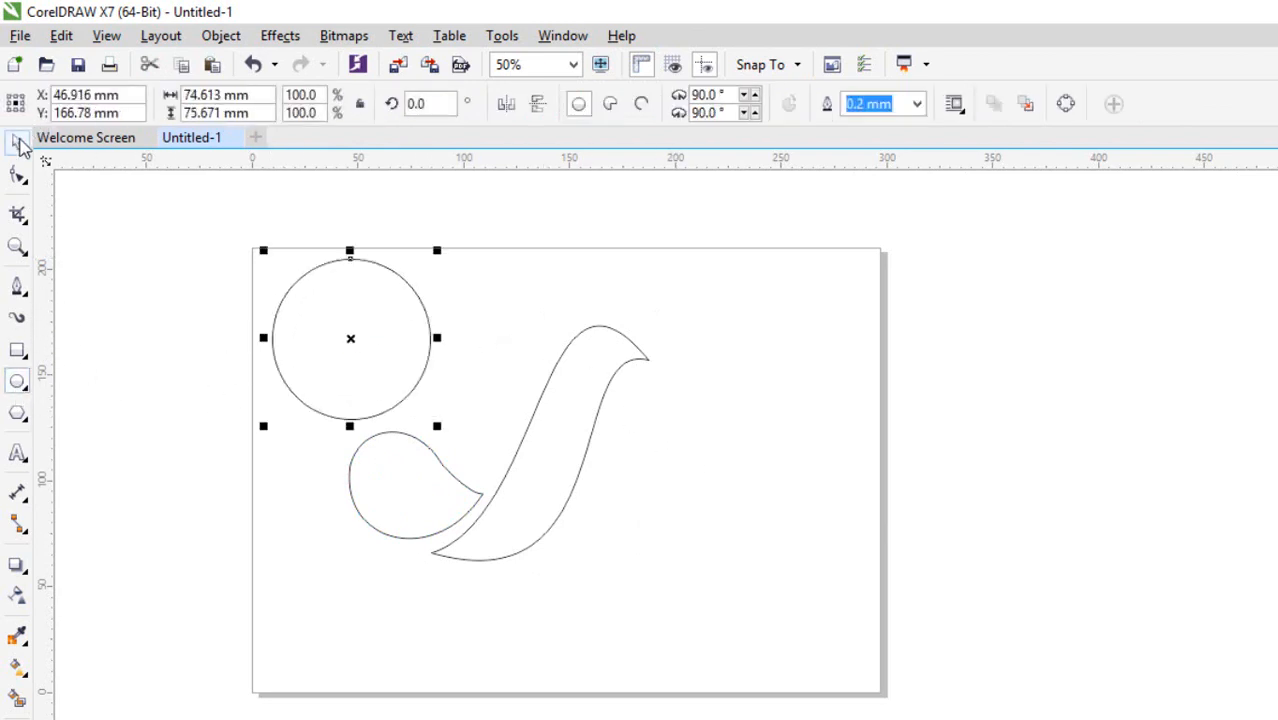
pyautogui.click(19, 144)
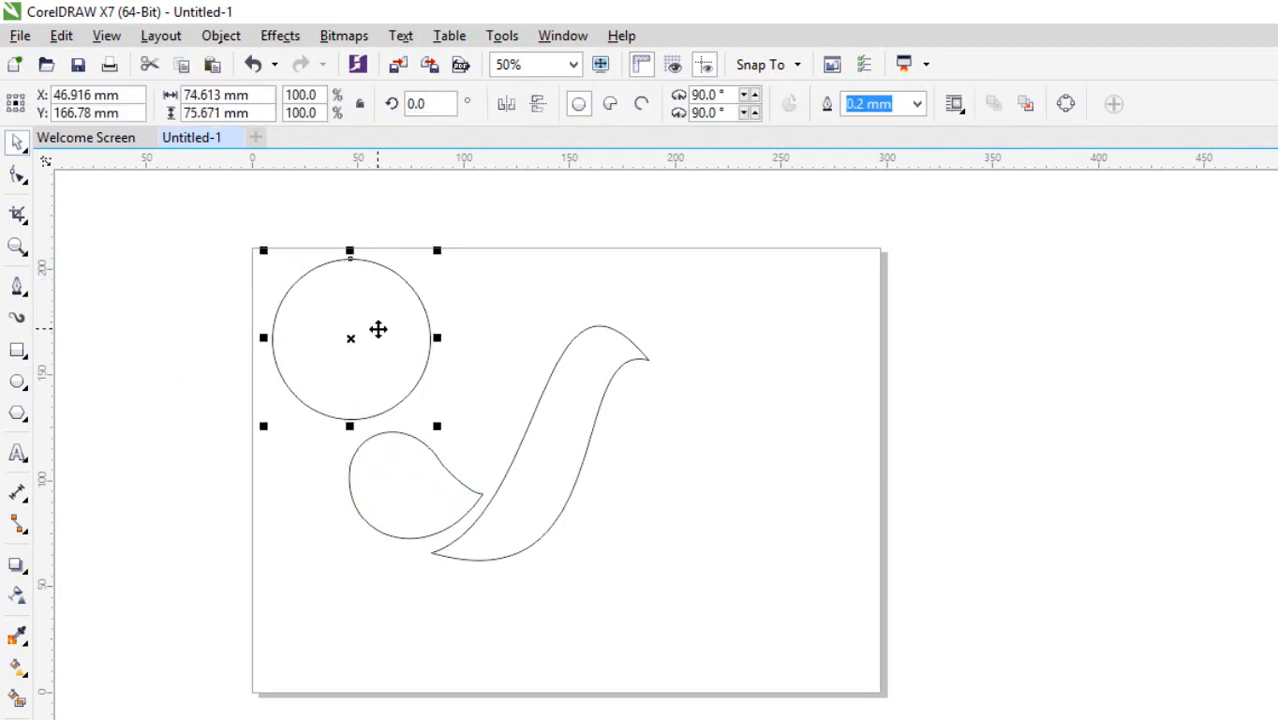
pyautogui.moveTo(372, 324); pyautogui.dragTo(396, 355)
pyautogui.click(402, 200)
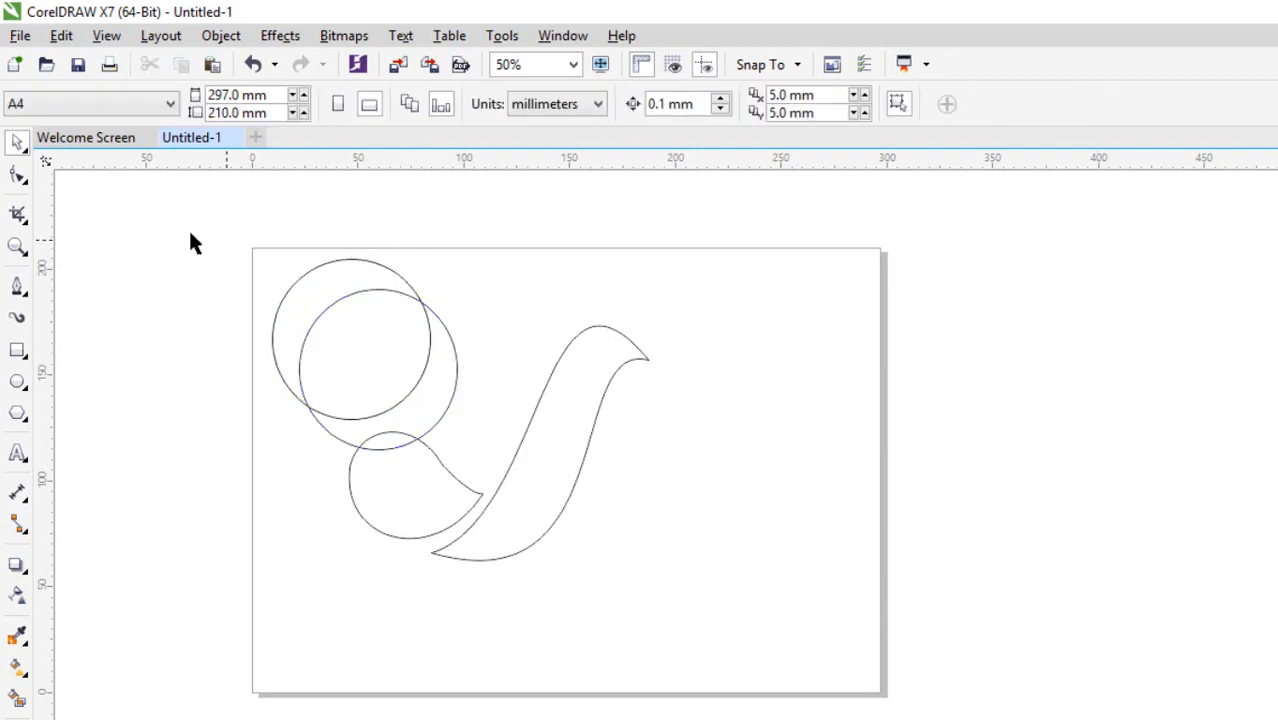
# Step: Draw a slanted line about 7 × 15 mm with the Pen tool, joining the upper arcs of the two circles
pyautogui.click(19, 288)
pyautogui.scroll(4, 350, 265)
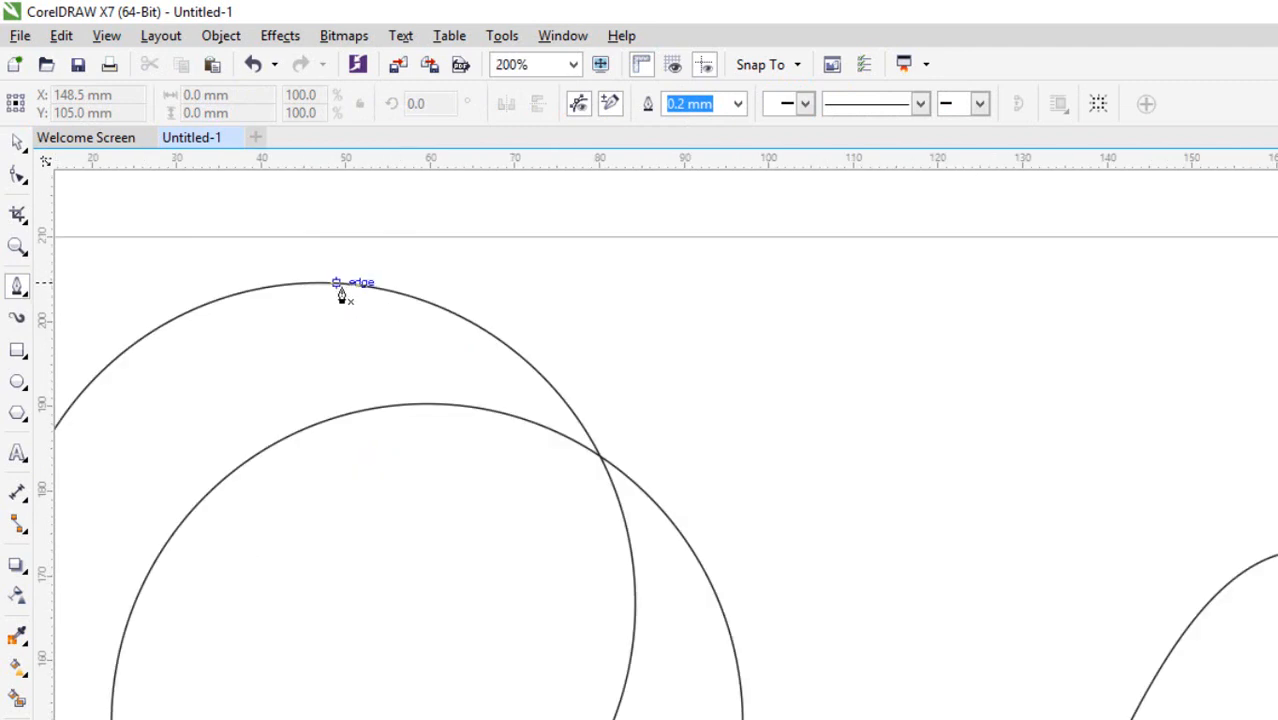
pyautogui.click(329, 284)
pyautogui.click(389, 410)
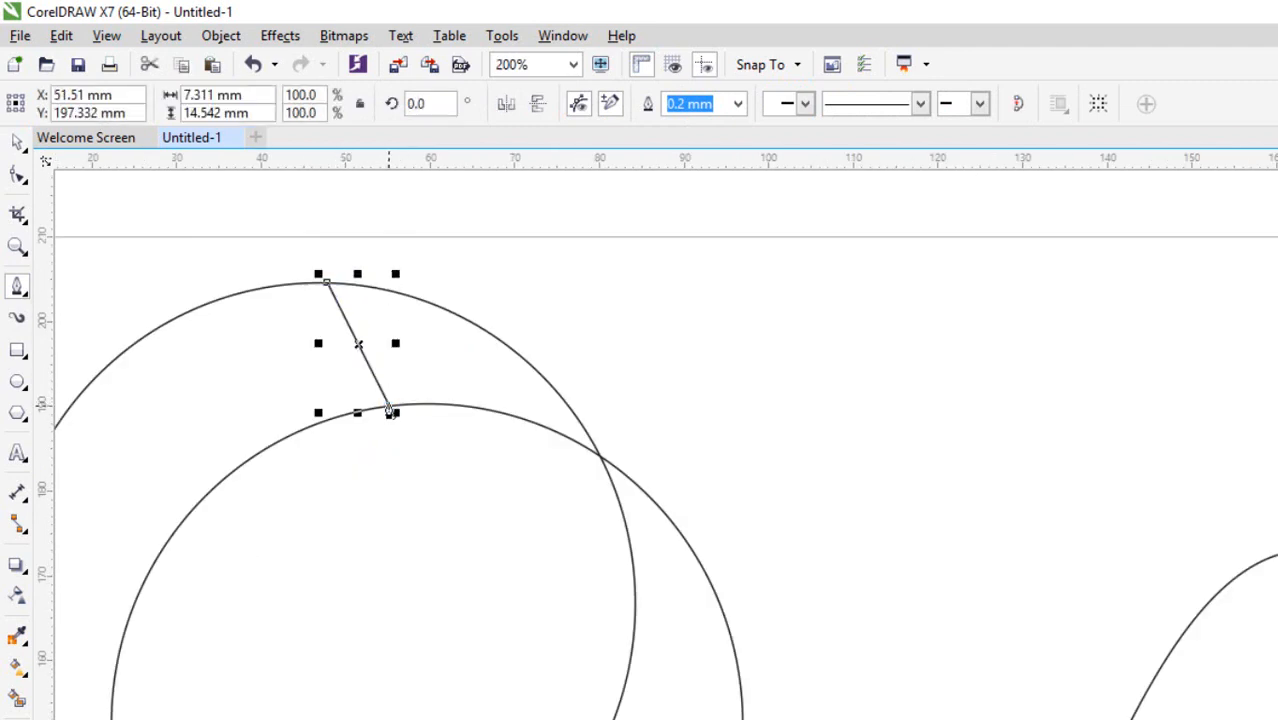
pyautogui.click(16, 142)
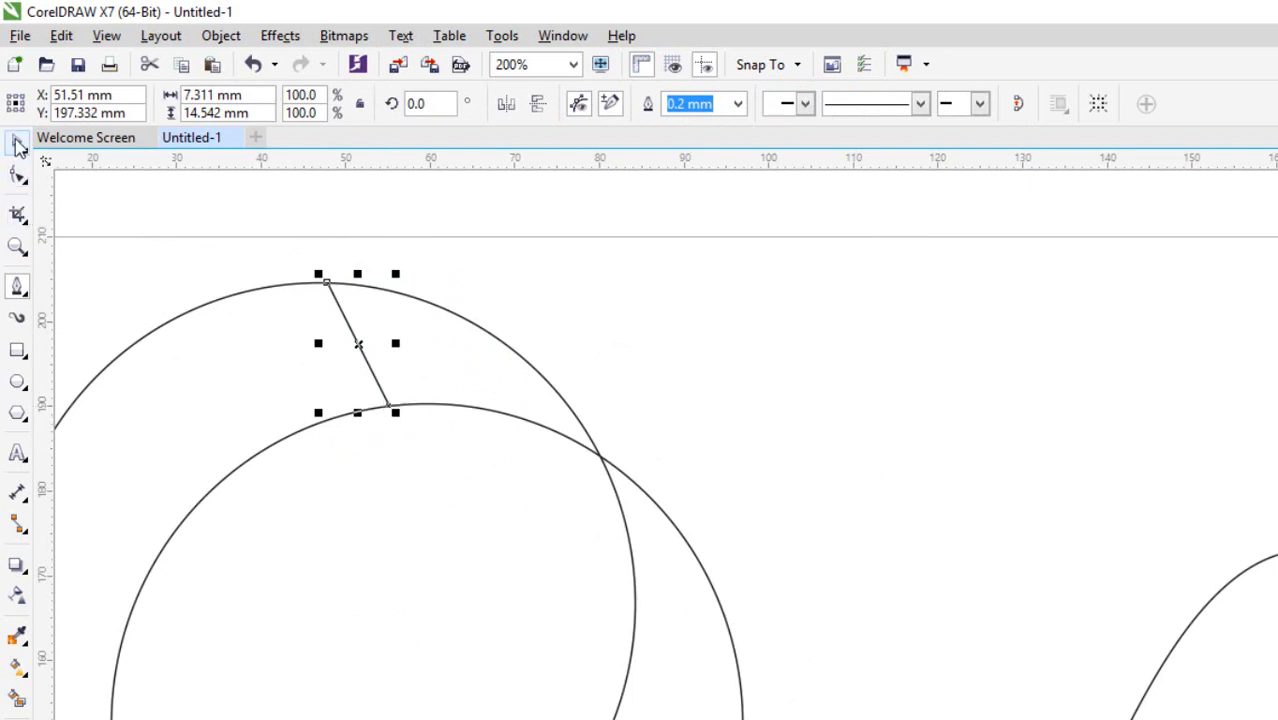
pyautogui.click(128, 245)
# Step: Fill the pointed area enclosed by the slanted line and the two upper arcs with blue-gray using Smart Fill
pyautogui.click(17, 699)
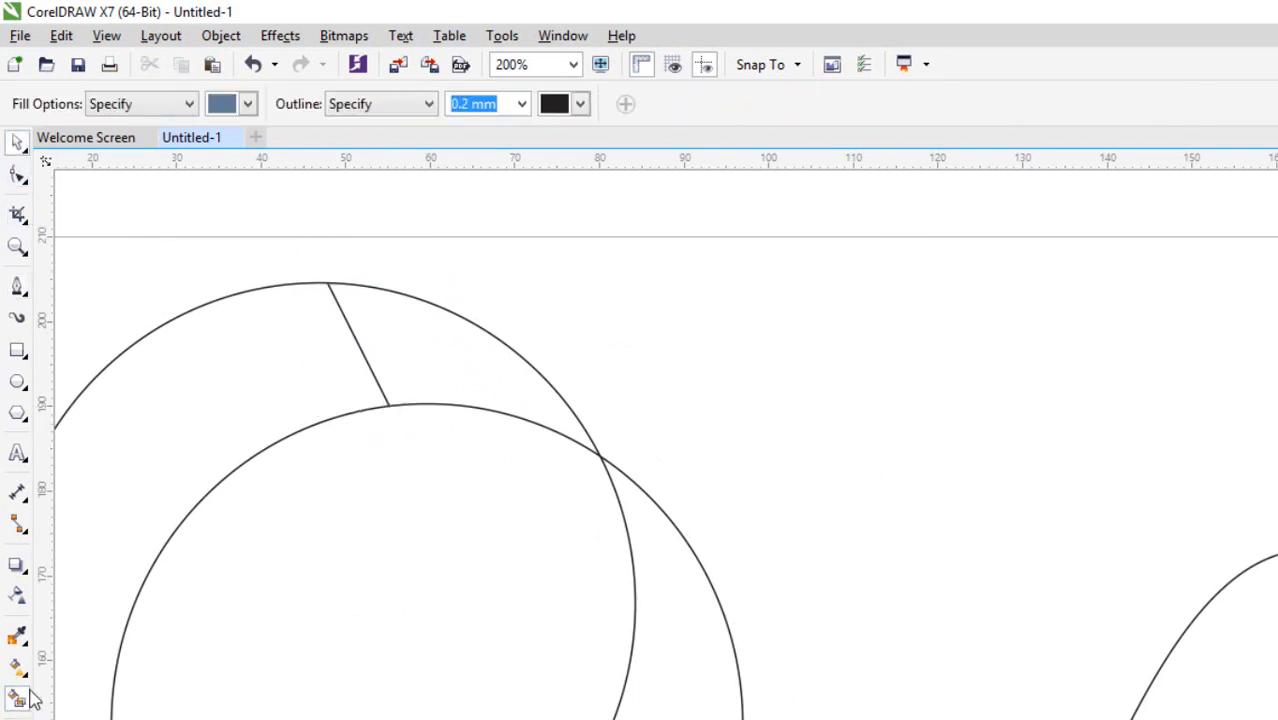
pyautogui.click(411, 366)
pyautogui.scroll(-2, 381, 303)
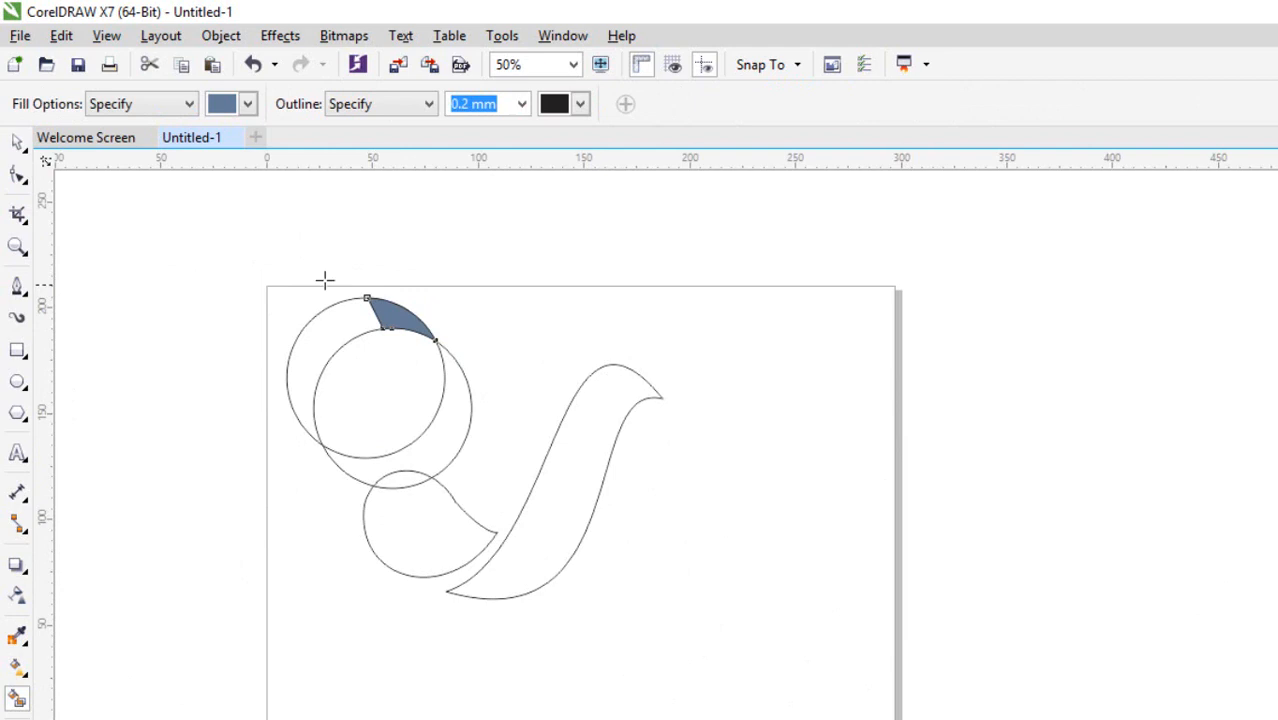
# Step: Move the blue-gray filled piece off the circles to just above the head of the S shape as a comb
pyautogui.click(17, 142)
pyautogui.click(437, 380)
pyautogui.moveTo(398, 325); pyautogui.dragTo(606, 345)
pyautogui.click(602, 291)
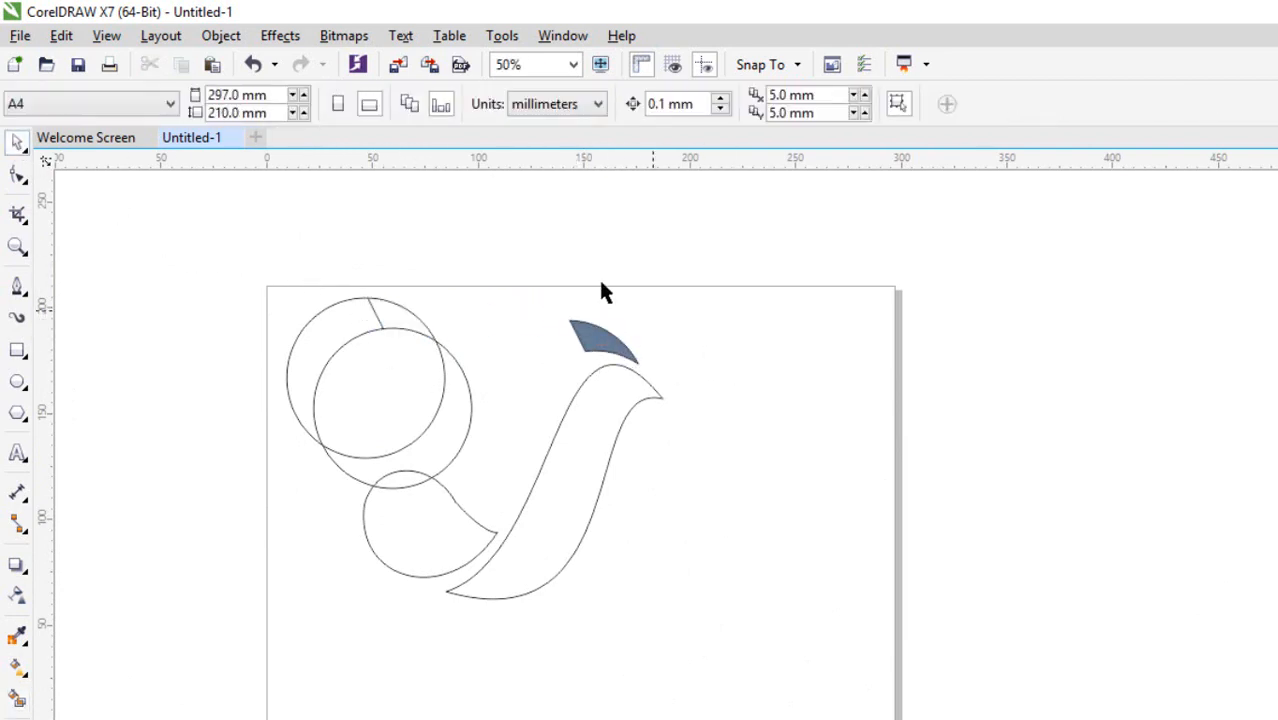
pyautogui.moveTo(398, 410); pyautogui.dragTo(320, 348)
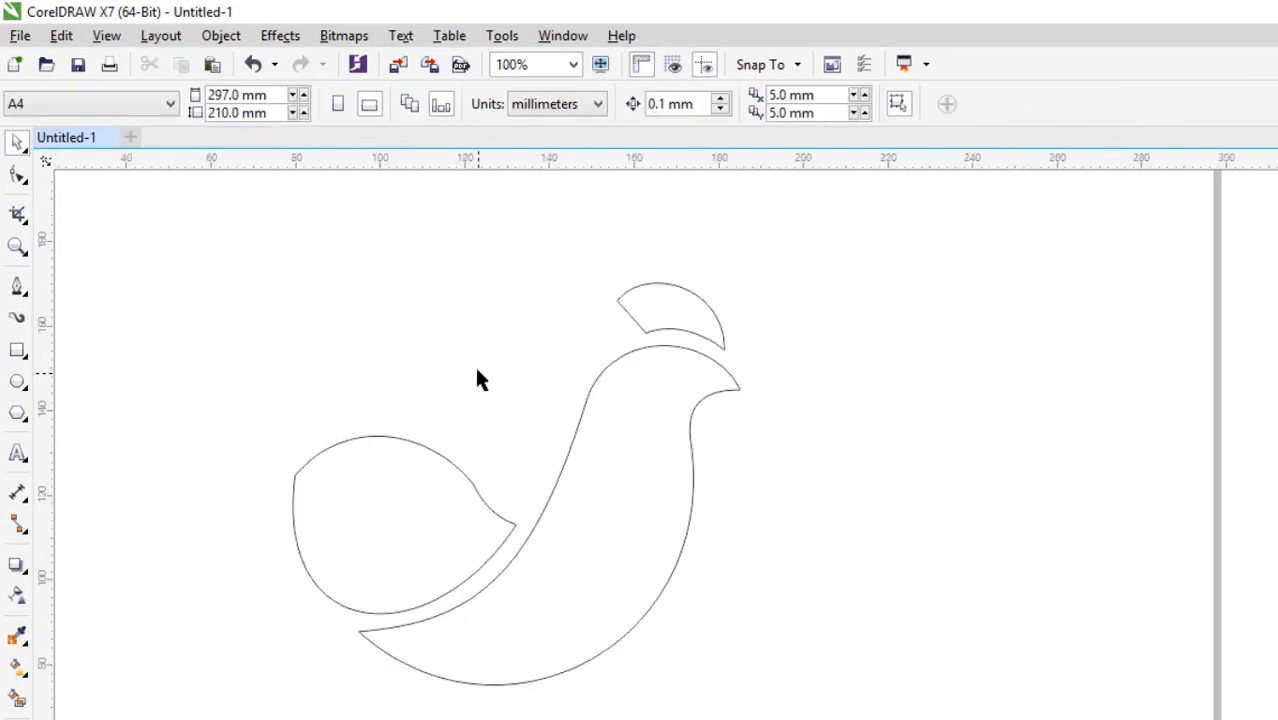
# Step: Group the tail, body and comb shapes and move the group slightly up and to the left on the page
pyautogui.moveTo(211, 198)
pyautogui.mouseDown()
pyautogui.moveTo(553, 243)
pyautogui.moveTo(852, 688)
pyautogui.mouseUp()
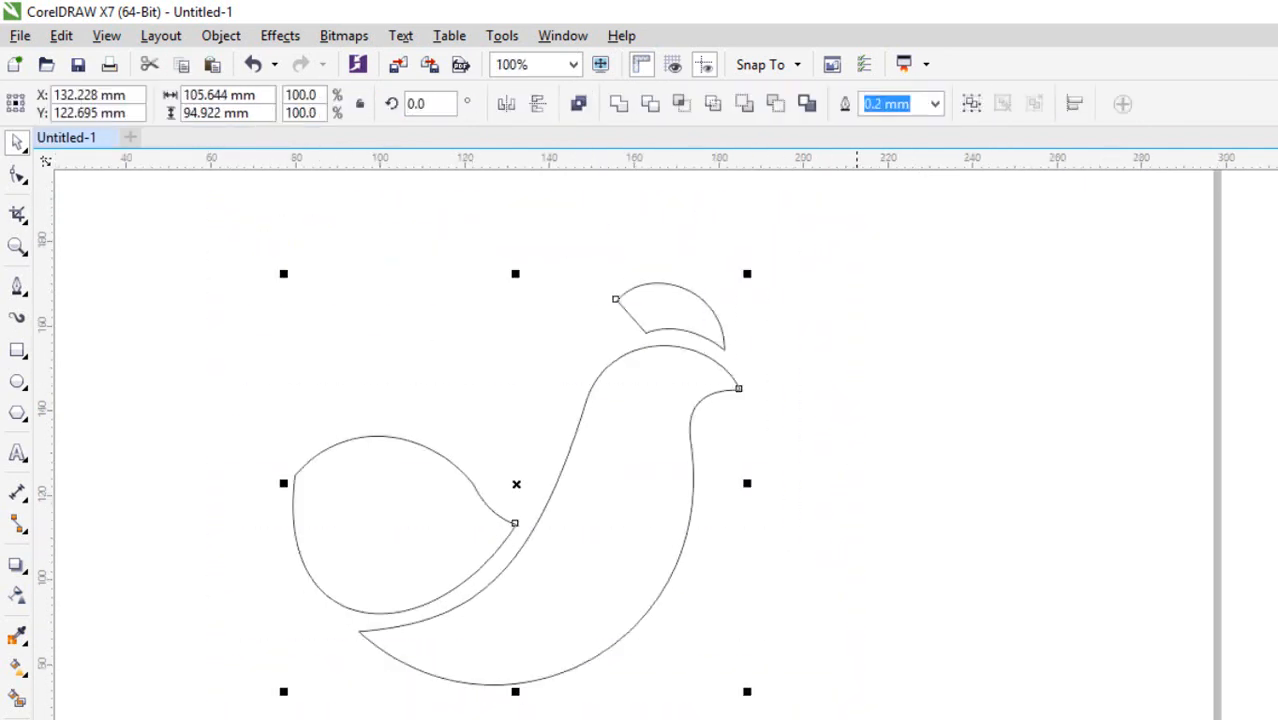
pyautogui.click(972, 104)
pyautogui.click(964, 318)
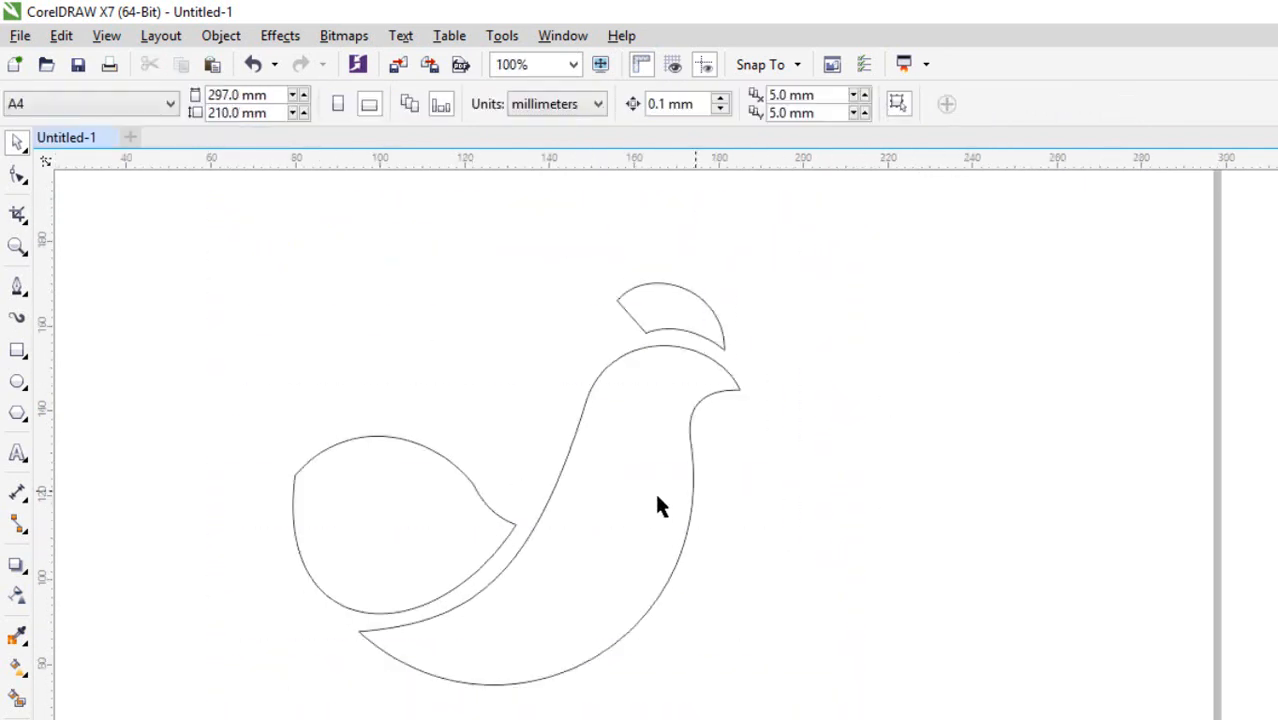
pyautogui.moveTo(662, 502); pyautogui.dragTo(648, 476)
pyautogui.click(914, 502)
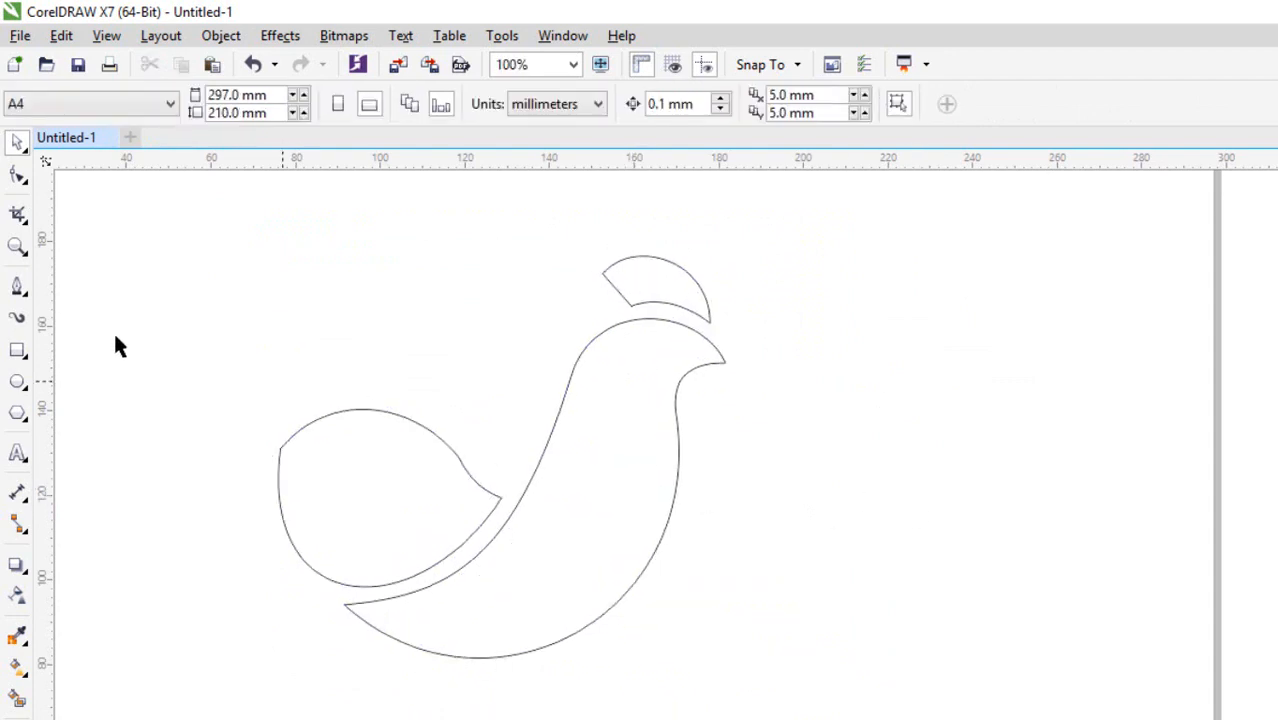
# Step: Draw two slanted Pen lines across the tail shape, about 27 × 30 mm and 31 × 27 mm, from its upper edge to its lower-left edge
pyautogui.click(18, 175)
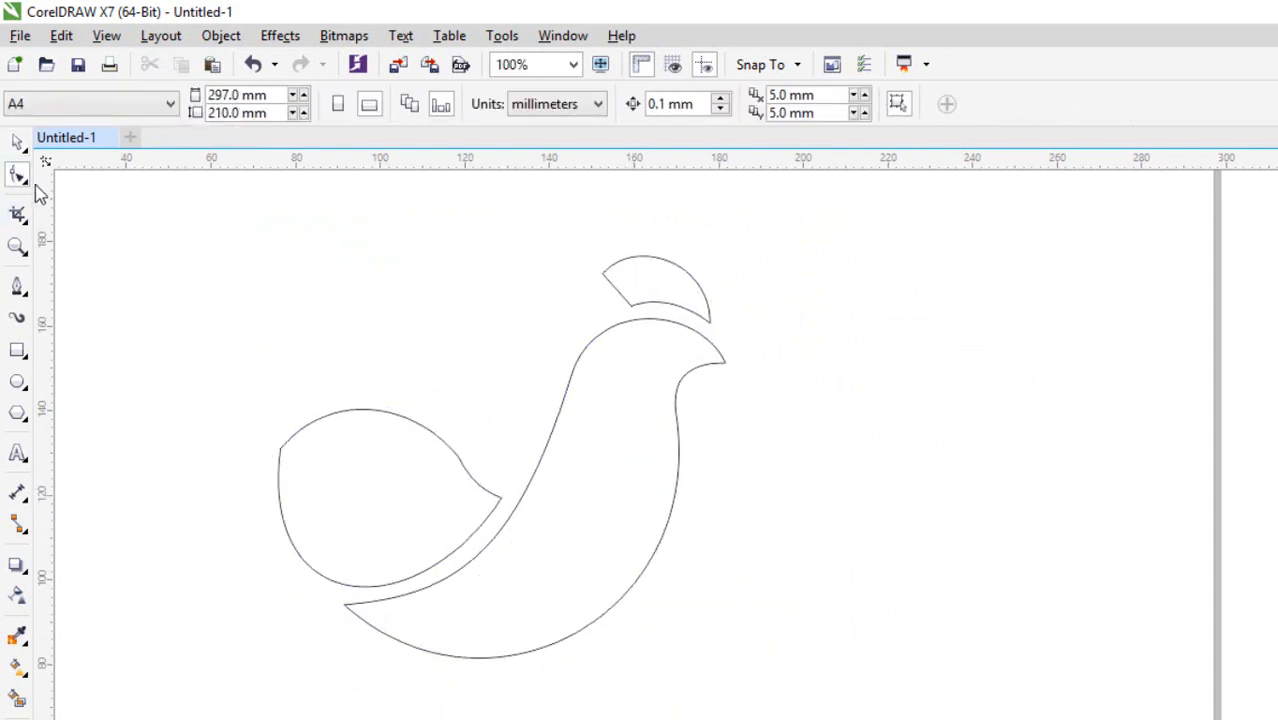
pyautogui.click(18, 287)
pyautogui.click(409, 420)
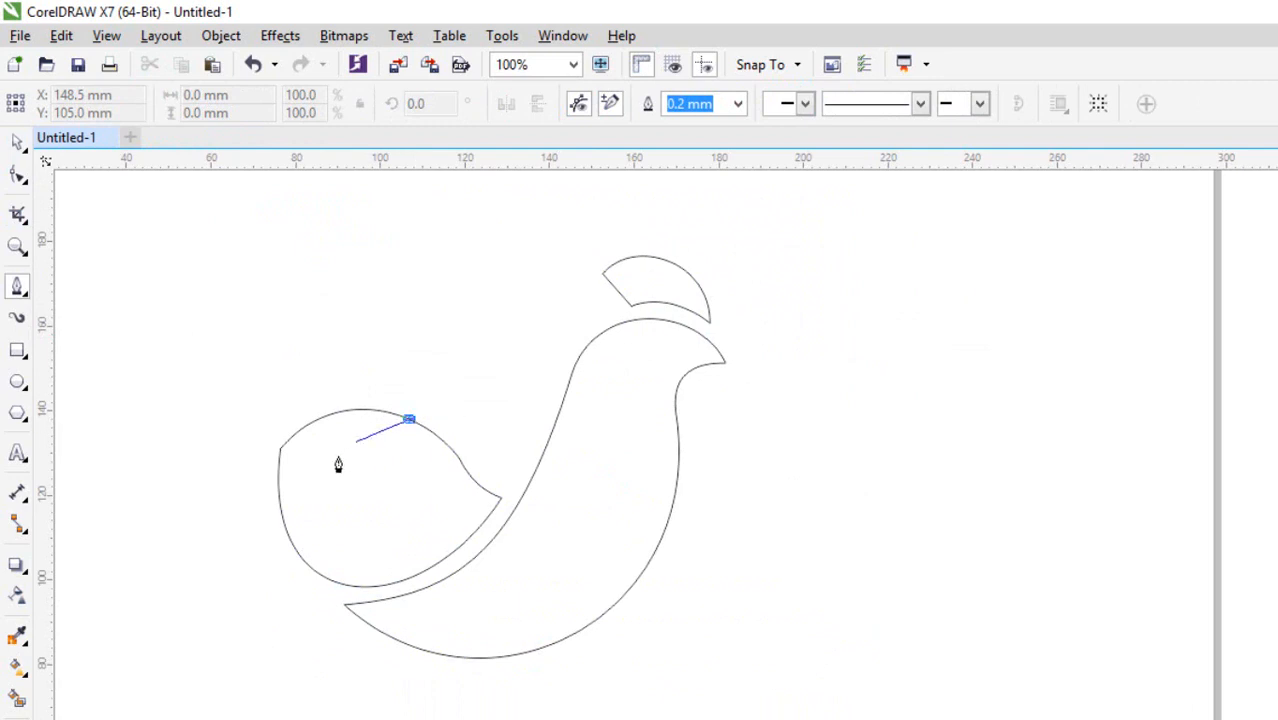
pyautogui.doubleClick(294, 549)
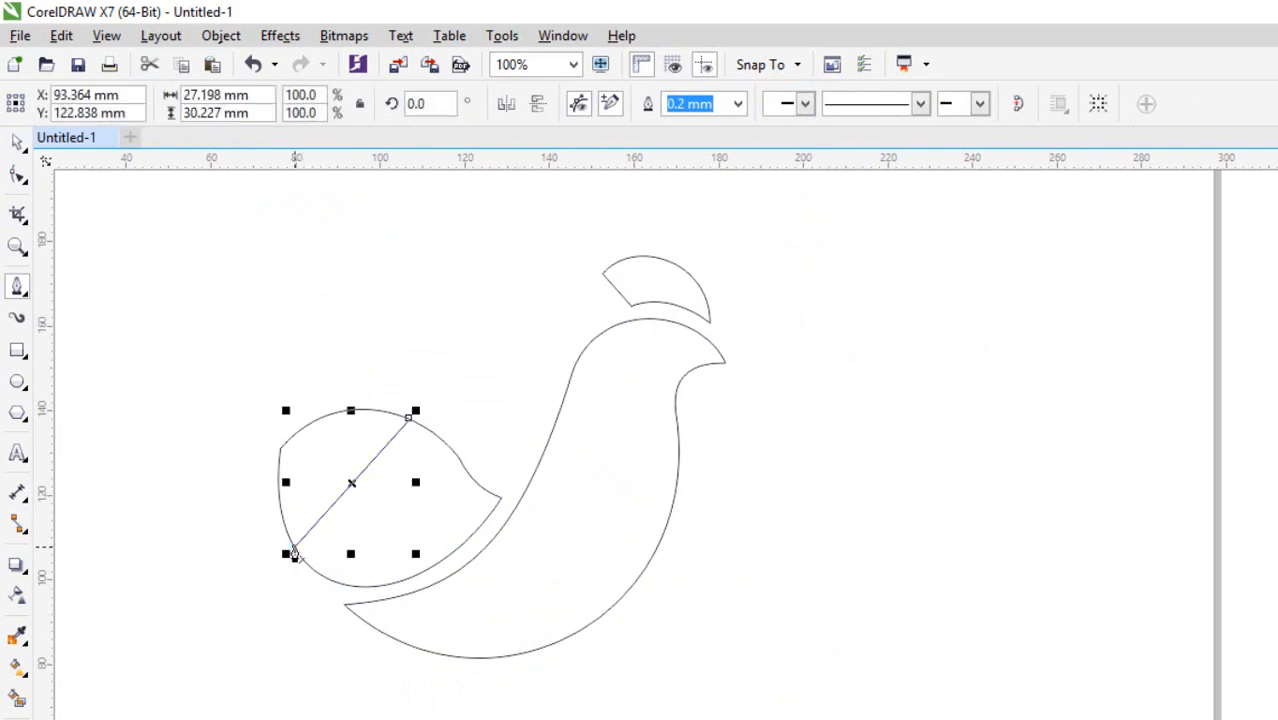
pyautogui.click(329, 580)
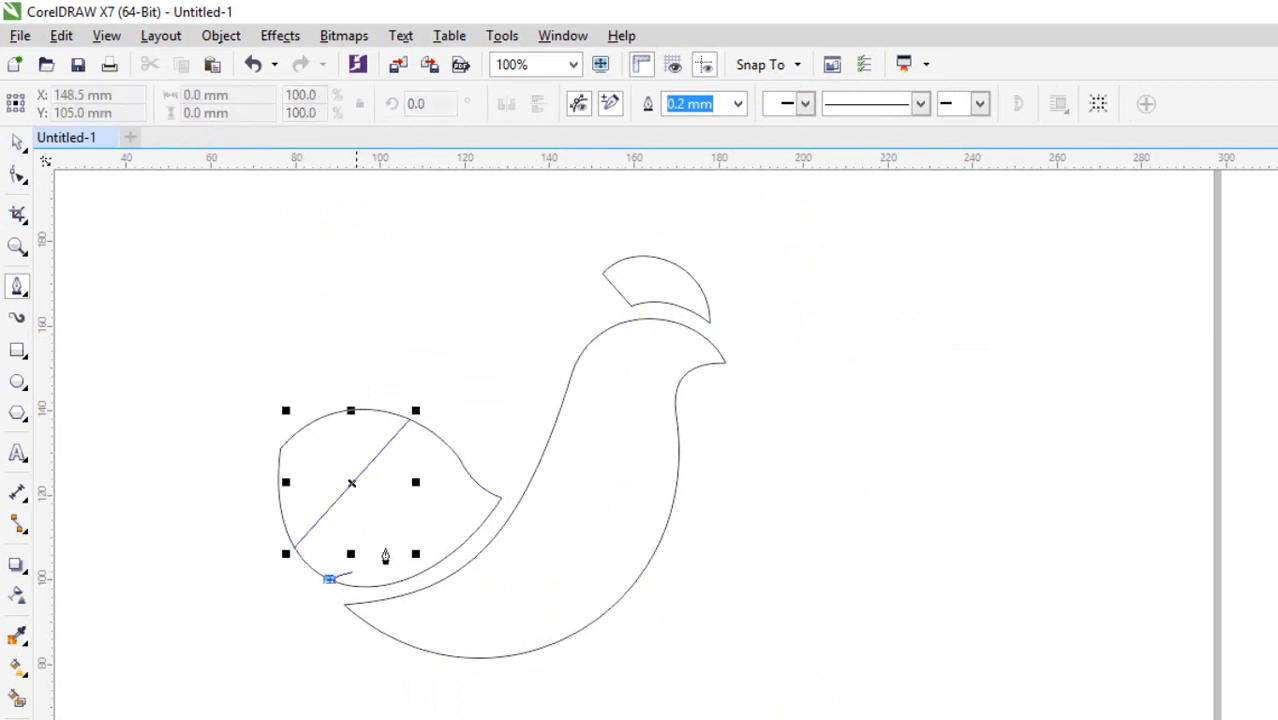
pyautogui.doubleClick(463, 464)
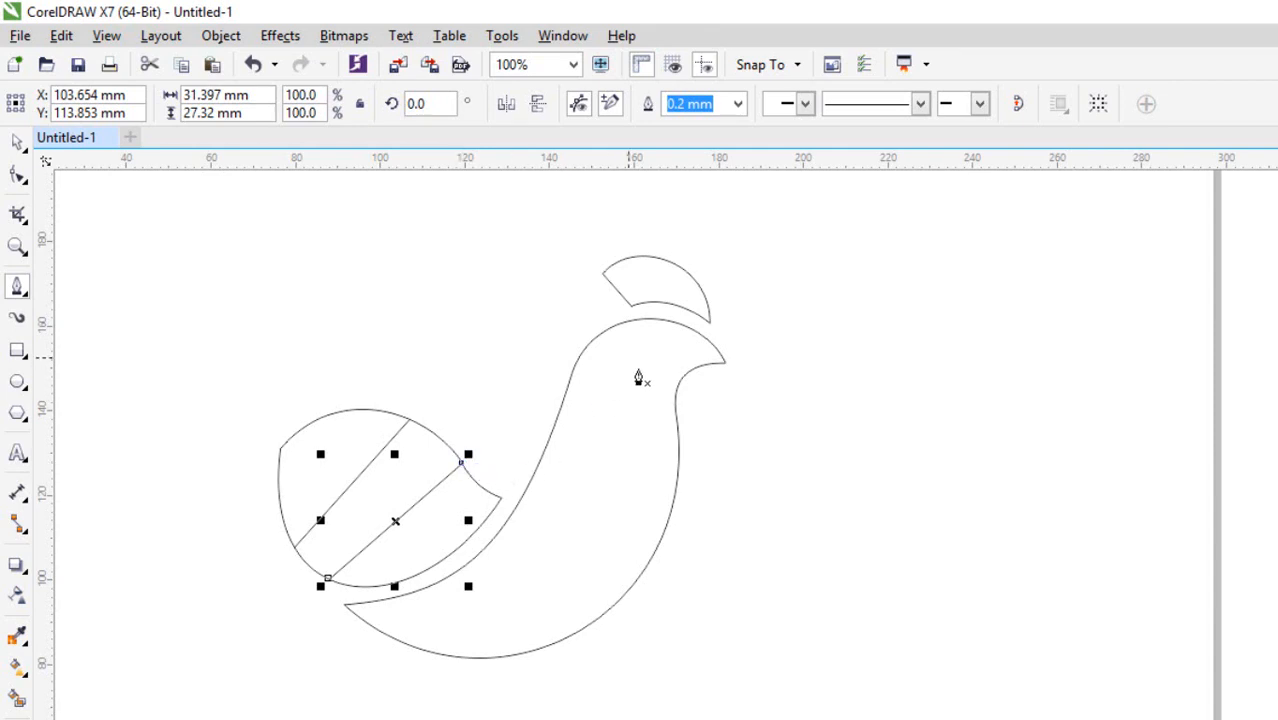
# Step: Draw two Pen lines across the body: about 44 × 23 mm from beak tip to back, and 79 × 40 mm from the rear tip to the front
pyautogui.click(726, 364)
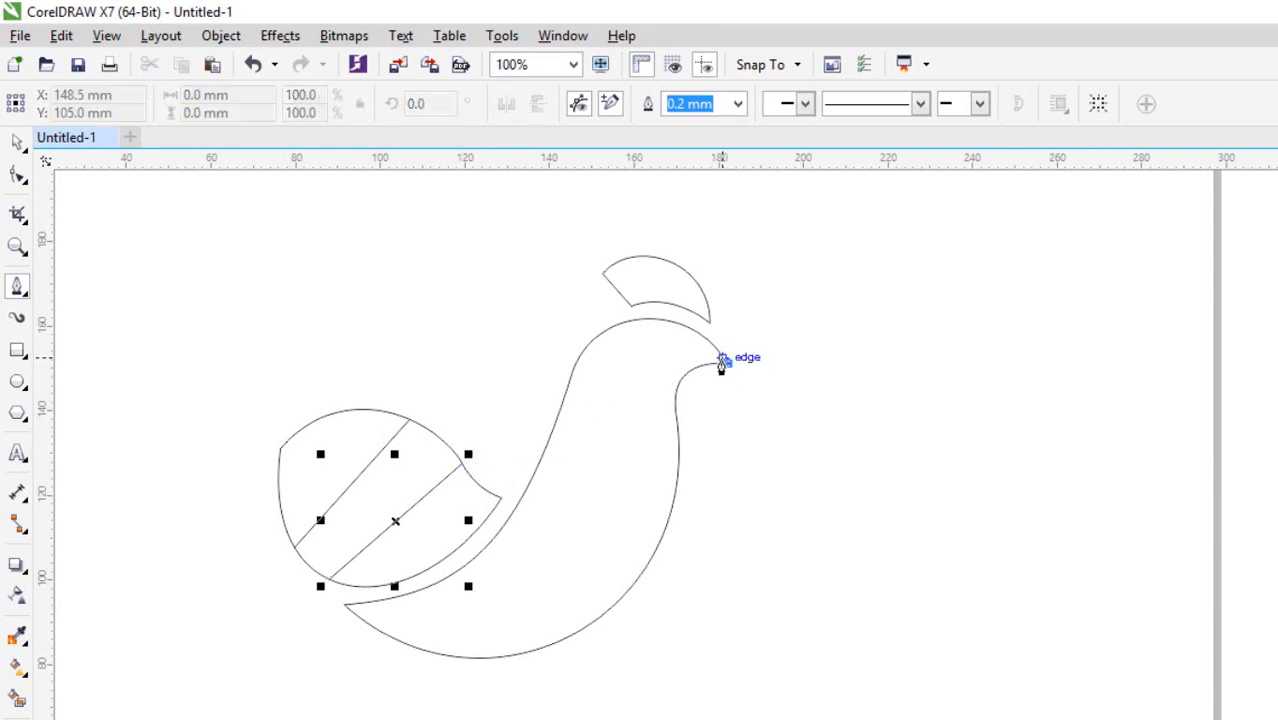
pyautogui.doubleClick(540, 462)
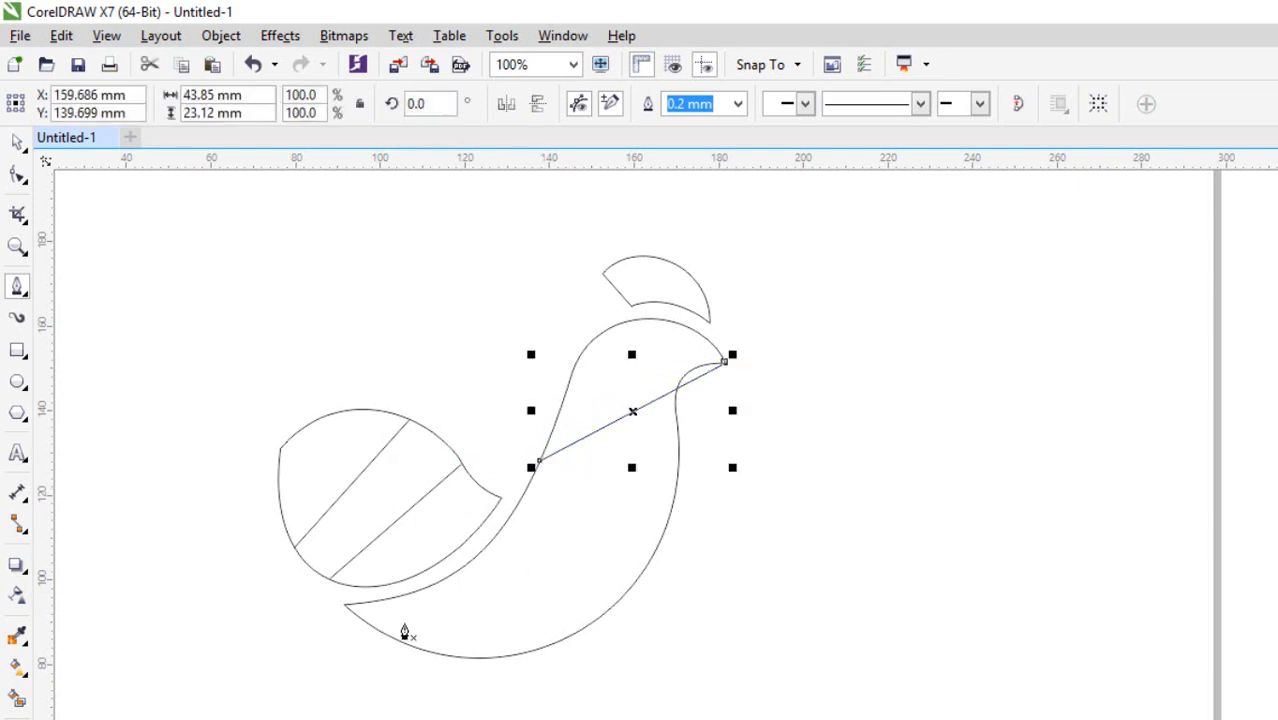
pyautogui.click(344, 605)
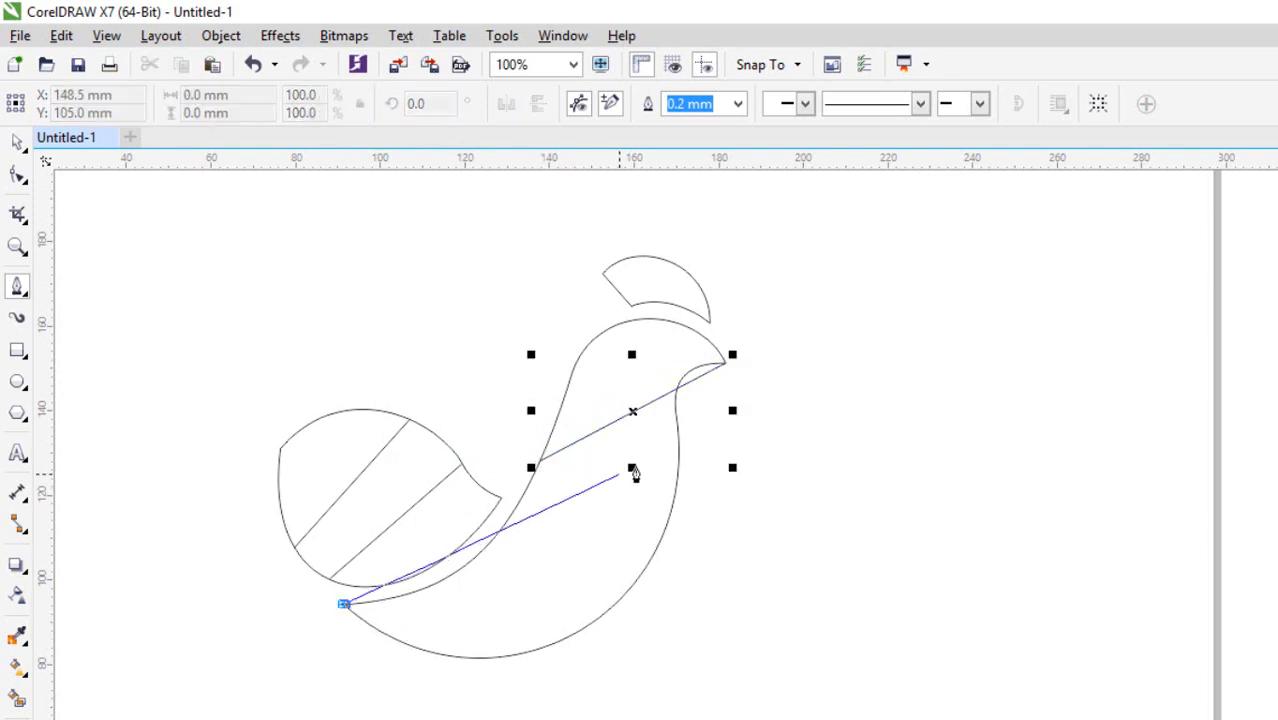
pyautogui.doubleClick(678, 442)
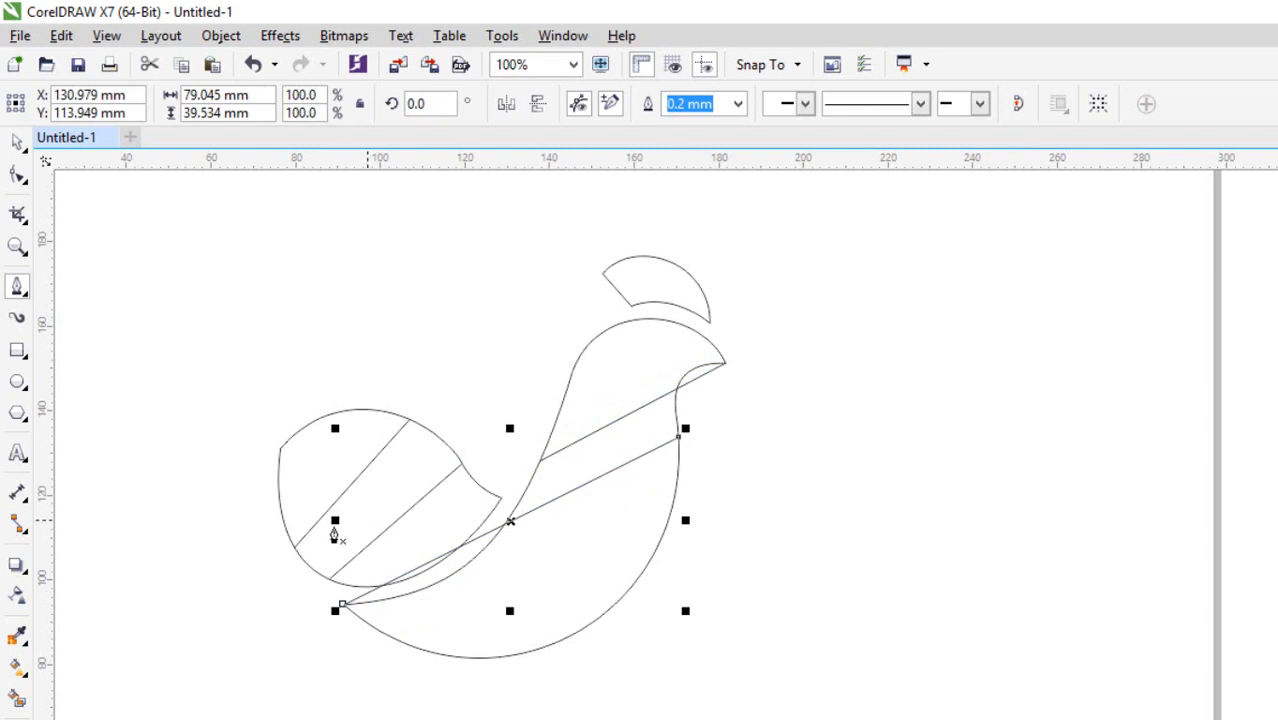
# Step: Convert the upper-left line across the tail to a curve and bow it toward the tail's upper-left edge
pyautogui.click(20, 143)
pyautogui.click(348, 505)
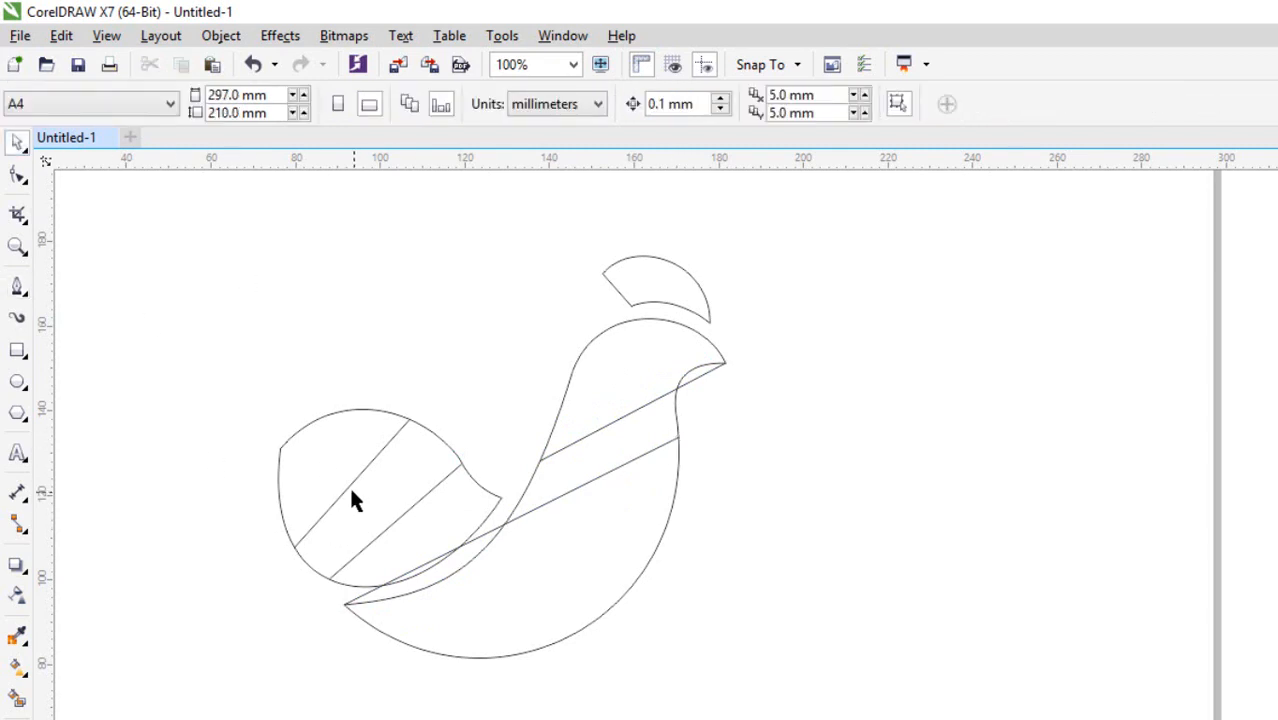
pyautogui.click(351, 491)
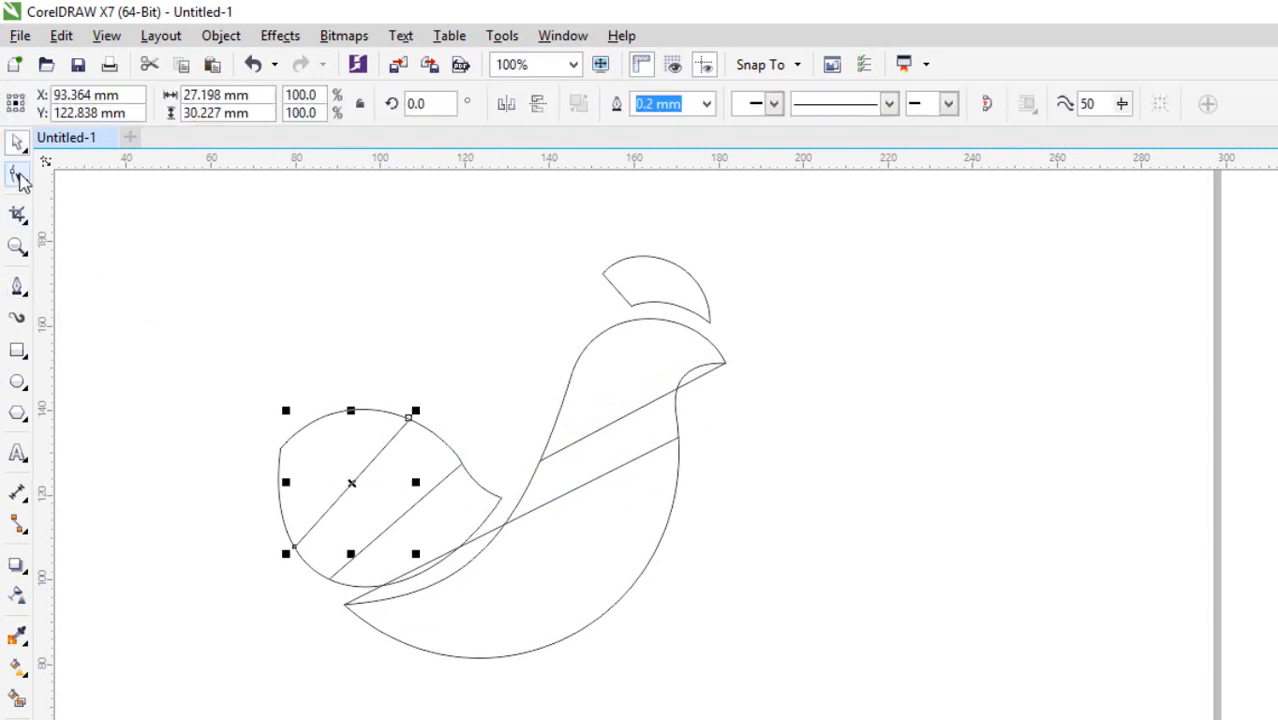
pyautogui.click(18, 175)
pyautogui.click(349, 490)
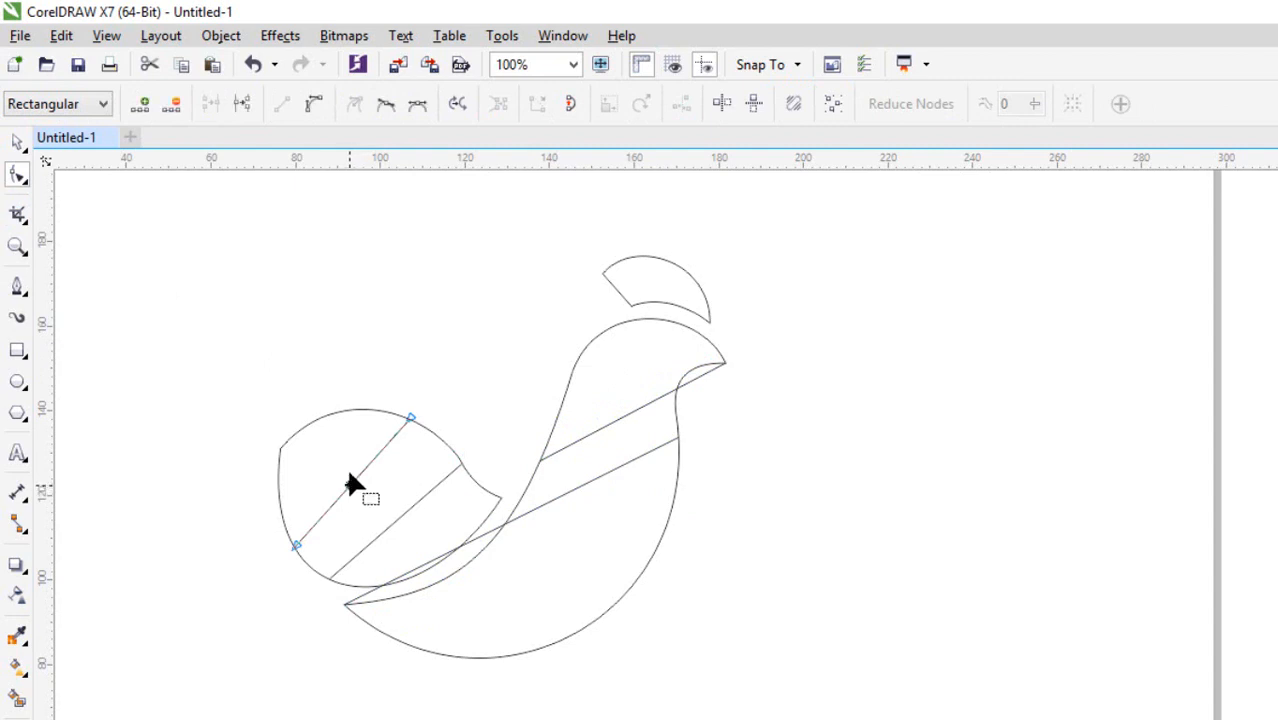
pyautogui.click(315, 108)
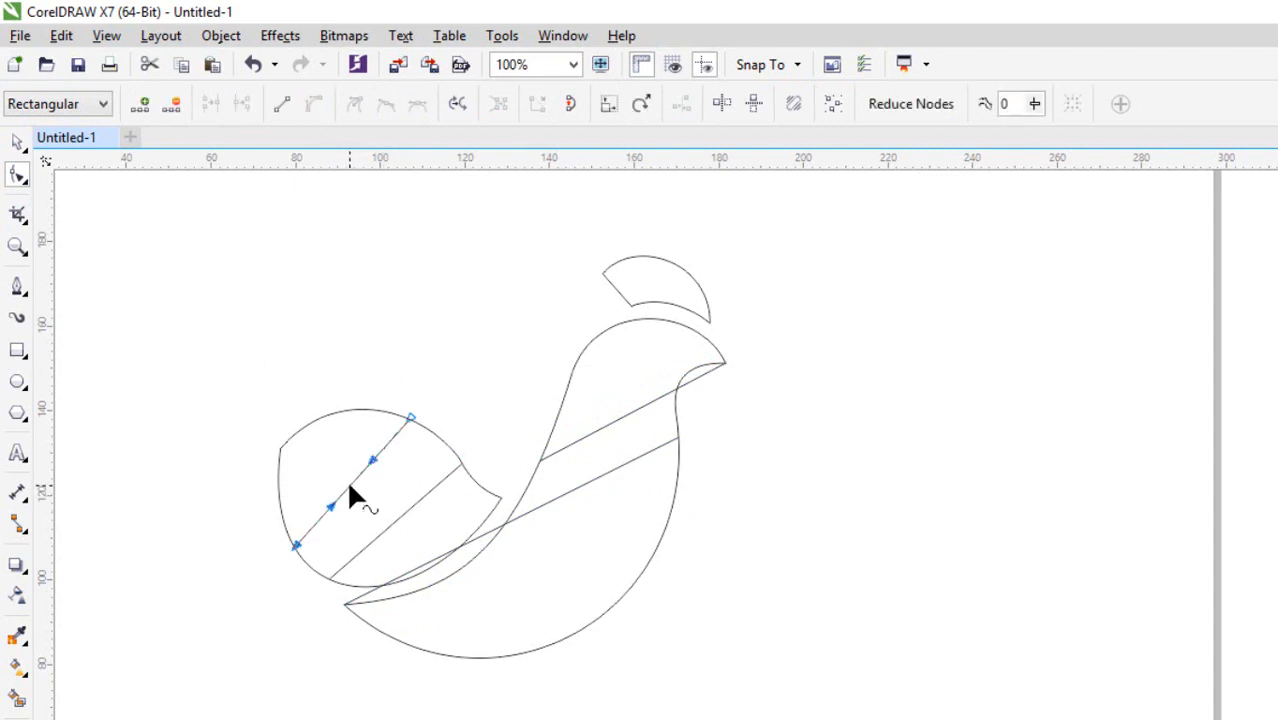
pyautogui.moveTo(348, 494); pyautogui.dragTo(325, 456)
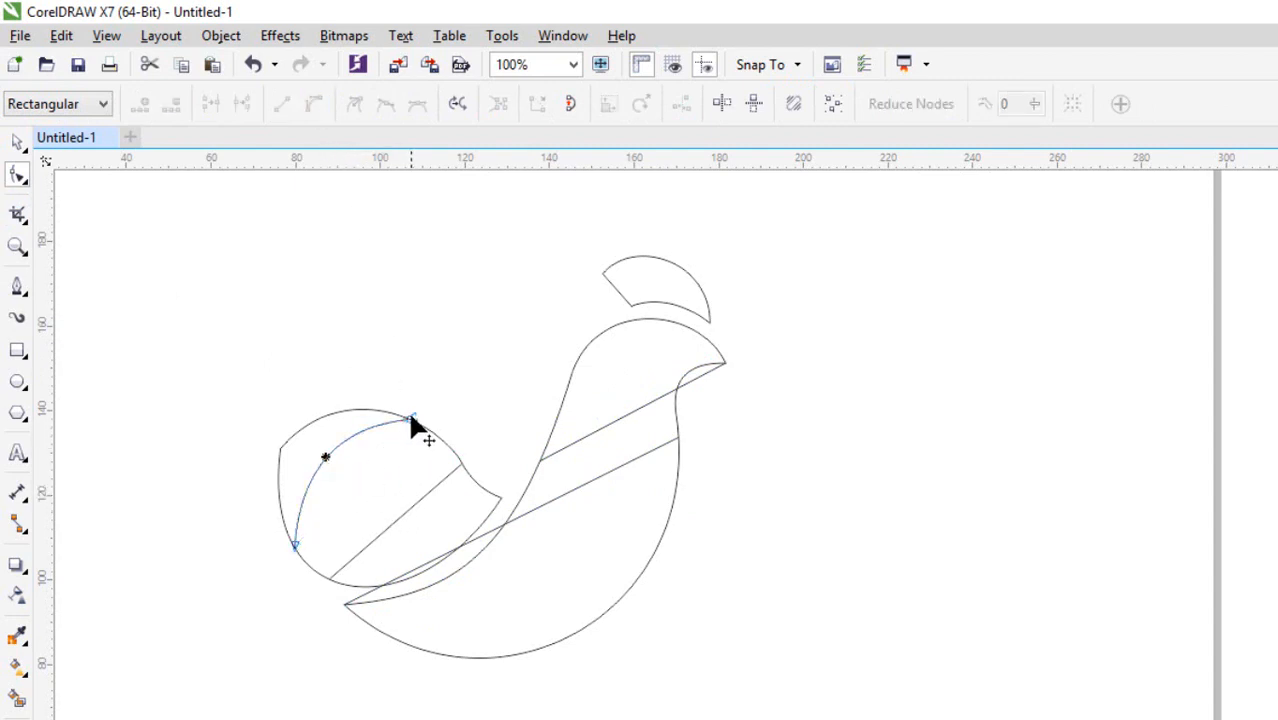
# Step: Refine the first tail curve by seating its ends on the tail outline and raising its upper handle for a rounder arc
pyautogui.scroll(2, 409, 420)
pyautogui.moveTo(407, 437); pyautogui.dragTo(536, 519)
pyautogui.scroll(-2, 485, 365)
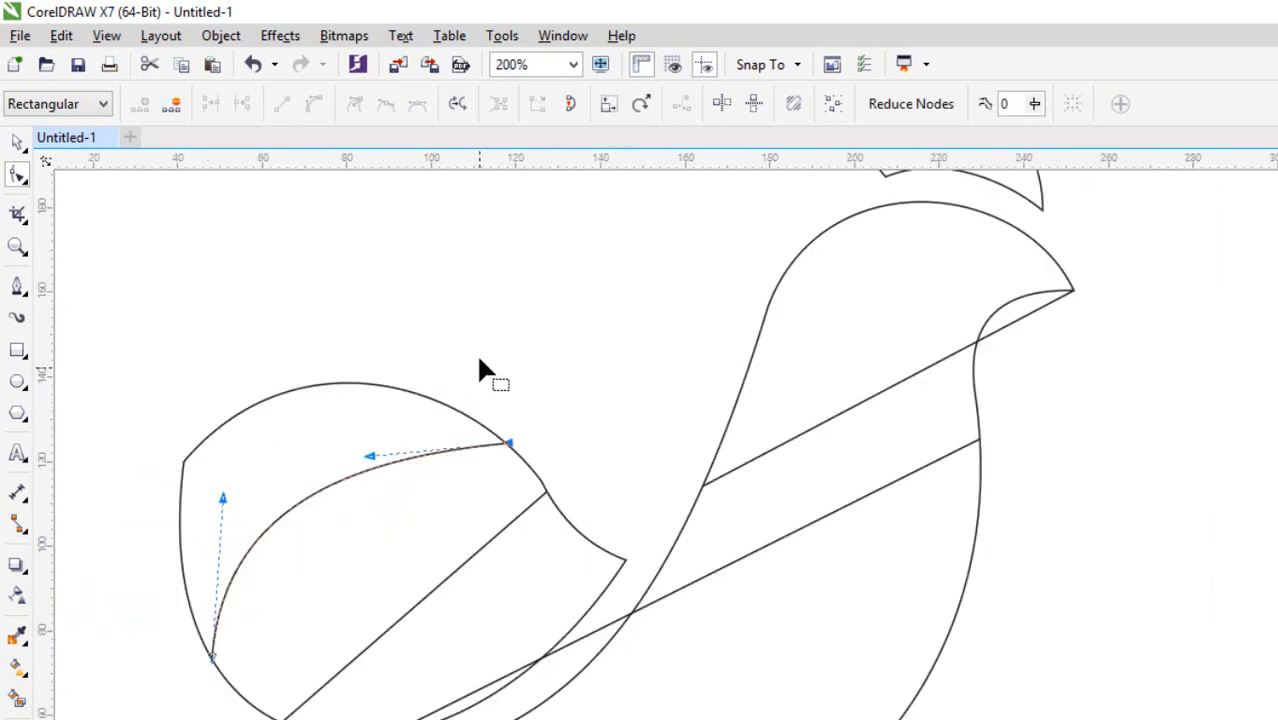
pyautogui.scroll(1, 360, 508)
pyautogui.moveTo(341, 514); pyautogui.dragTo(355, 535)
pyautogui.moveTo(497, 313); pyautogui.dragTo(490, 262)
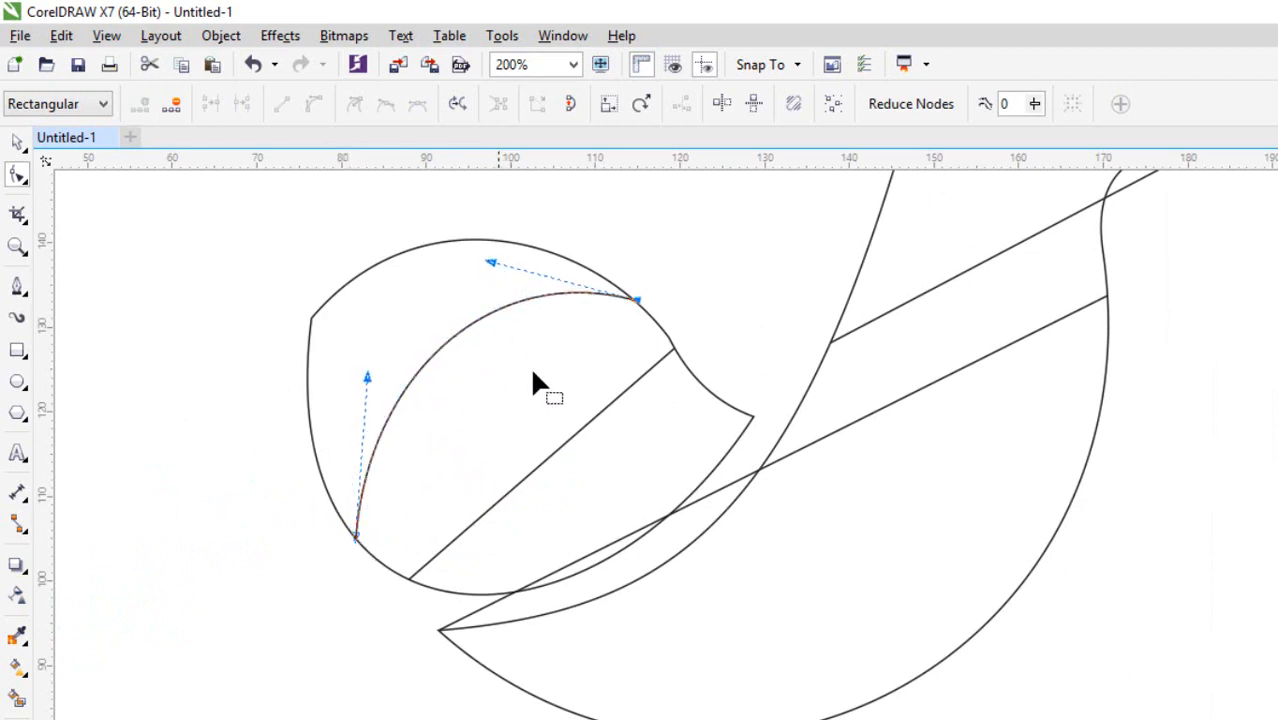
# Step: Convert the second tail line to a curve, bow it roughly parallel to the first arc, and raise its upper handle slightly
pyautogui.click(537, 470)
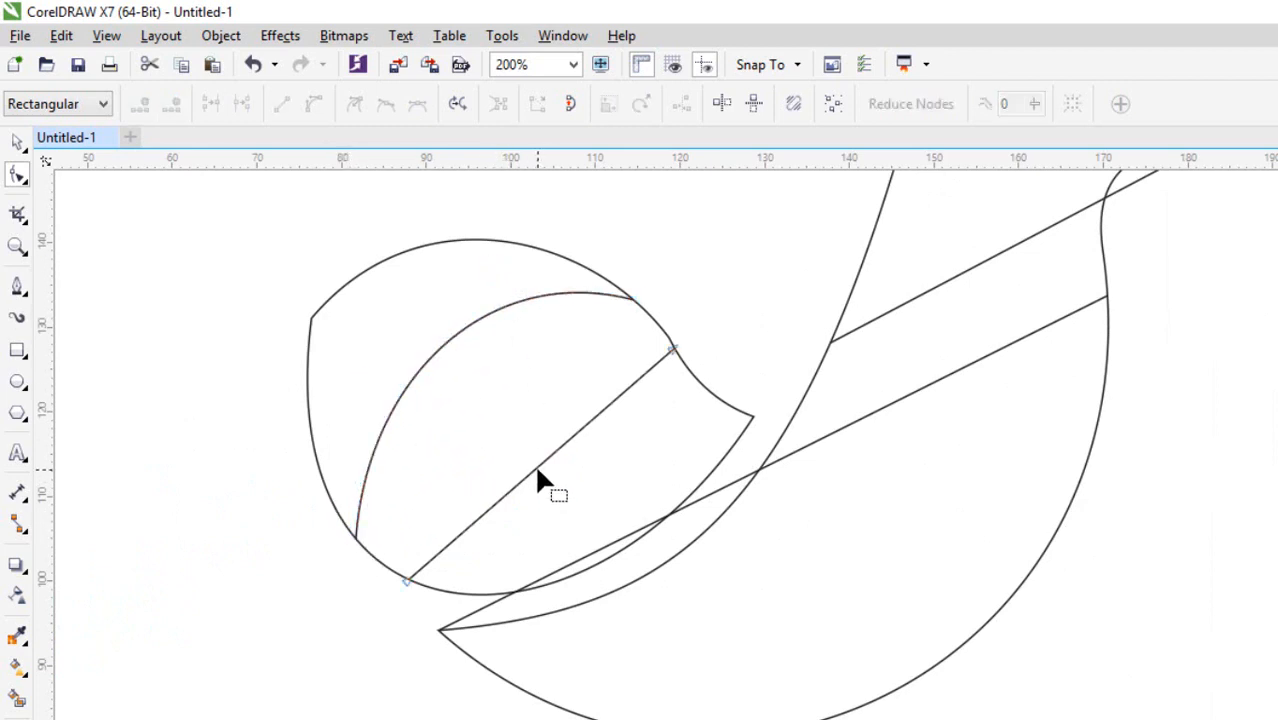
pyautogui.click(313, 104)
pyautogui.moveTo(589, 422); pyautogui.dragTo(579, 413)
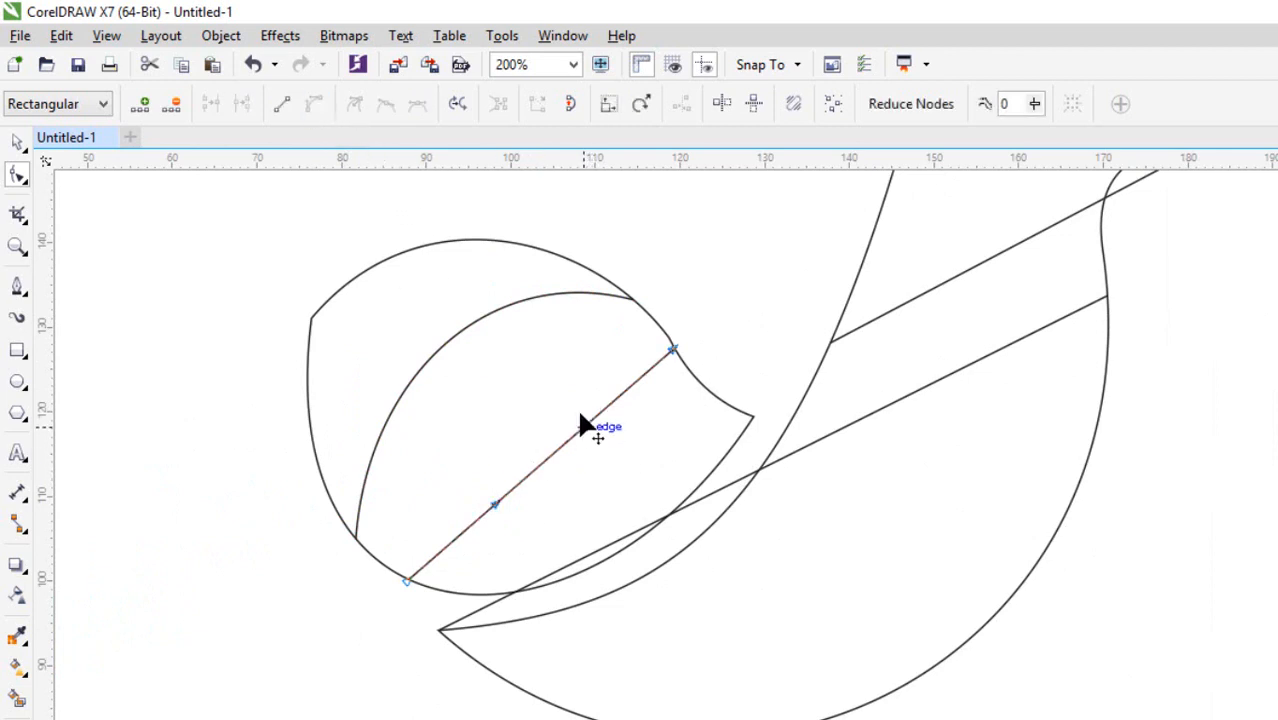
pyautogui.scroll(-1, 408, 428)
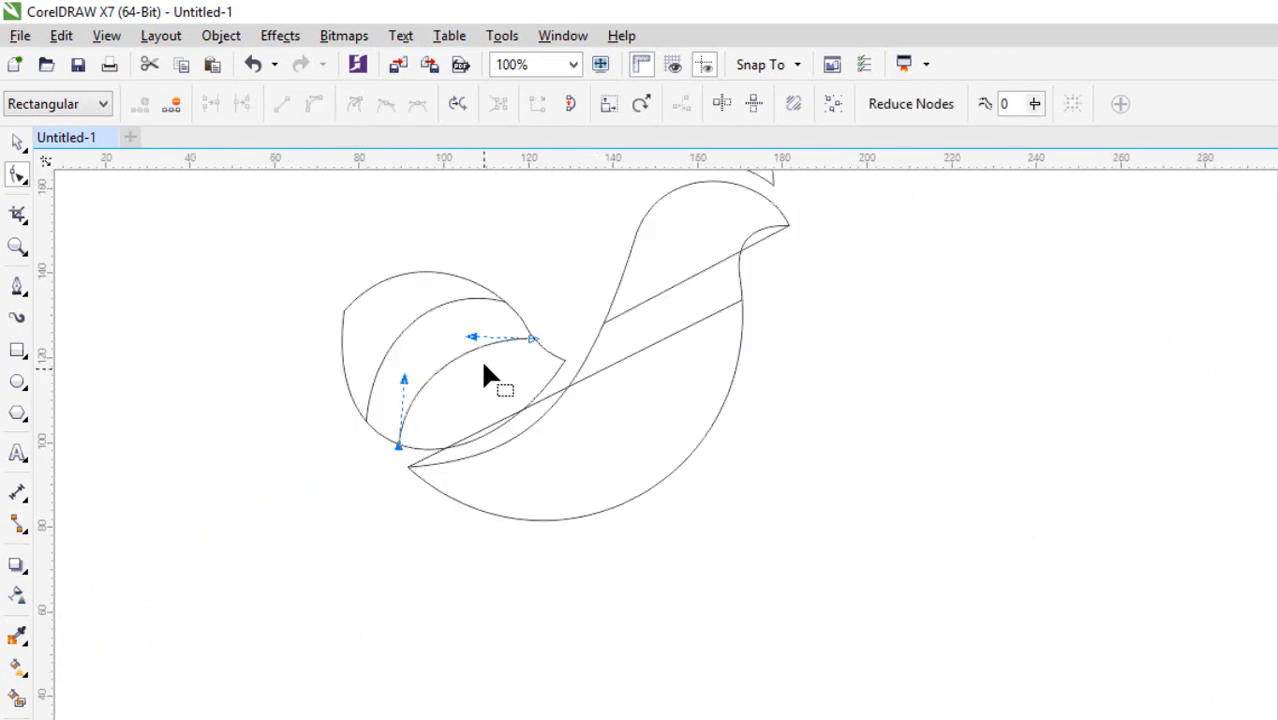
pyautogui.scroll(1, 491, 322)
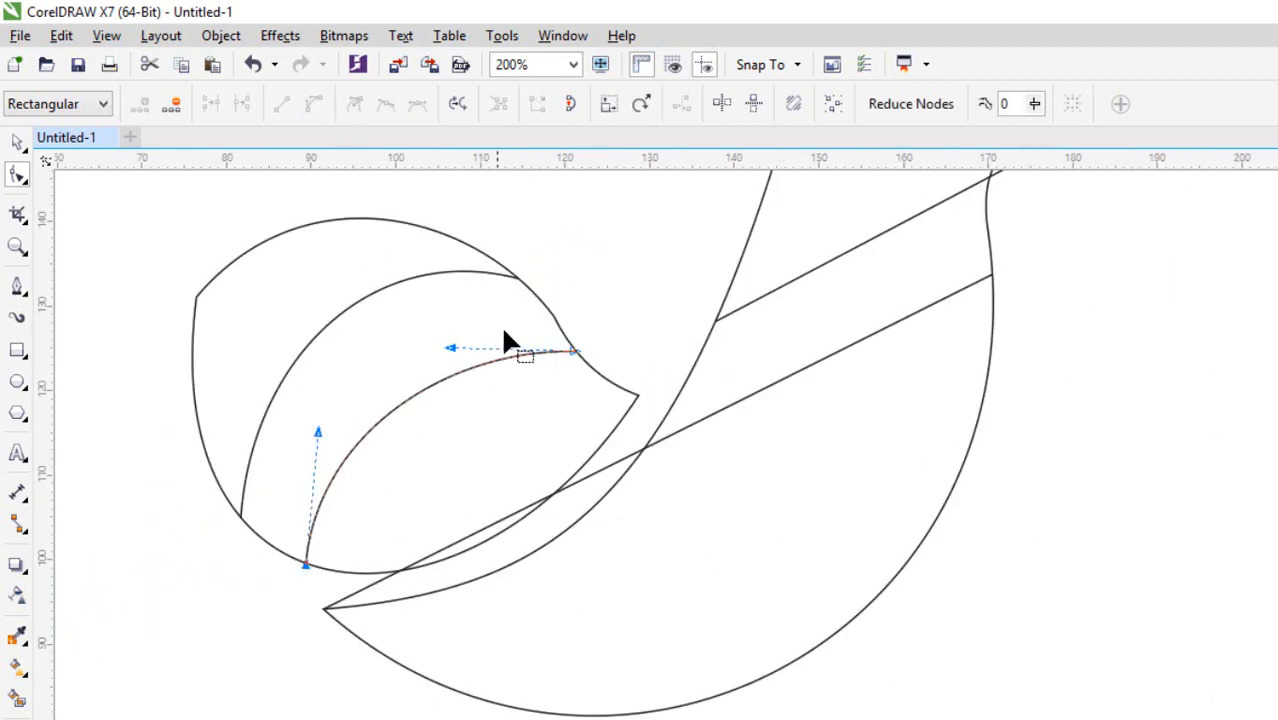
pyautogui.moveTo(451, 342); pyautogui.dragTo(462, 327)
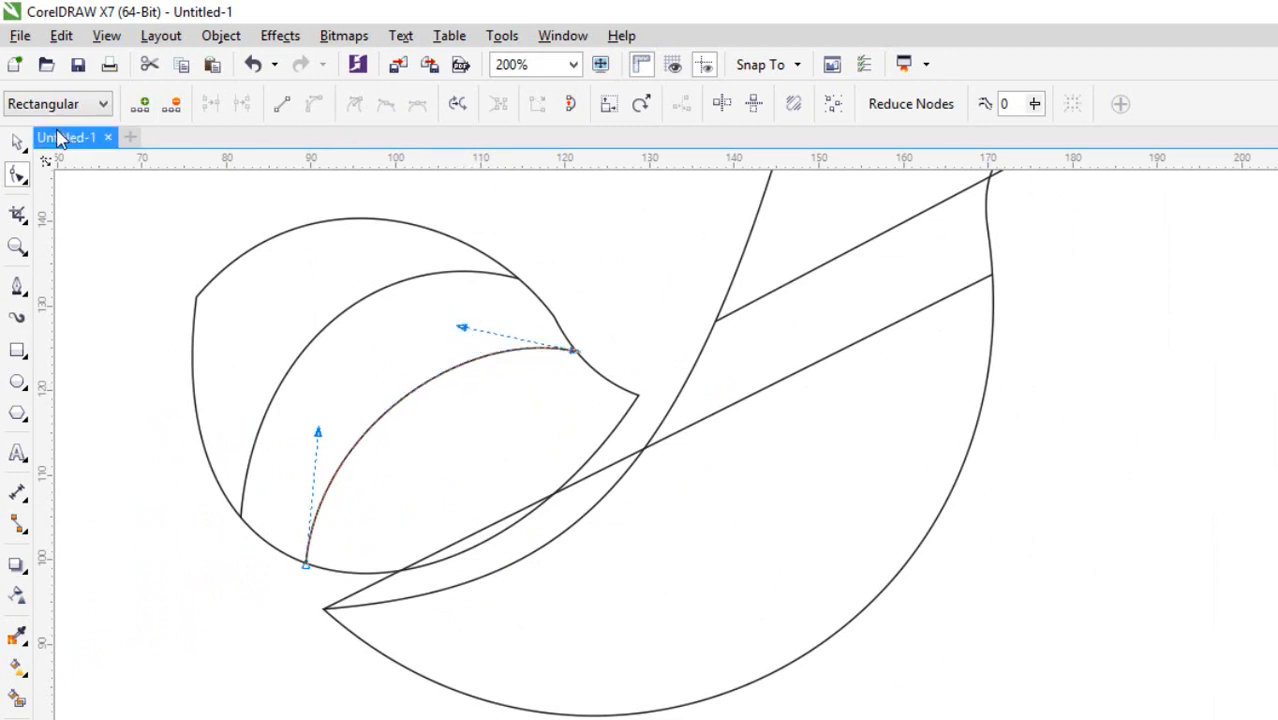
pyautogui.click(17, 145)
pyautogui.click(397, 323)
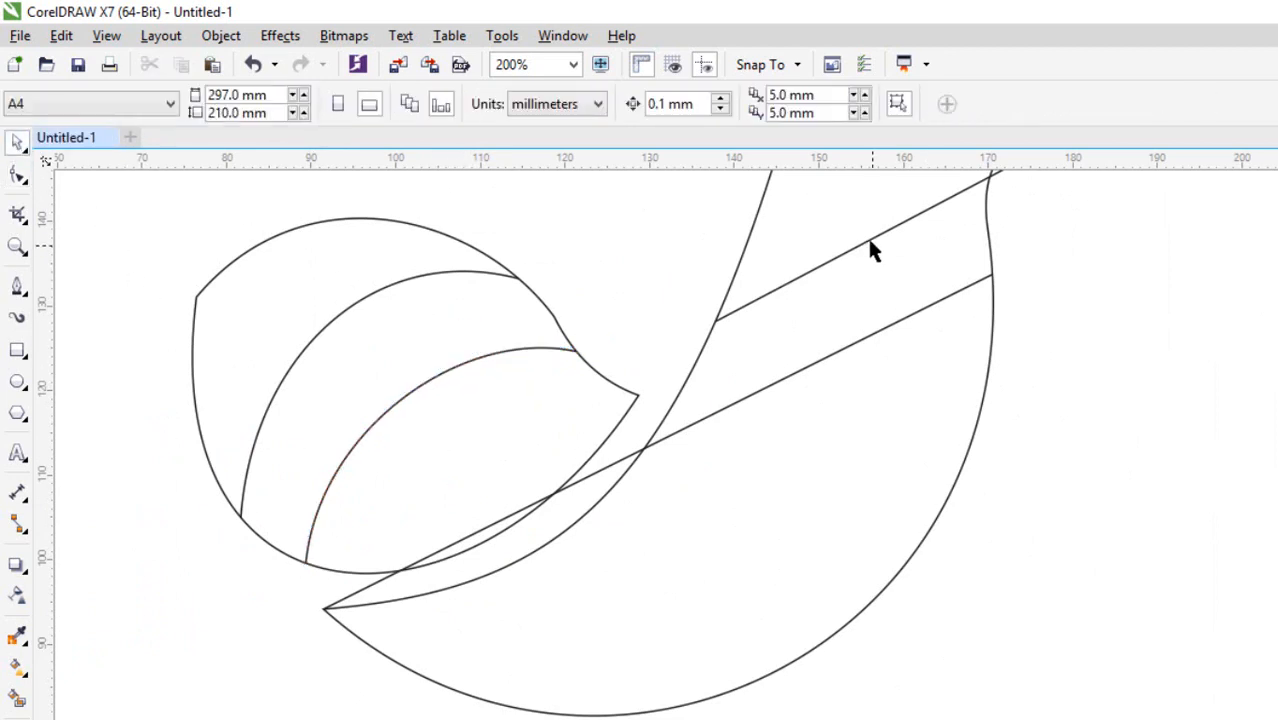
# Step: Convert the line from the beak tip to the back into a curve and pull its beak-end handle up and to the left
pyautogui.scroll(-5, 867, 236)
pyautogui.scroll(3, 890, 205)
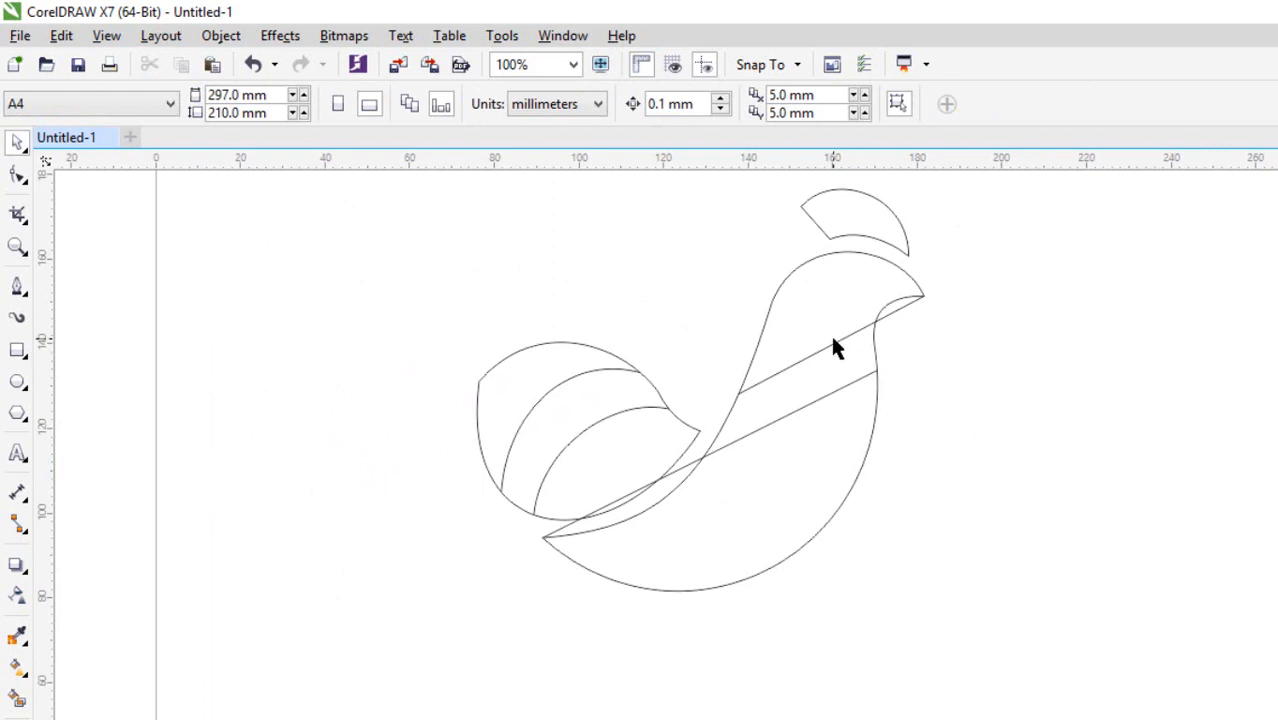
pyautogui.click(831, 343)
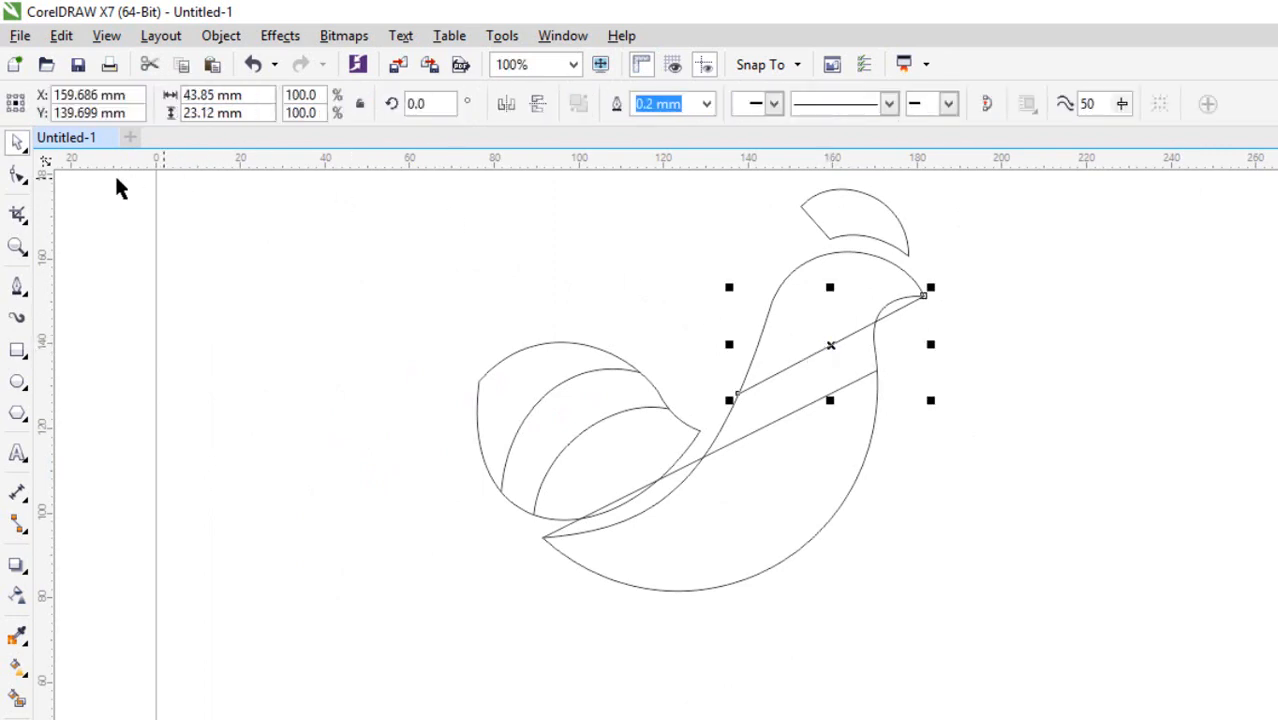
pyautogui.click(17, 176)
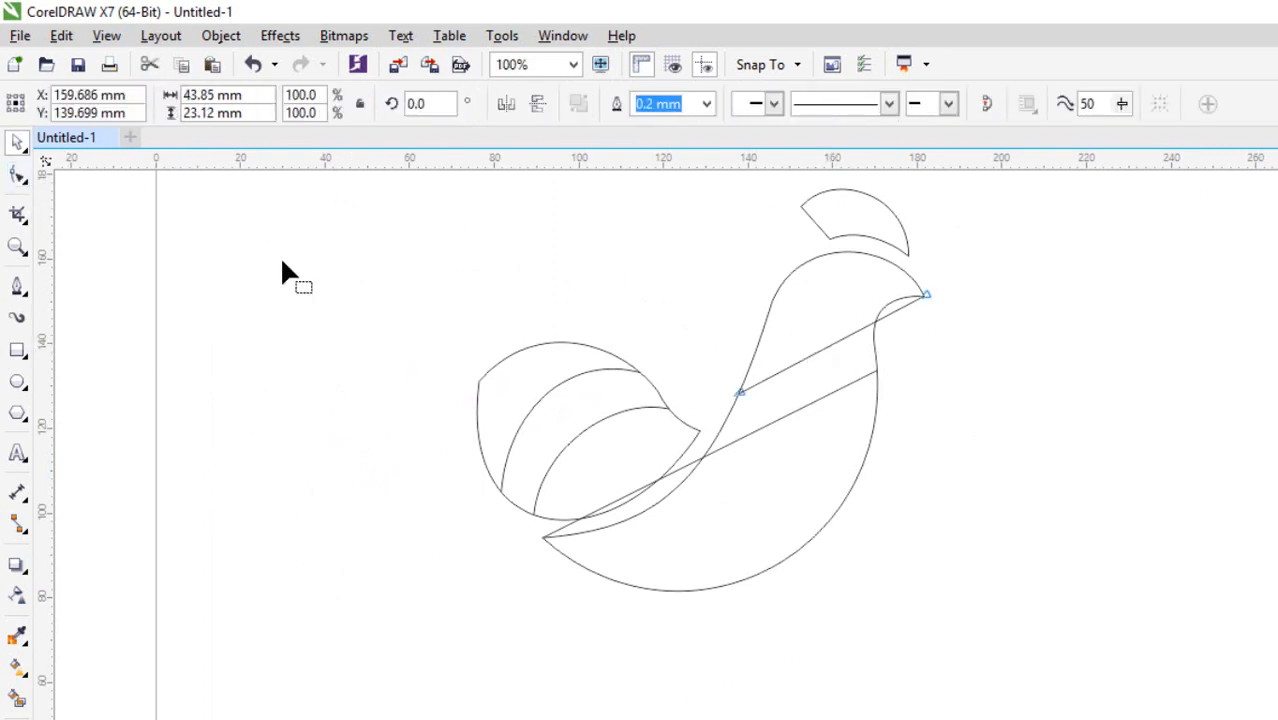
pyautogui.click(824, 347)
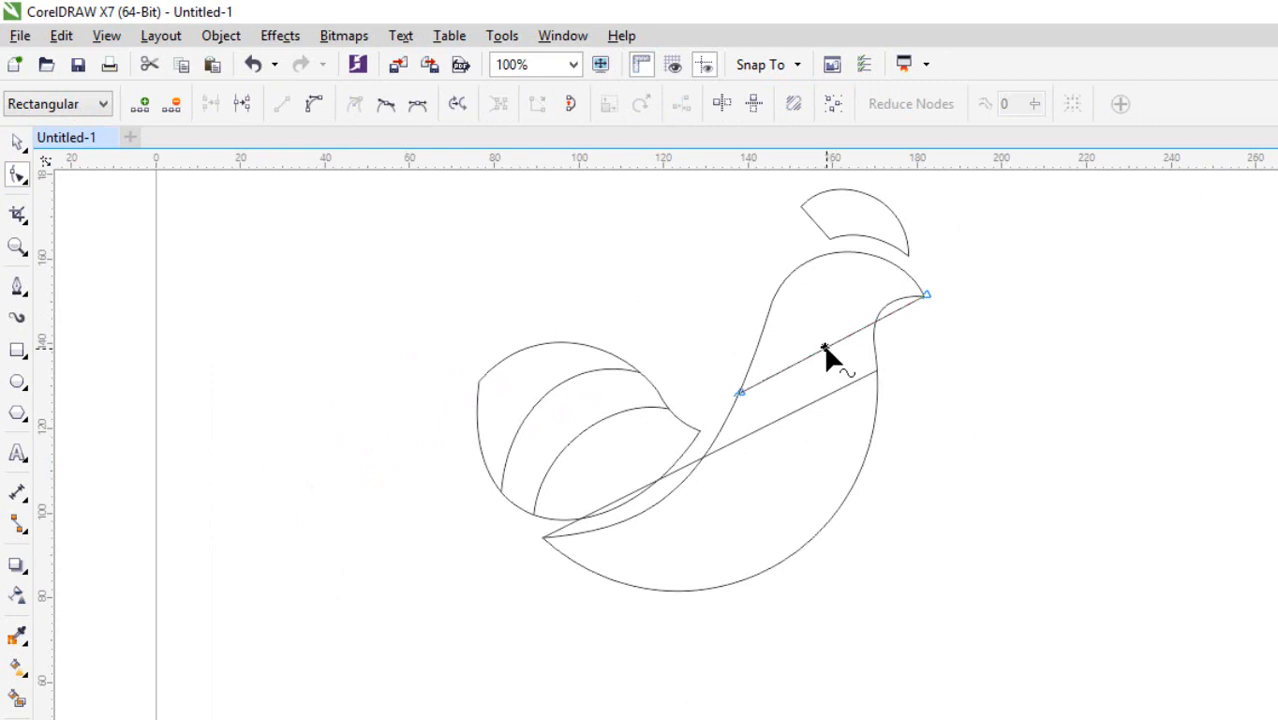
pyautogui.click(315, 104)
pyautogui.moveTo(862, 328); pyautogui.dragTo(821, 272)
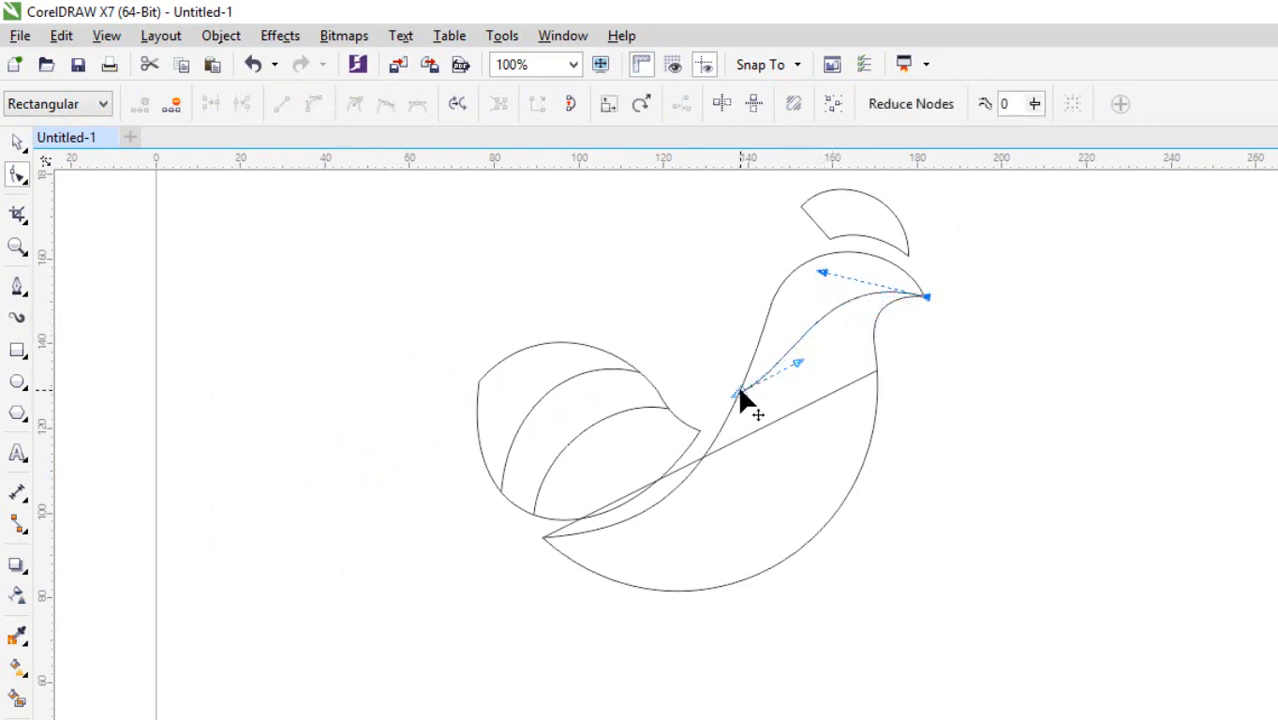
# Step: Fine-tune the neck curve into a smooth S by adjusting its end at the back outline and raising the beak-end handle
pyautogui.scroll(1, 737, 391)
pyautogui.moveTo(736, 389); pyautogui.dragTo(745, 386)
pyautogui.moveTo(866, 326); pyautogui.dragTo(876, 289)
pyautogui.scroll(-2, 890, 315)
pyautogui.scroll(1, 900, 259)
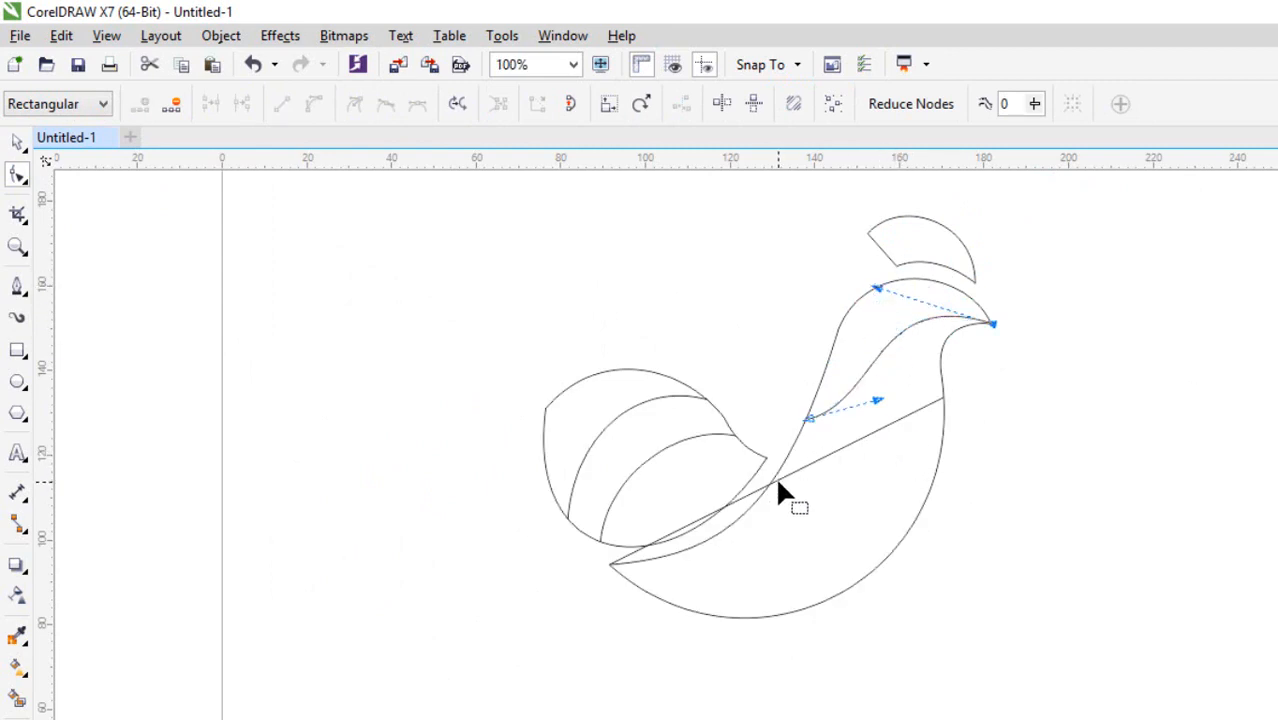
# Step: Convert the long lower body line to a curve, bow it down inside the body, and move its upper end higher along the neck front
pyautogui.click(775, 485)
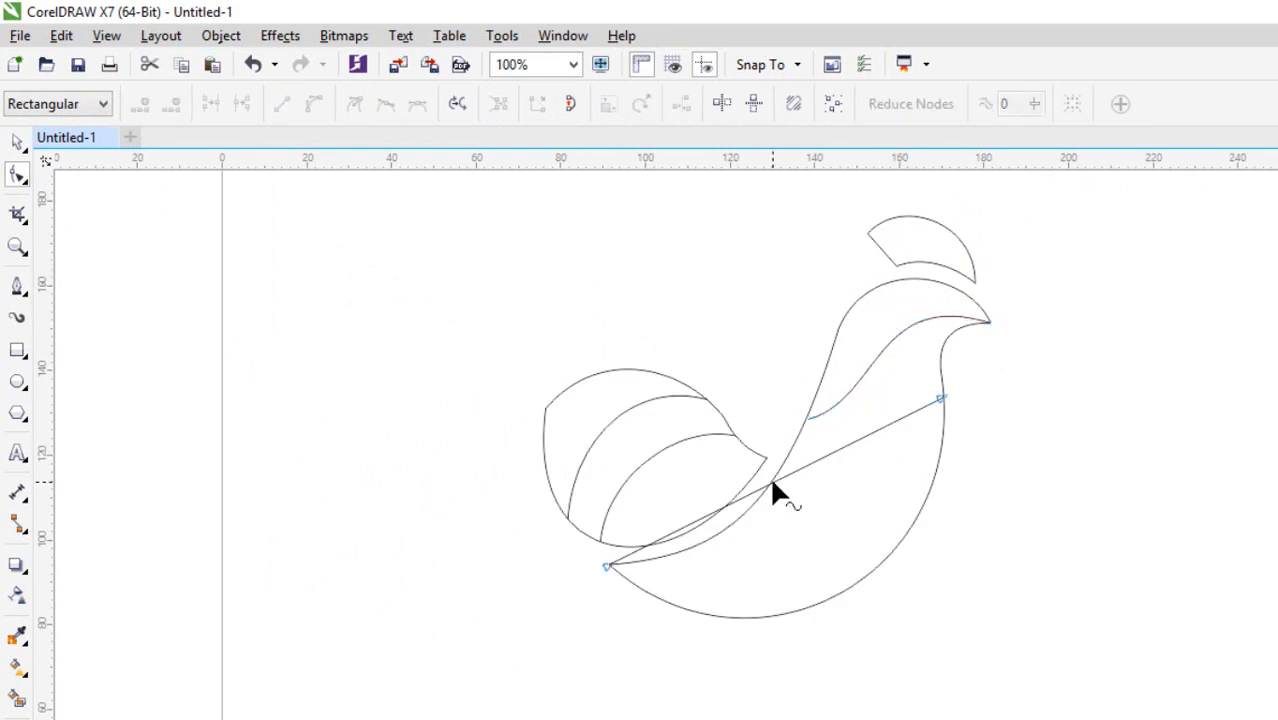
pyautogui.click(772, 483)
pyautogui.click(314, 106)
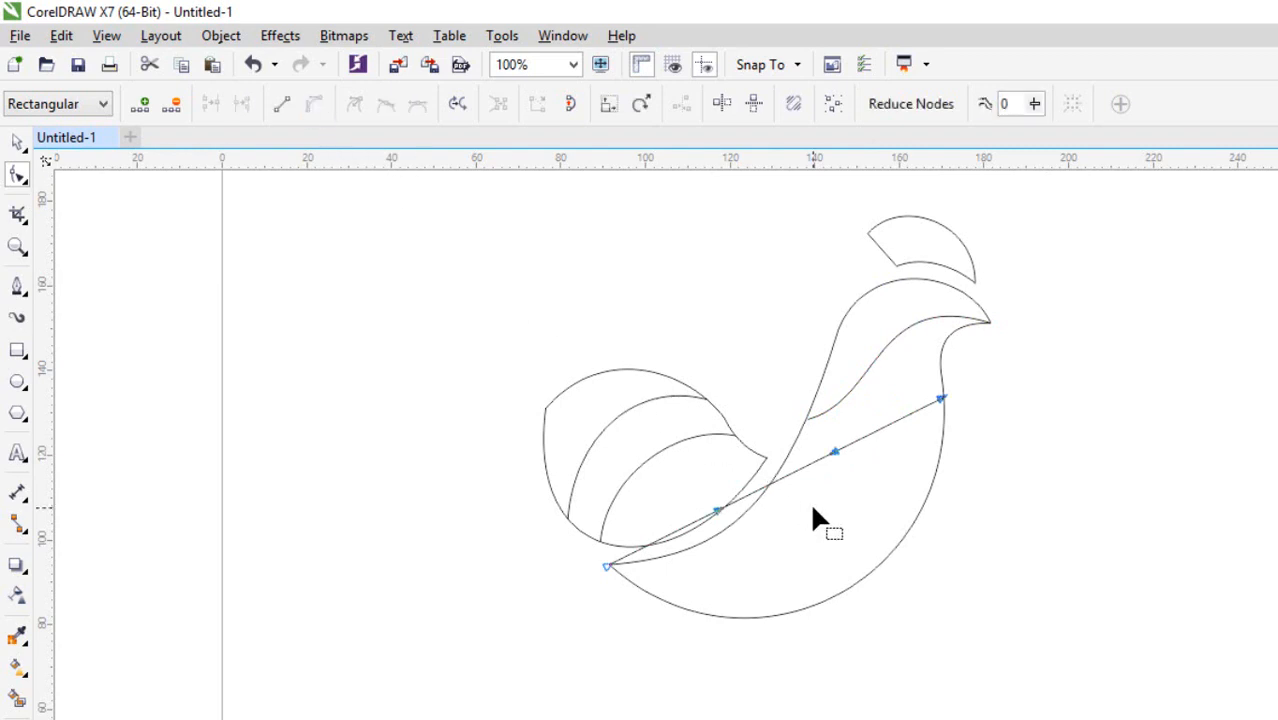
pyautogui.moveTo(783, 477); pyautogui.dragTo(813, 538)
pyautogui.scroll(1, 966, 352)
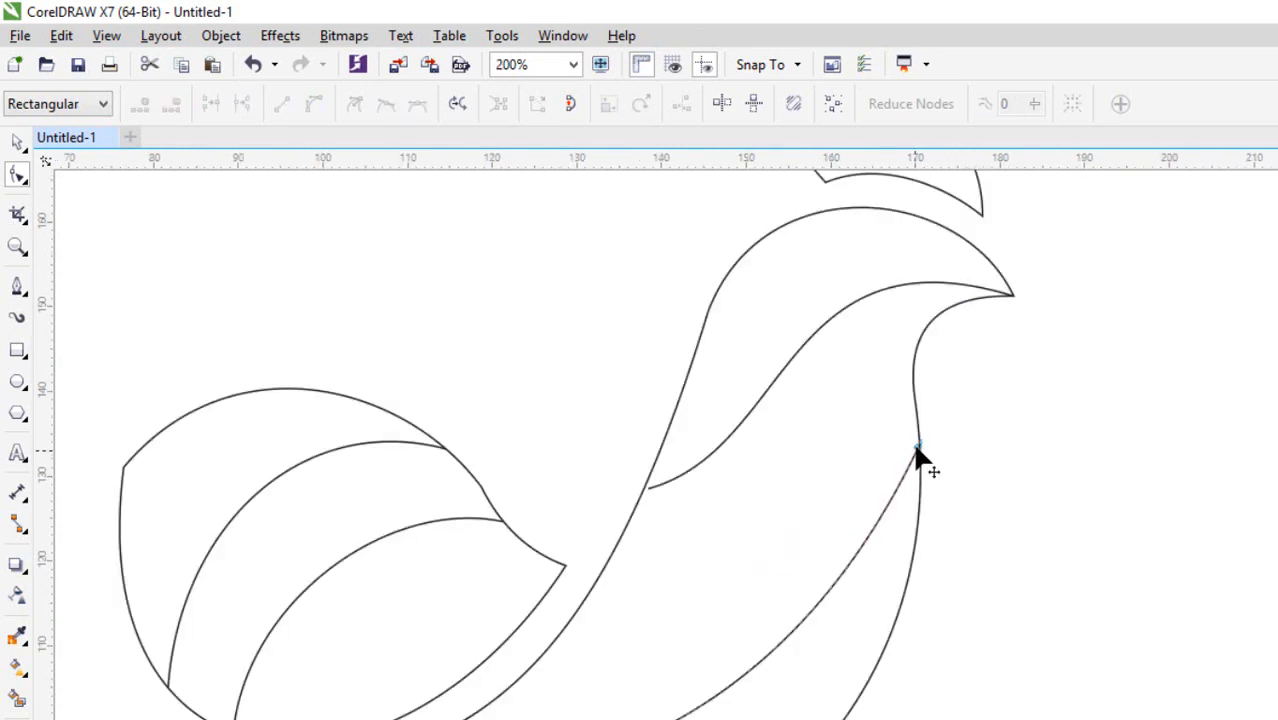
pyautogui.click(917, 450)
pyautogui.scroll(-1, 843, 378)
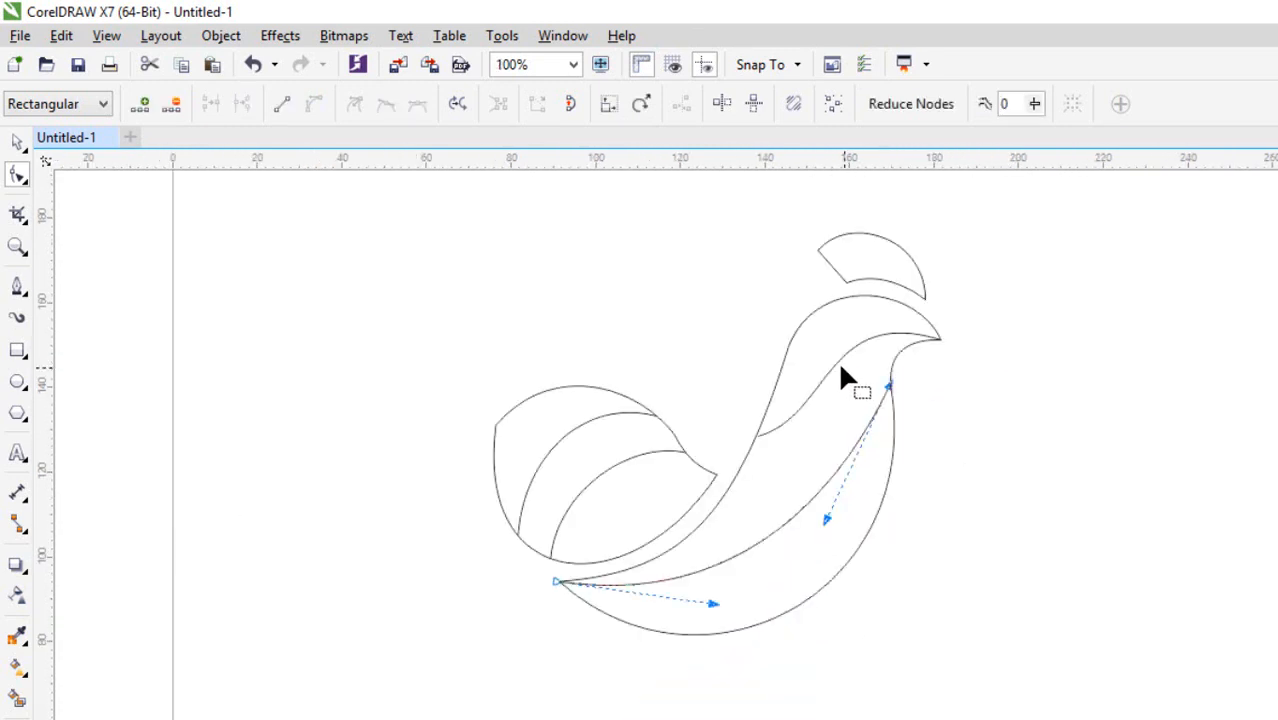
# Step: Pull the lower body curve's upper handle slightly outward to deepen the bend, and finish node editing
pyautogui.moveTo(826, 518); pyautogui.dragTo(838, 526)
pyautogui.click(18, 144)
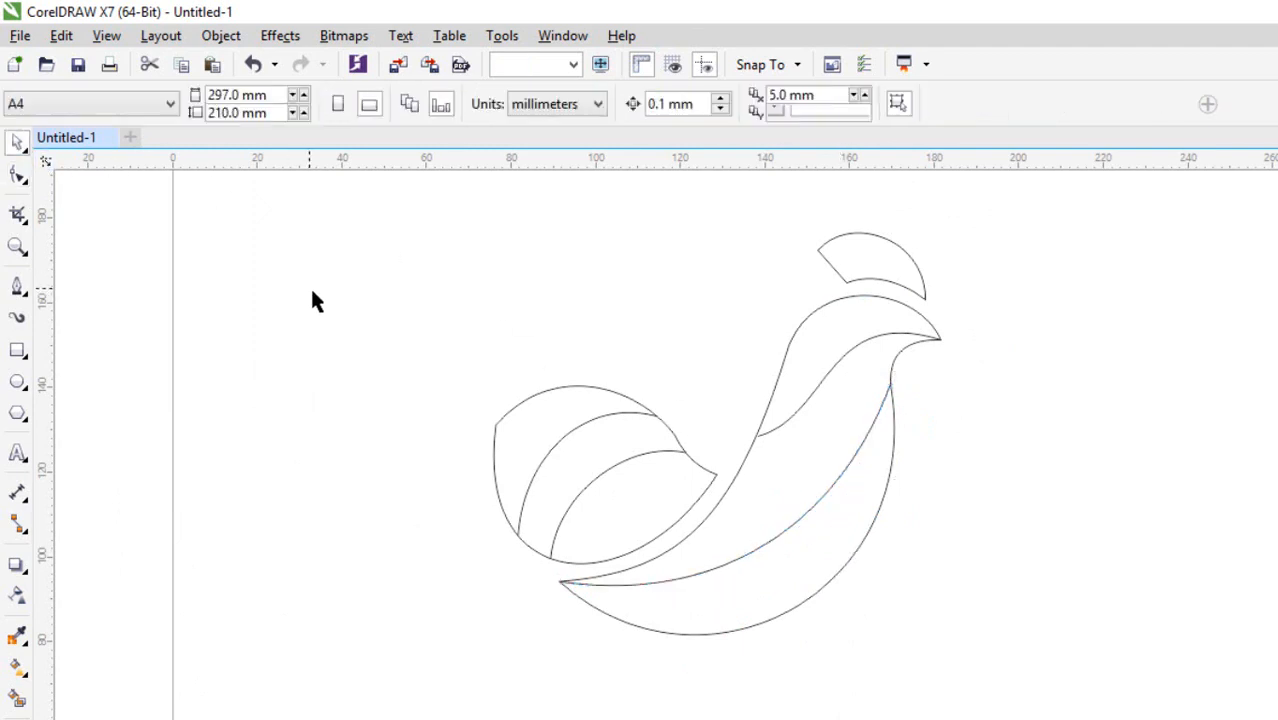
pyautogui.scroll(-1, 314, 297)
pyautogui.scroll(1, 616, 284)
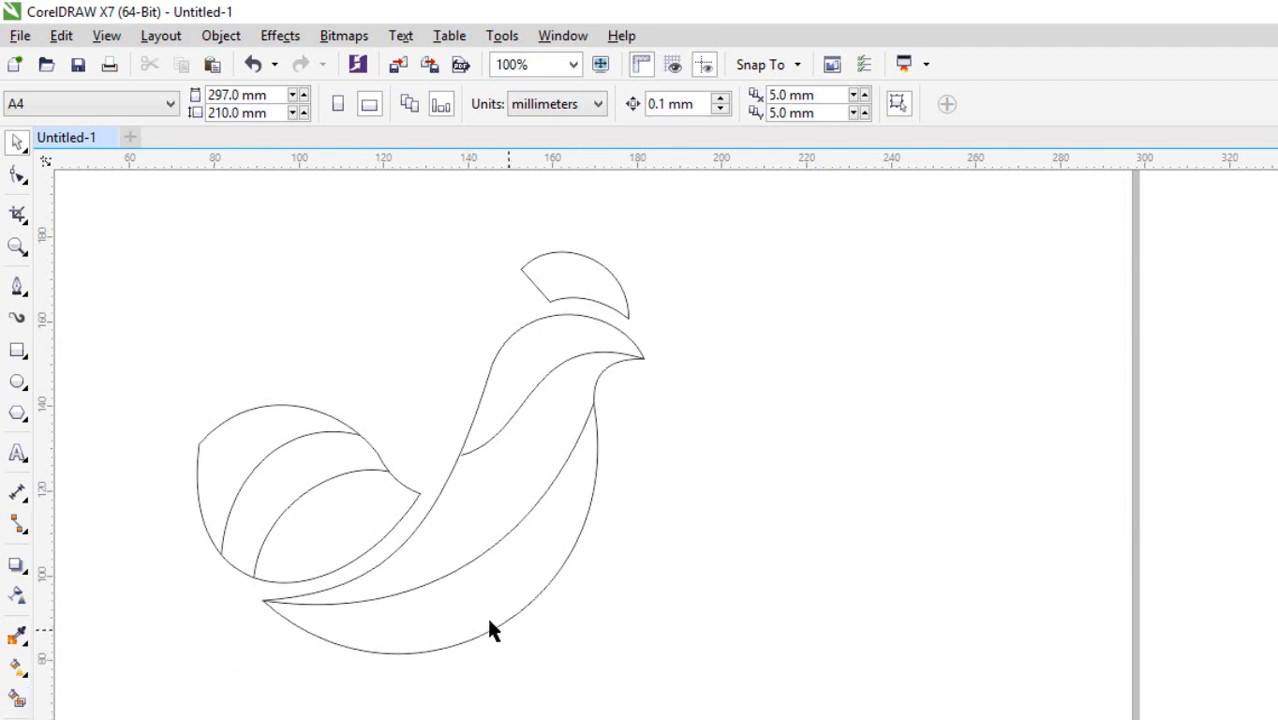
# Step: Smart Fill the lower belly section in slate blue, and undo the fill covering both the middle body and the neck
pyautogui.click(19, 700)
pyautogui.click(494, 604)
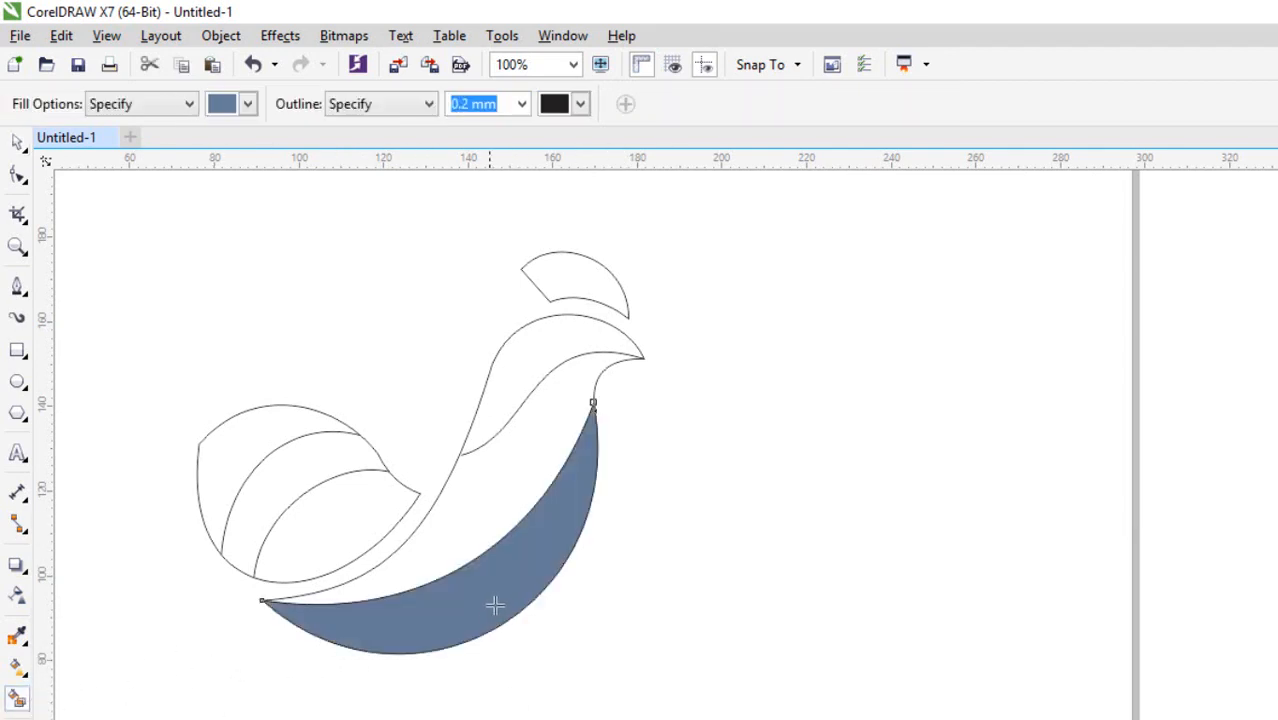
pyautogui.click(523, 487)
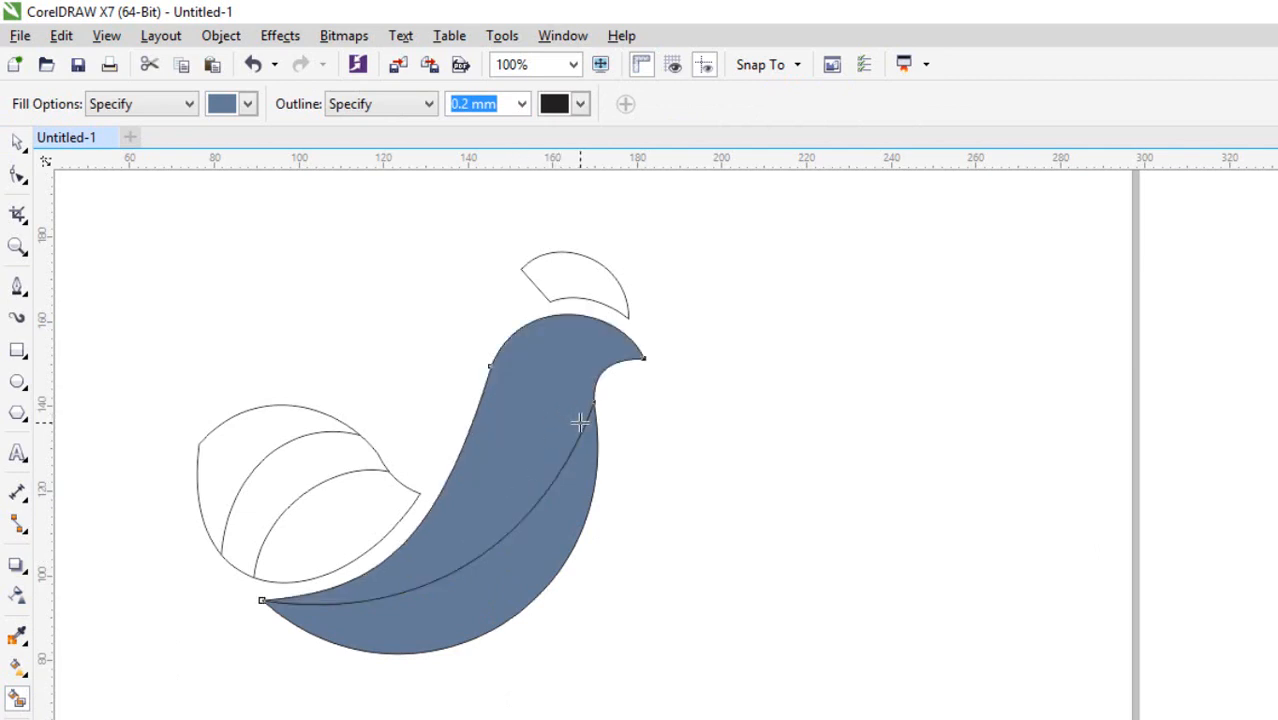
pyautogui.hotkey('ctrl', 'z')
# Step: Smart Fill the three curved tail sections with slate blue
pyautogui.click(363, 543)
pyautogui.click(291, 465)
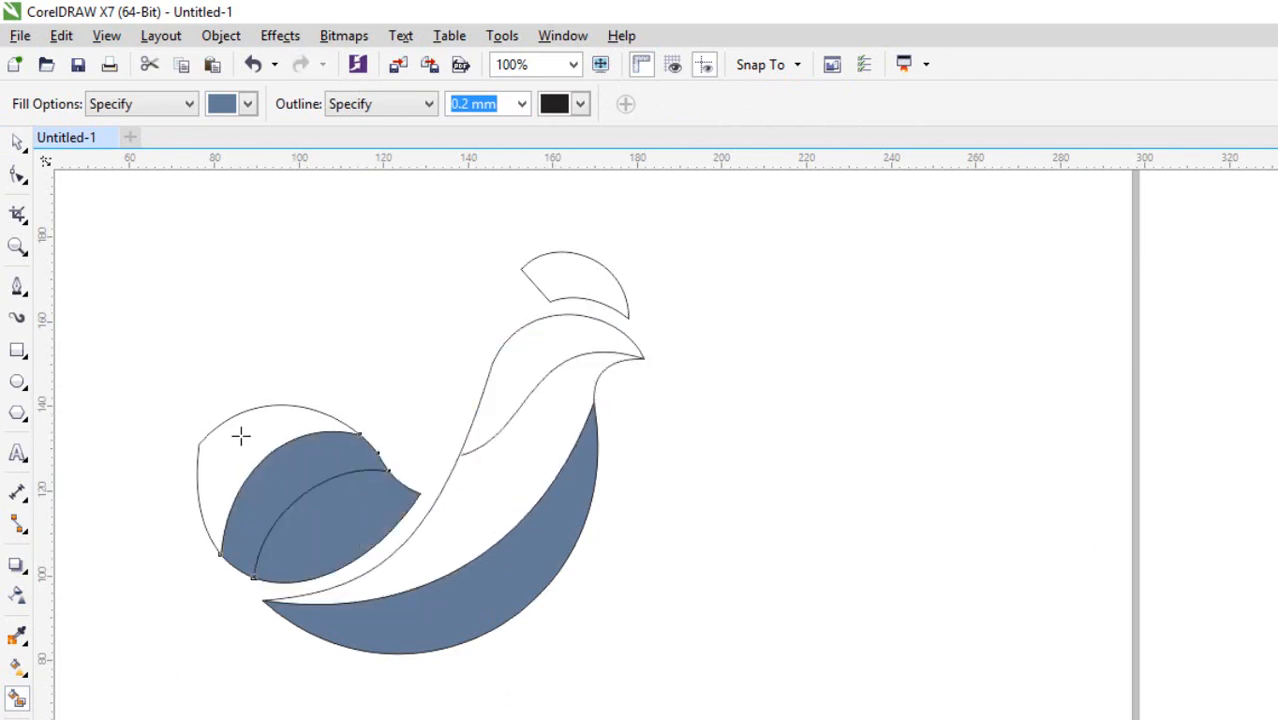
pyautogui.click(240, 435)
pyautogui.click(14, 148)
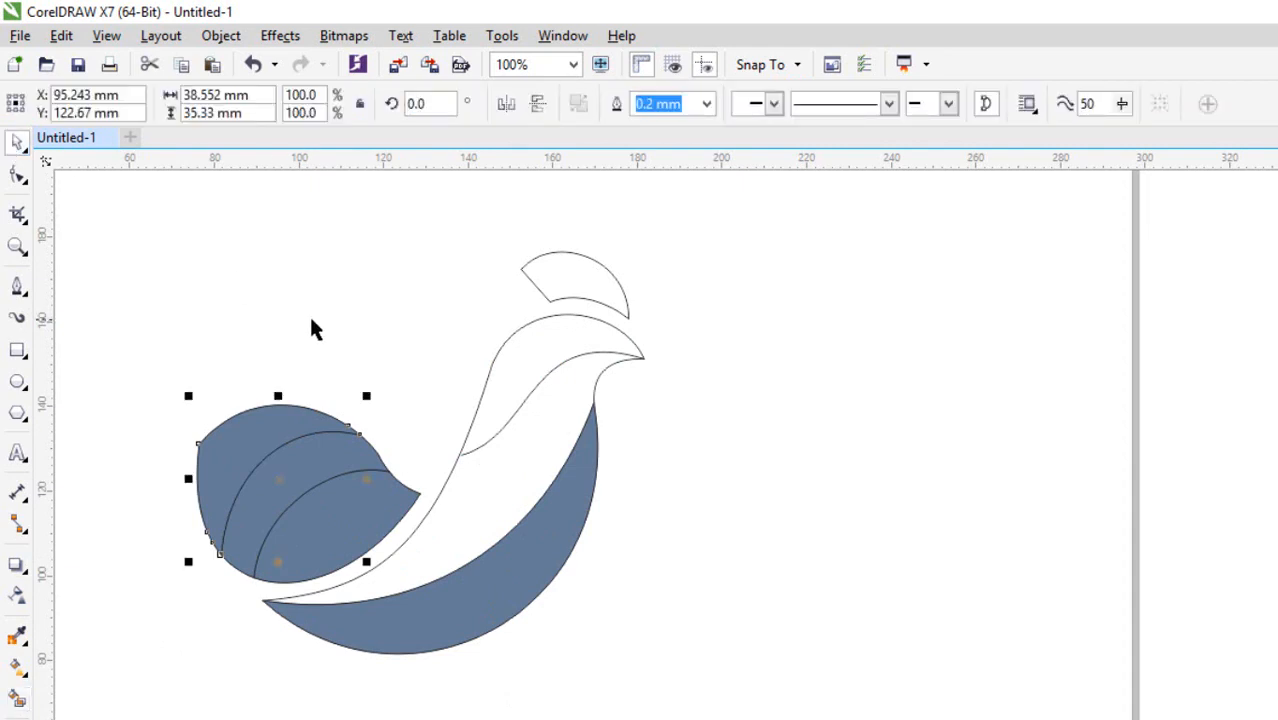
pyautogui.click(314, 328)
# Step: Move the neck curve's lower end onto the back outline to close the gap between them
pyautogui.scroll(1, 579, 419)
pyautogui.click(505, 358)
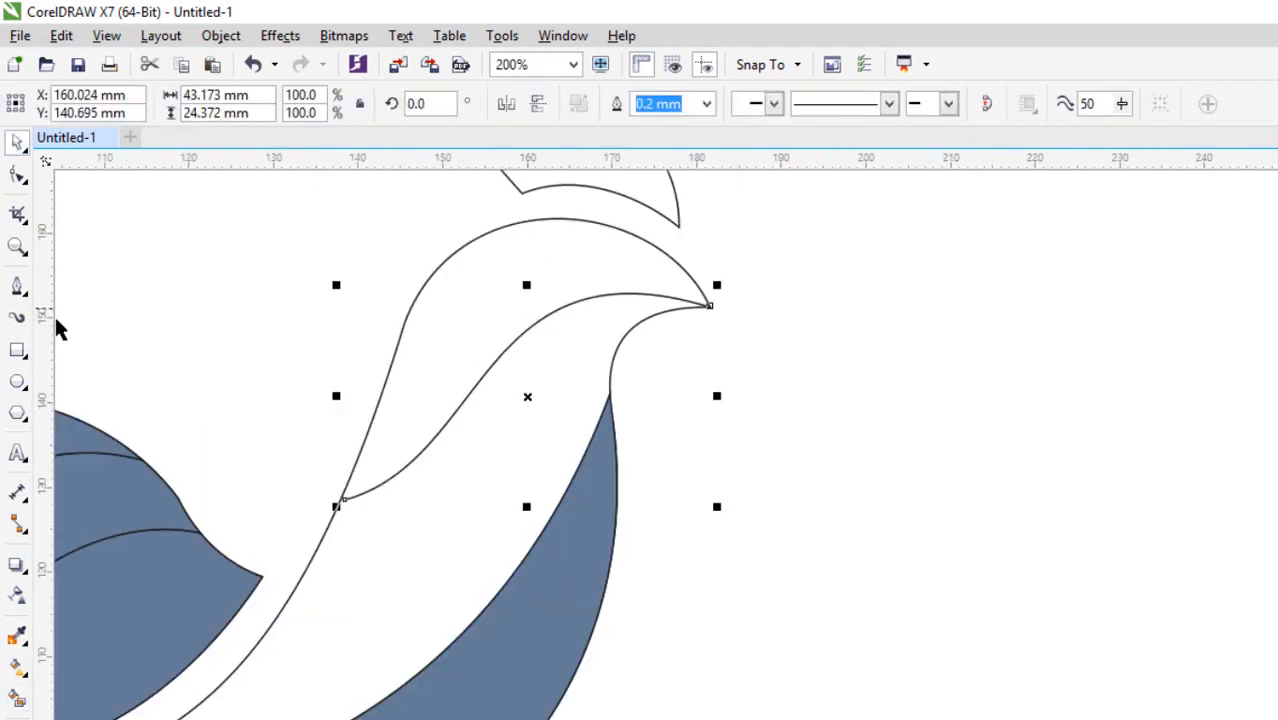
pyautogui.click(17, 175)
pyautogui.scroll(1, 648, 285)
pyautogui.scroll(-2, 500, 440)
pyautogui.scroll(3, 418, 485)
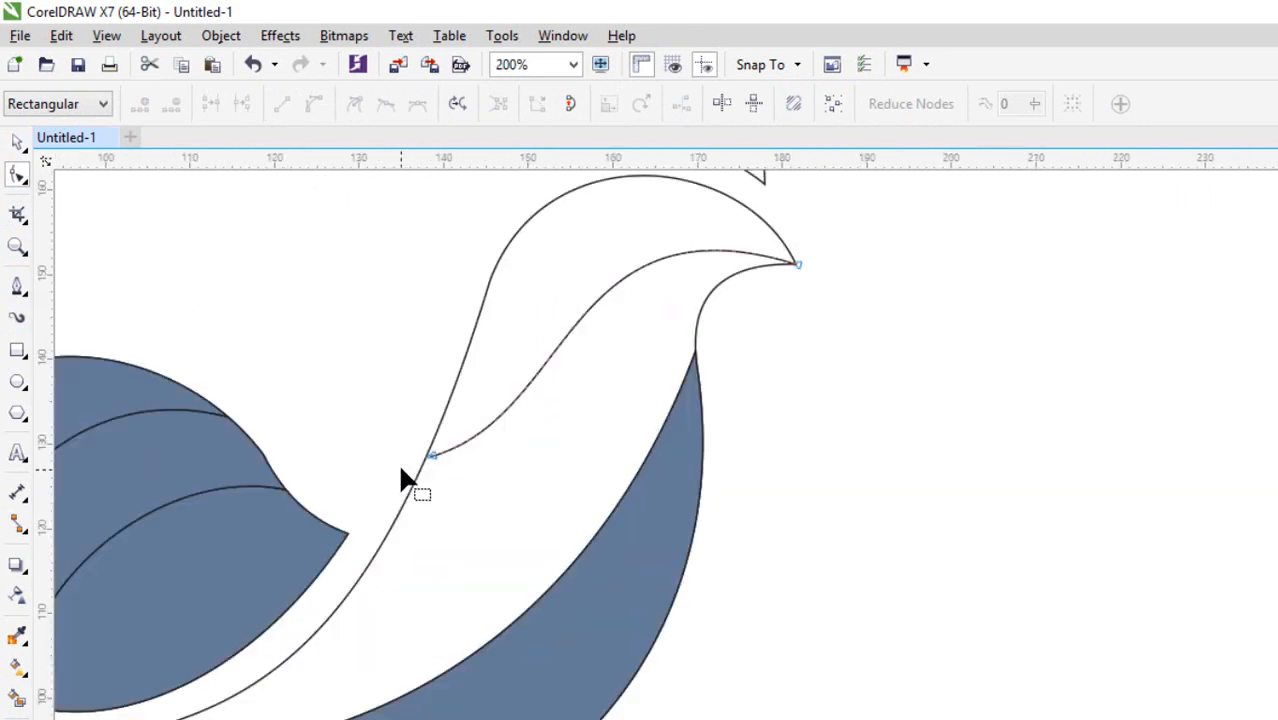
pyautogui.scroll(1, 520, 428)
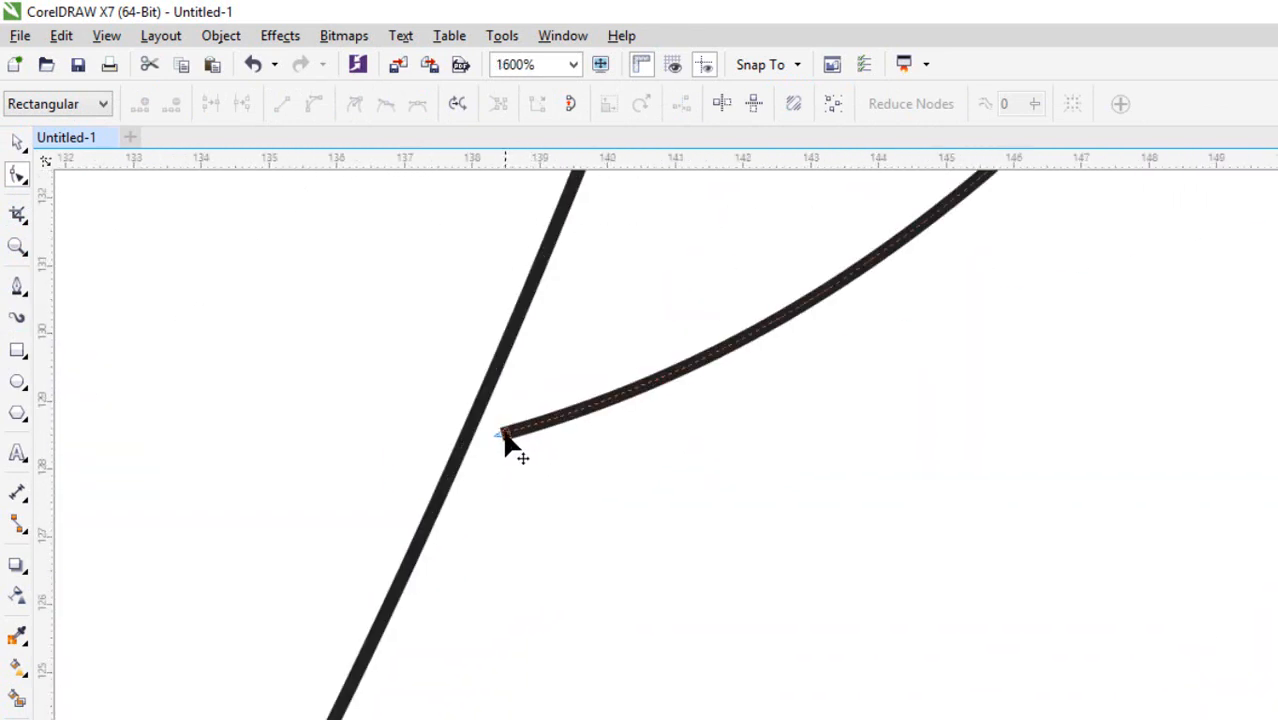
pyautogui.moveTo(505, 430); pyautogui.dragTo(467, 432)
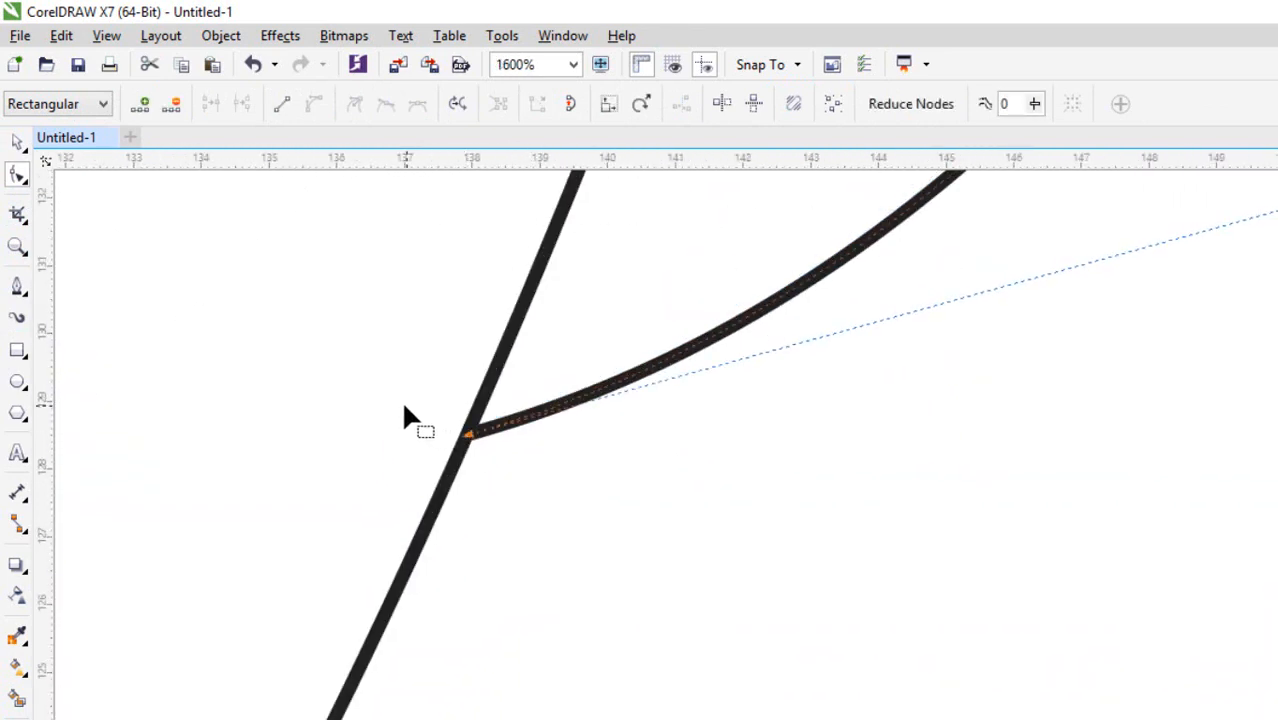
pyautogui.scroll(-5, 400, 414)
pyautogui.scroll(1, 414, 330)
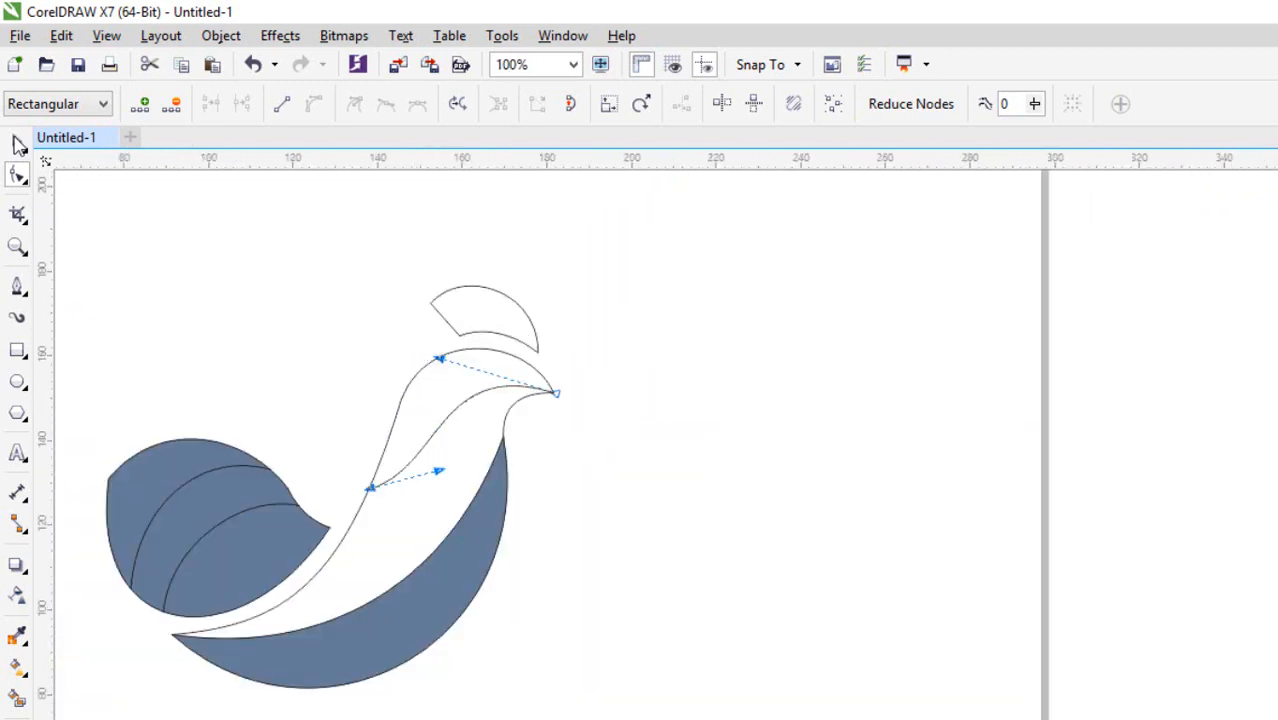
pyautogui.click(17, 142)
pyautogui.click(194, 216)
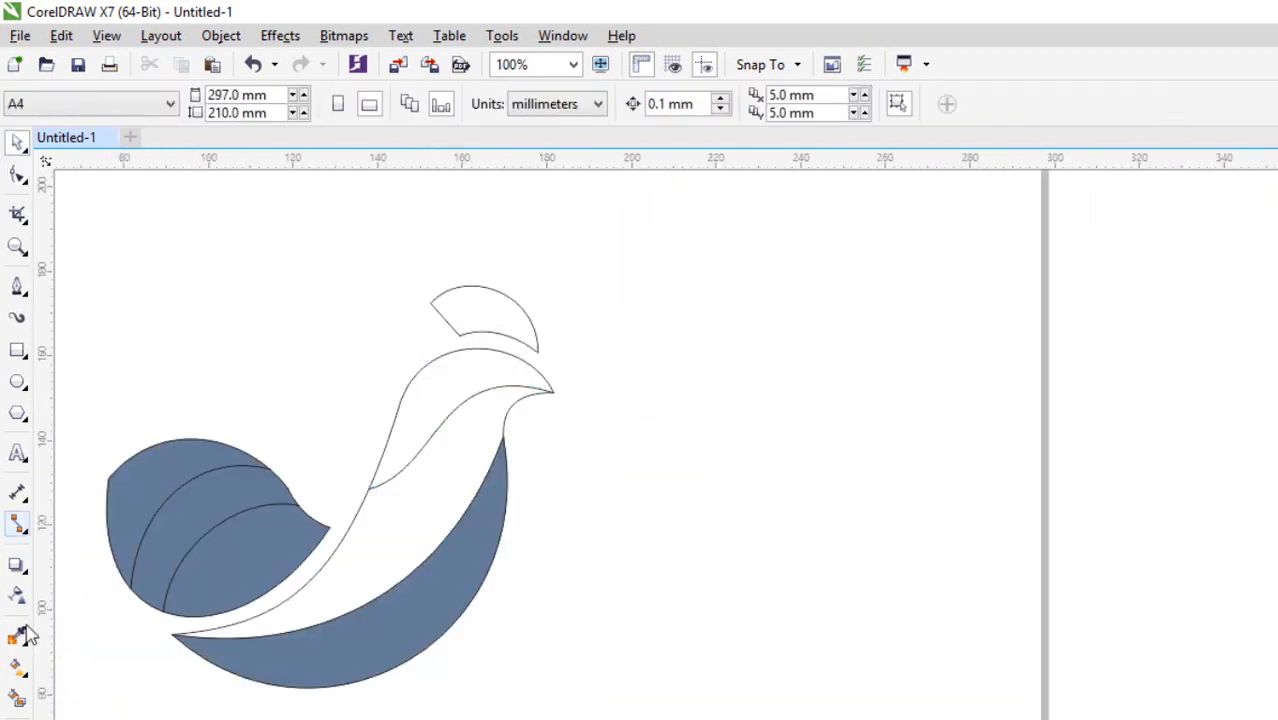
# Step: Smart Fill the head and neck section, the middle body section and the comb with slate blue
pyautogui.click(18, 698)
pyautogui.click(455, 440)
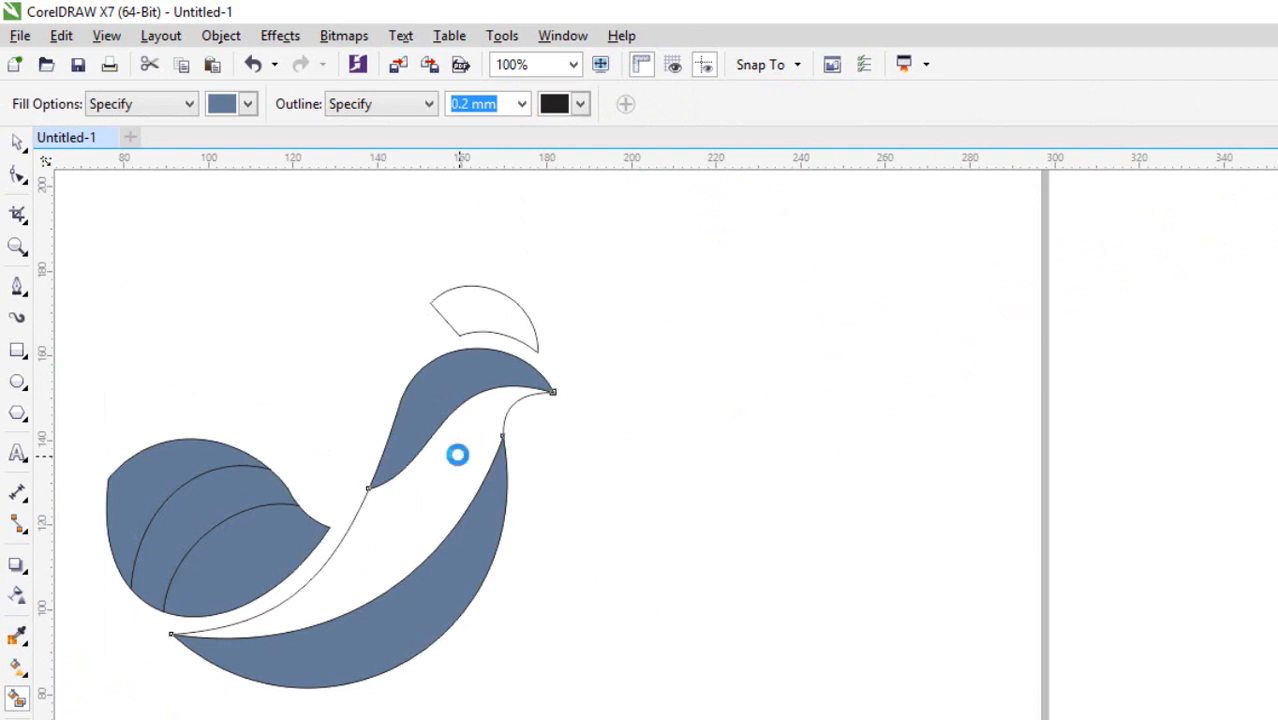
pyautogui.click(490, 303)
pyautogui.click(17, 142)
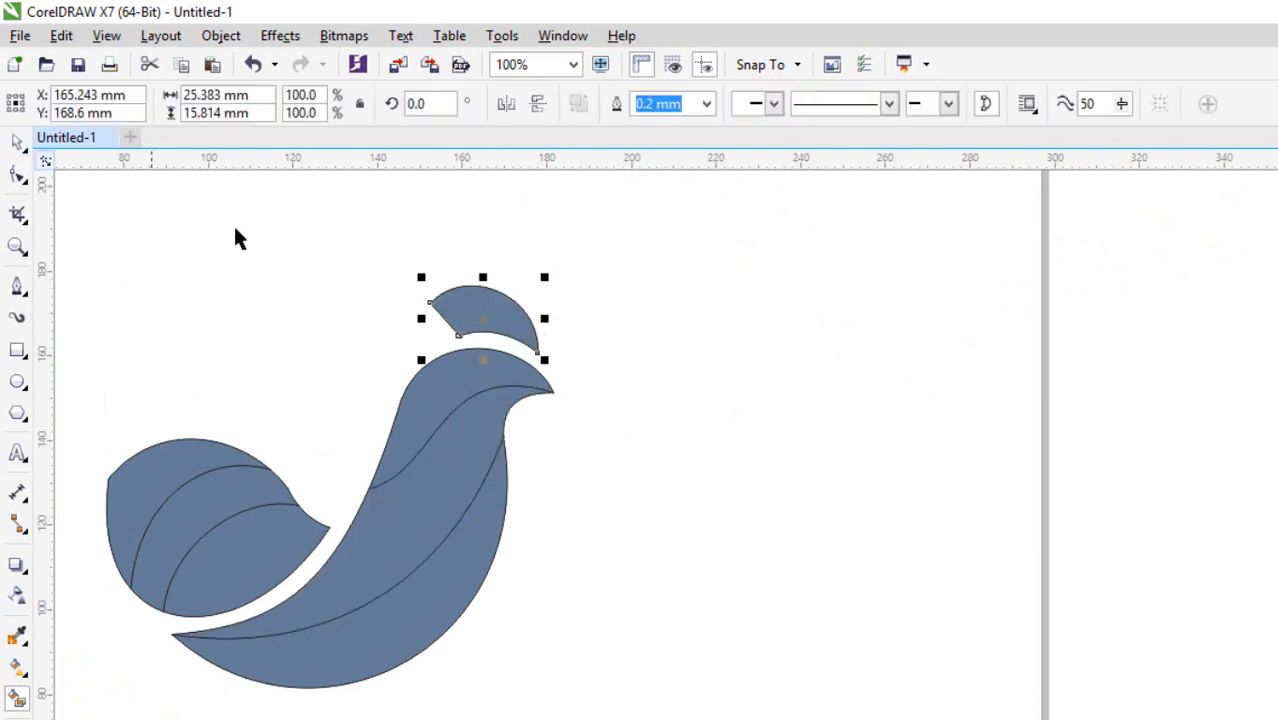
pyautogui.click(270, 250)
pyautogui.scroll(-2, 308, 258)
pyautogui.scroll(2, 221, 286)
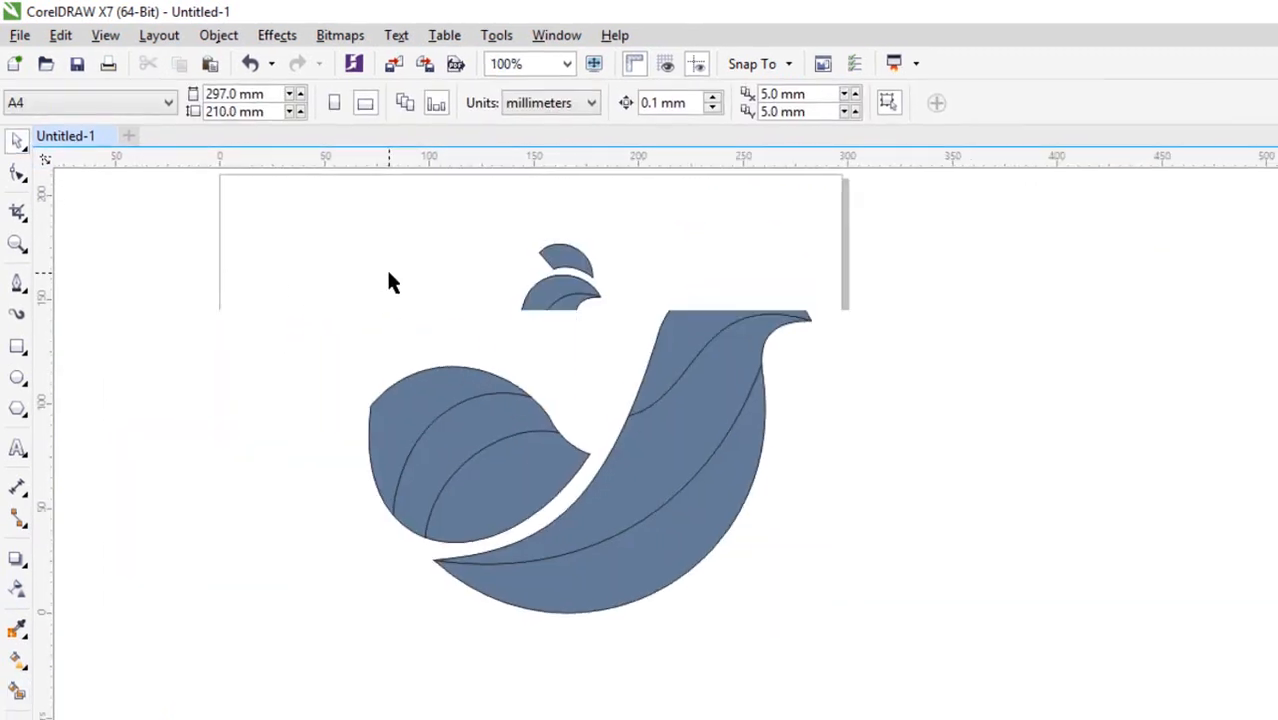
pyautogui.scroll(1, 568, 248)
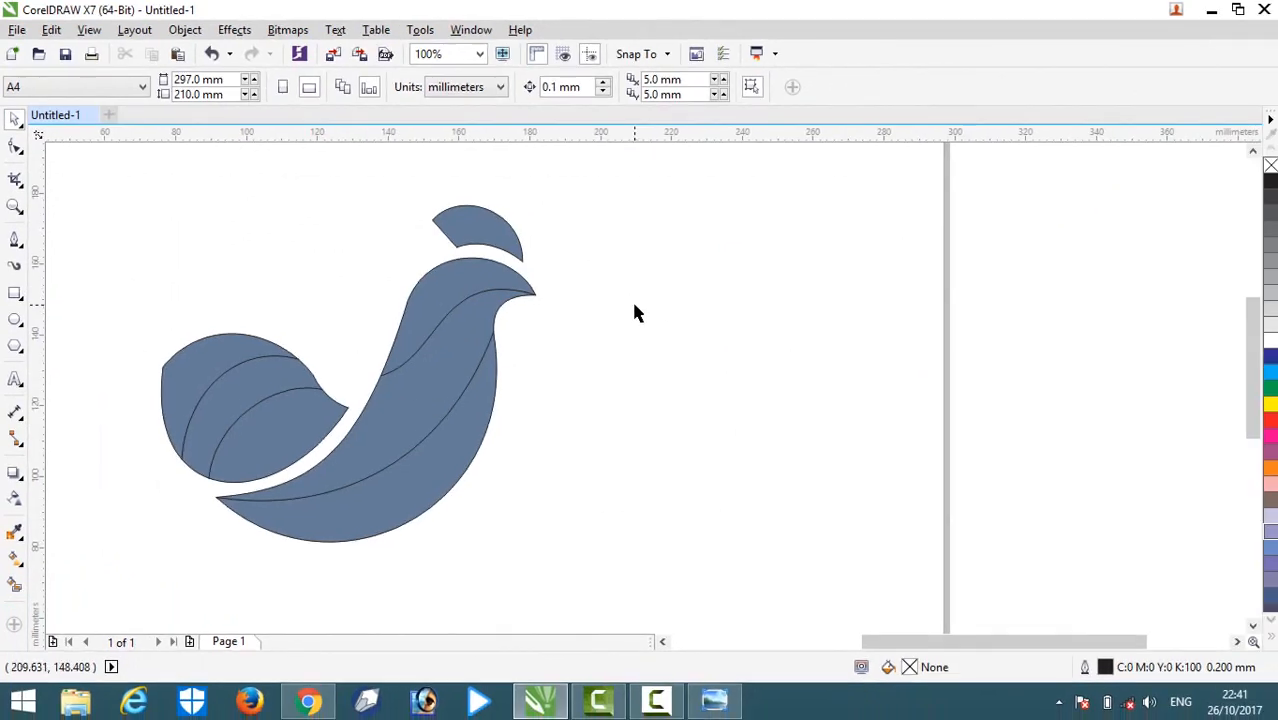
# Step: Fill the comb with orange
pyautogui.click(476, 238)
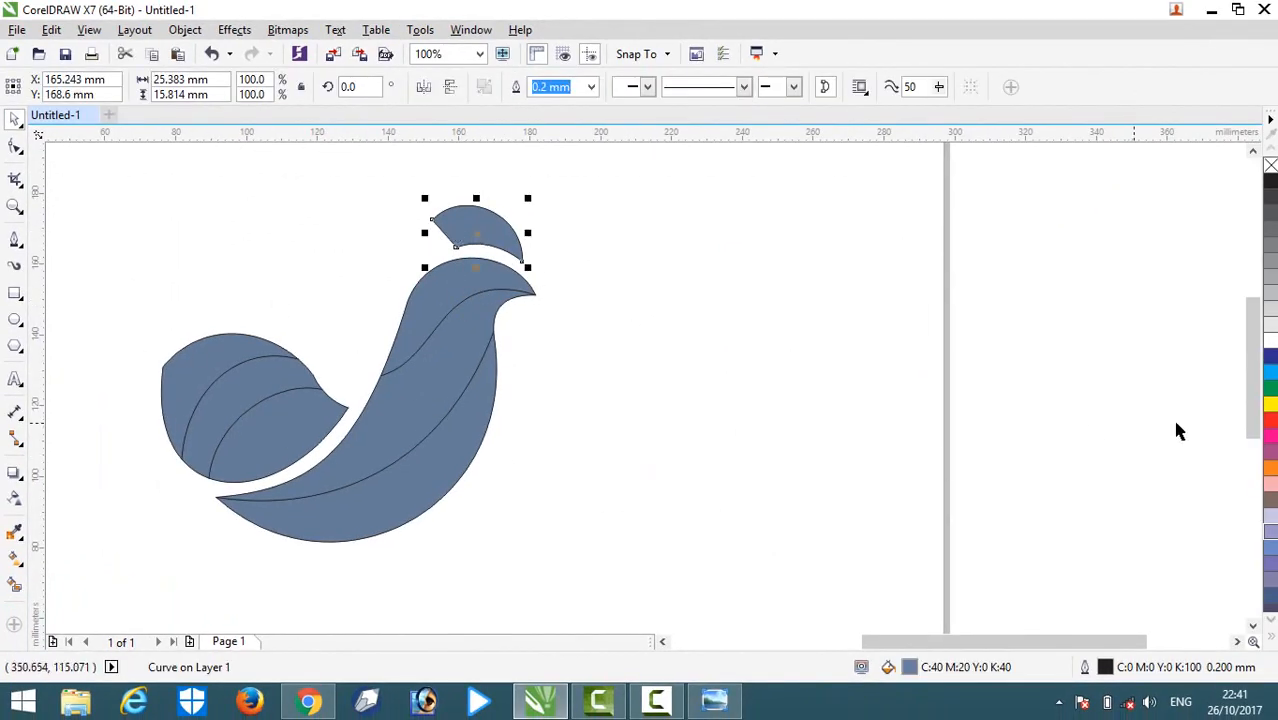
pyautogui.click(1271, 468)
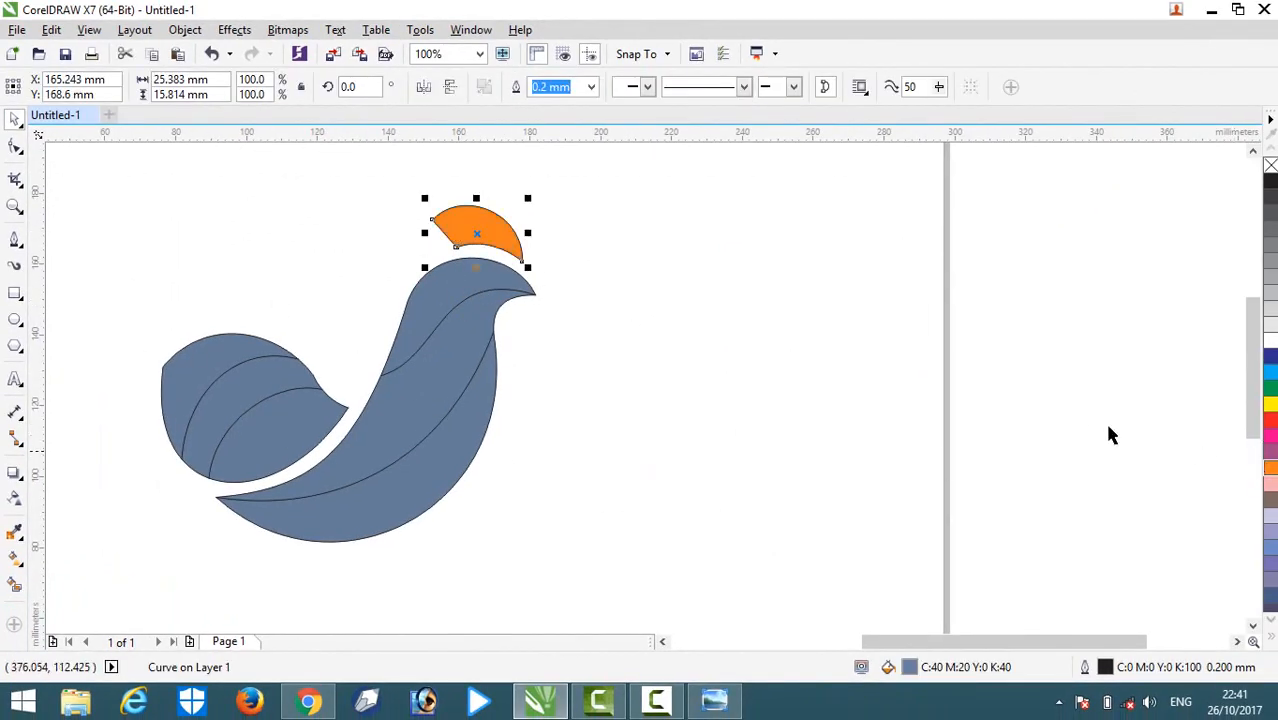
pyautogui.click(618, 291)
# Step: Fill the head and neck section with white, after trying 20% black
pyautogui.click(450, 295)
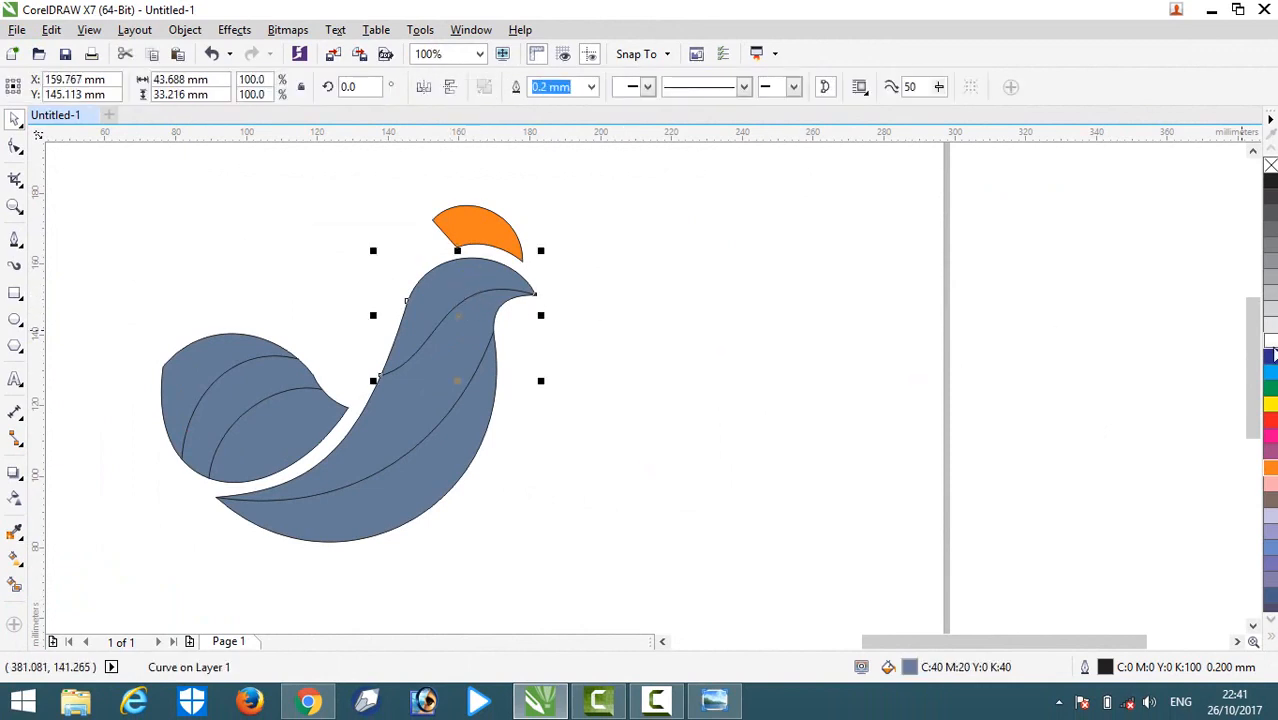
pyautogui.click(1270, 322)
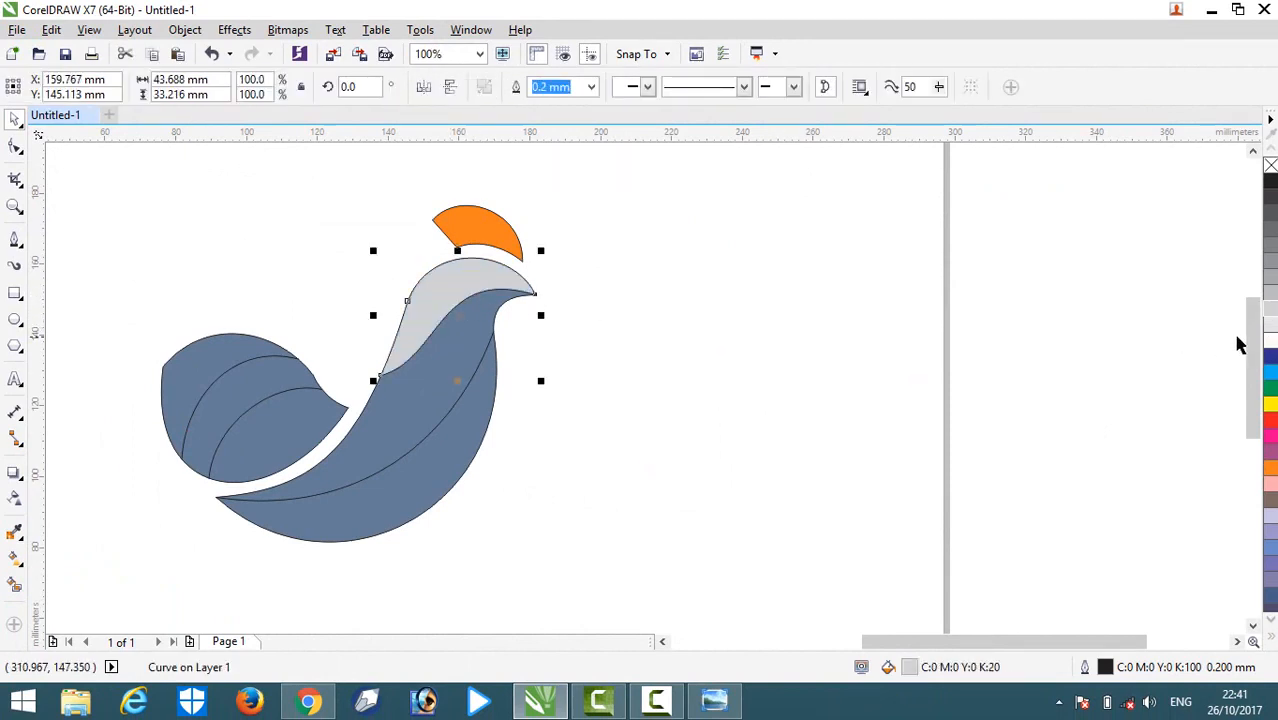
pyautogui.click(1271, 340)
pyautogui.click(579, 296)
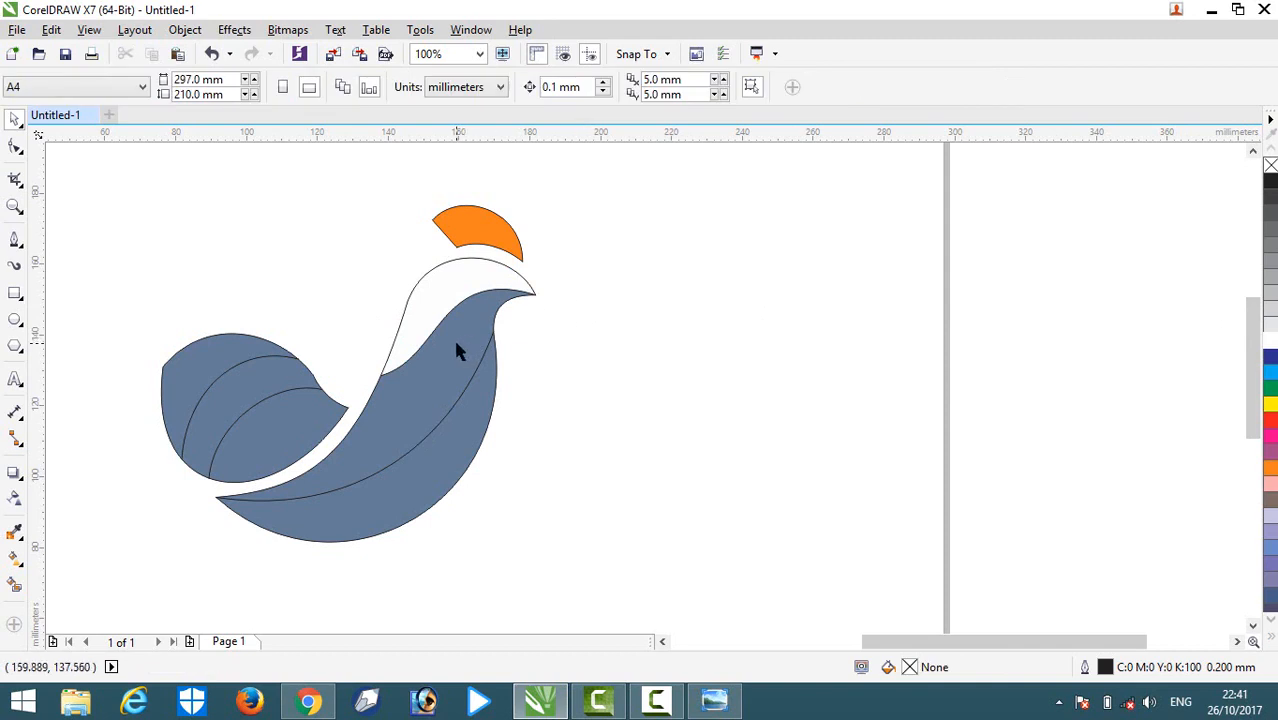
# Step: Apply a linear fountain fill to the middle body section, running diagonally between the tail side and the chest
pyautogui.click(455, 343)
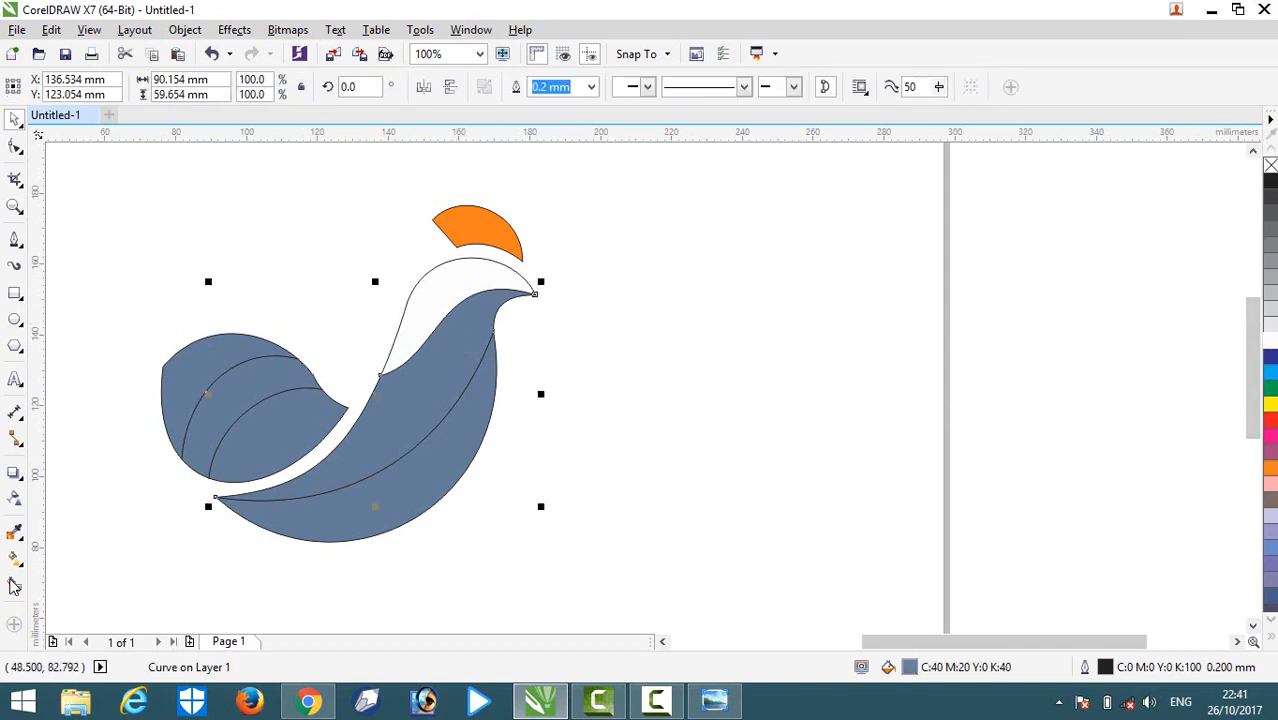
pyautogui.click(641, 394)
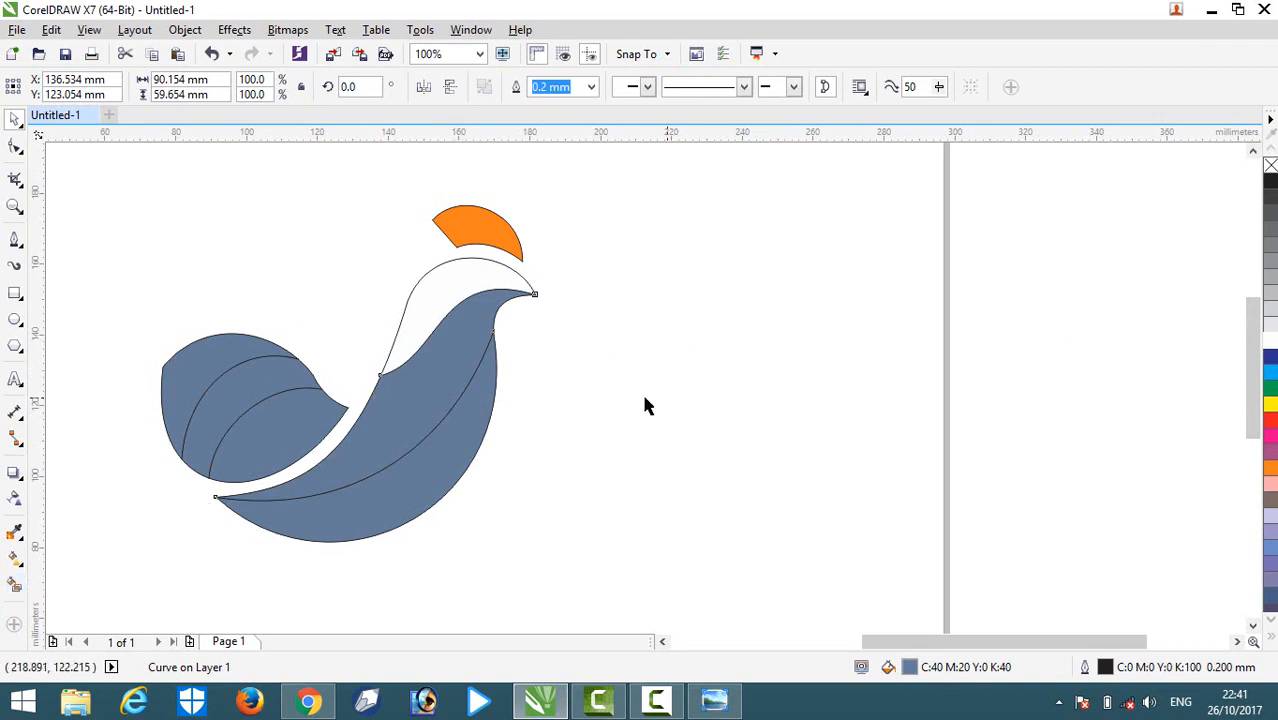
pyautogui.click(428, 390)
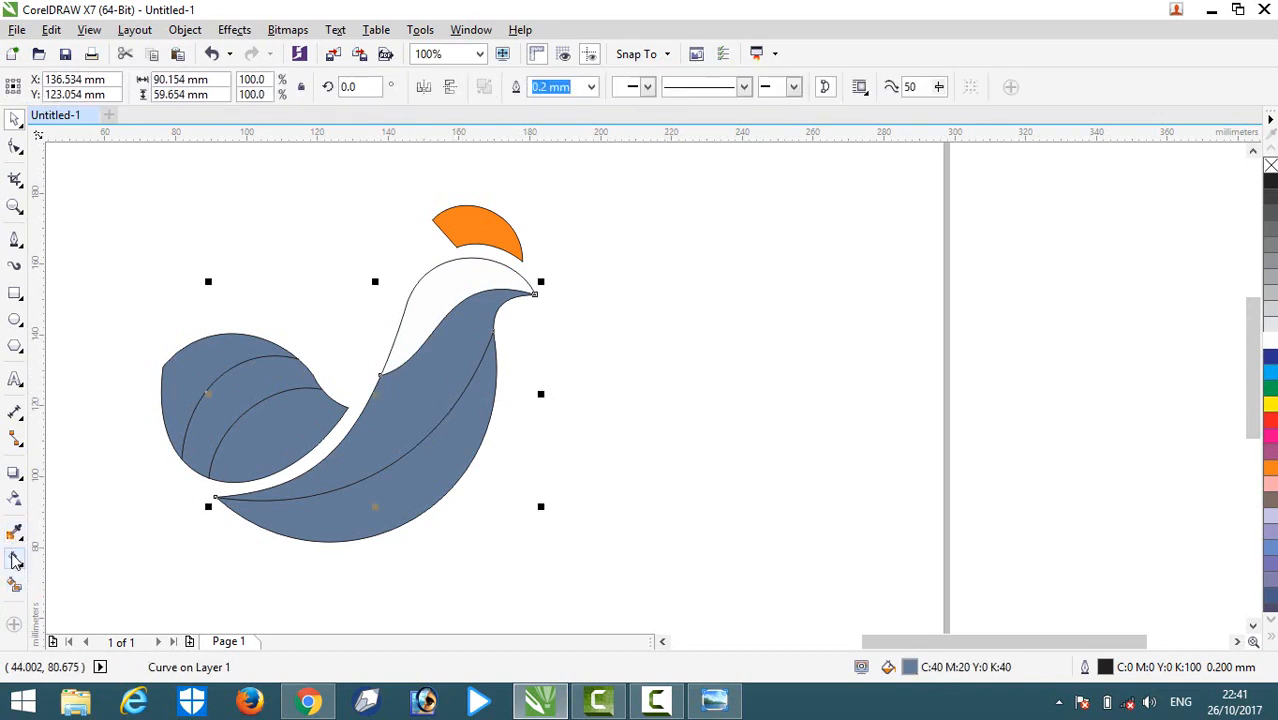
pyautogui.click(15, 560)
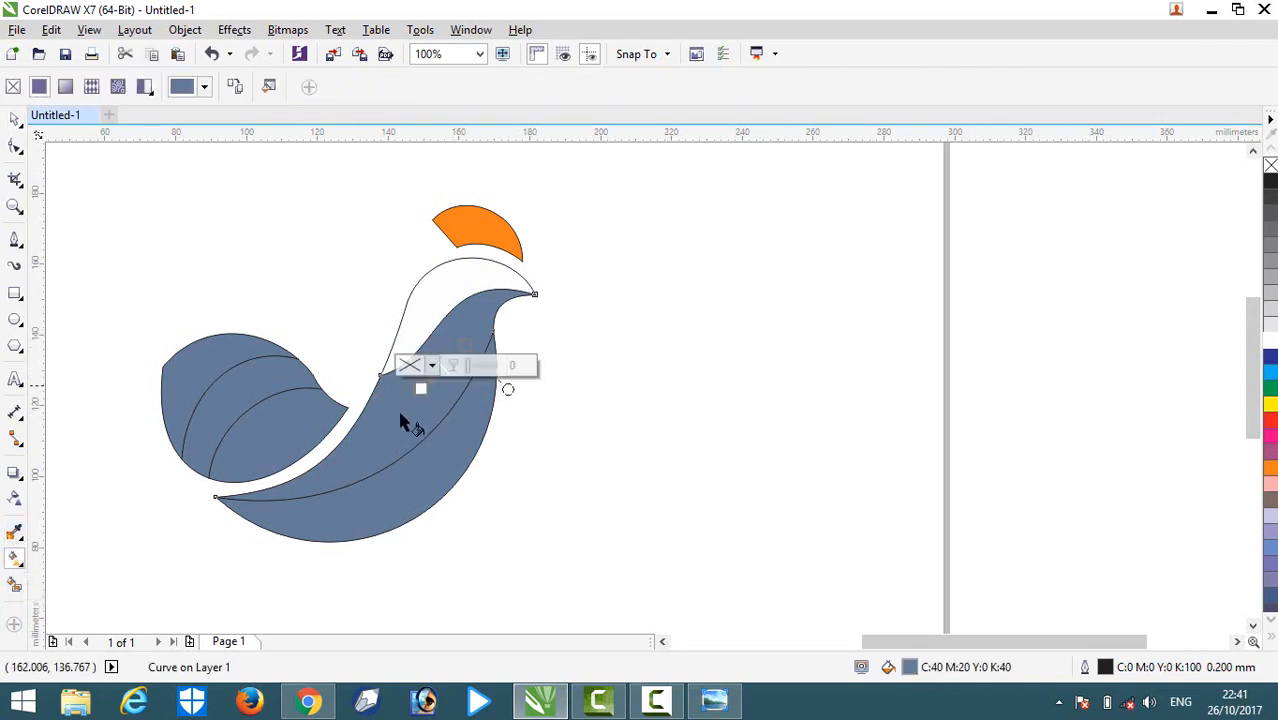
pyautogui.moveTo(328, 437); pyautogui.dragTo(470, 368)
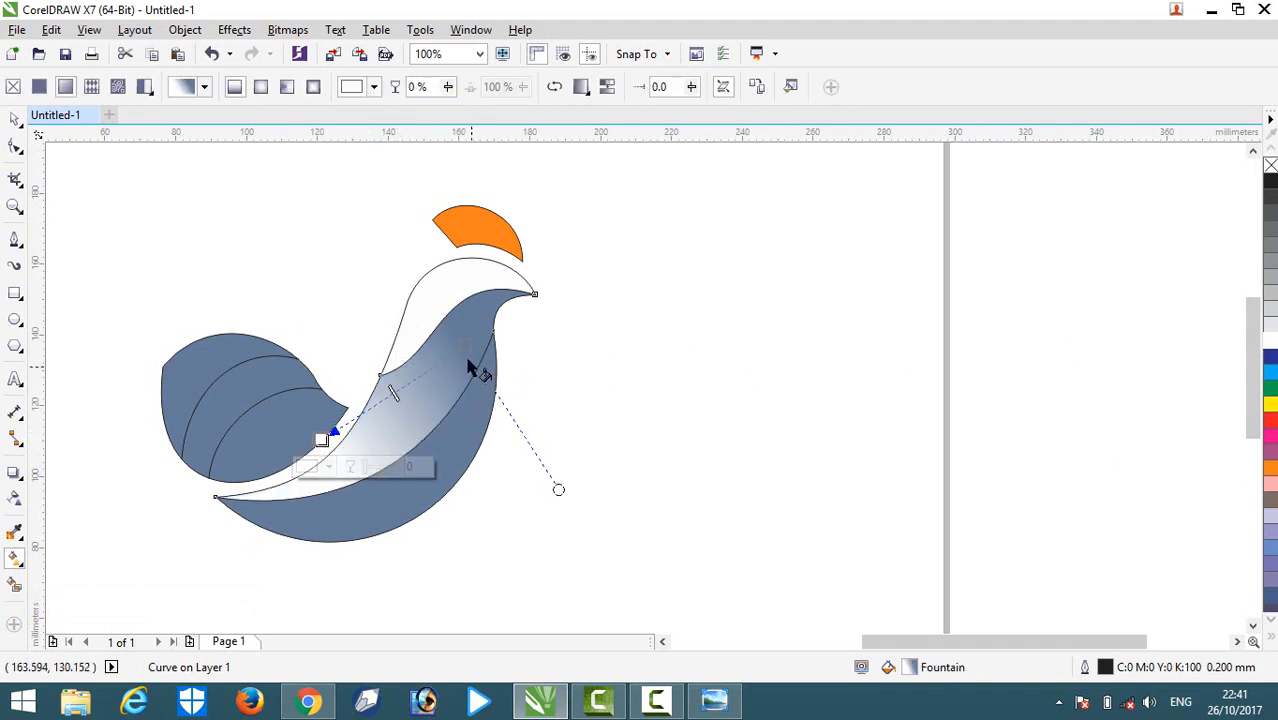
# Step: Set the gradient's chest-end colour to orange-red, CMYK 0, 91, 100, 0
pyautogui.click(473, 374)
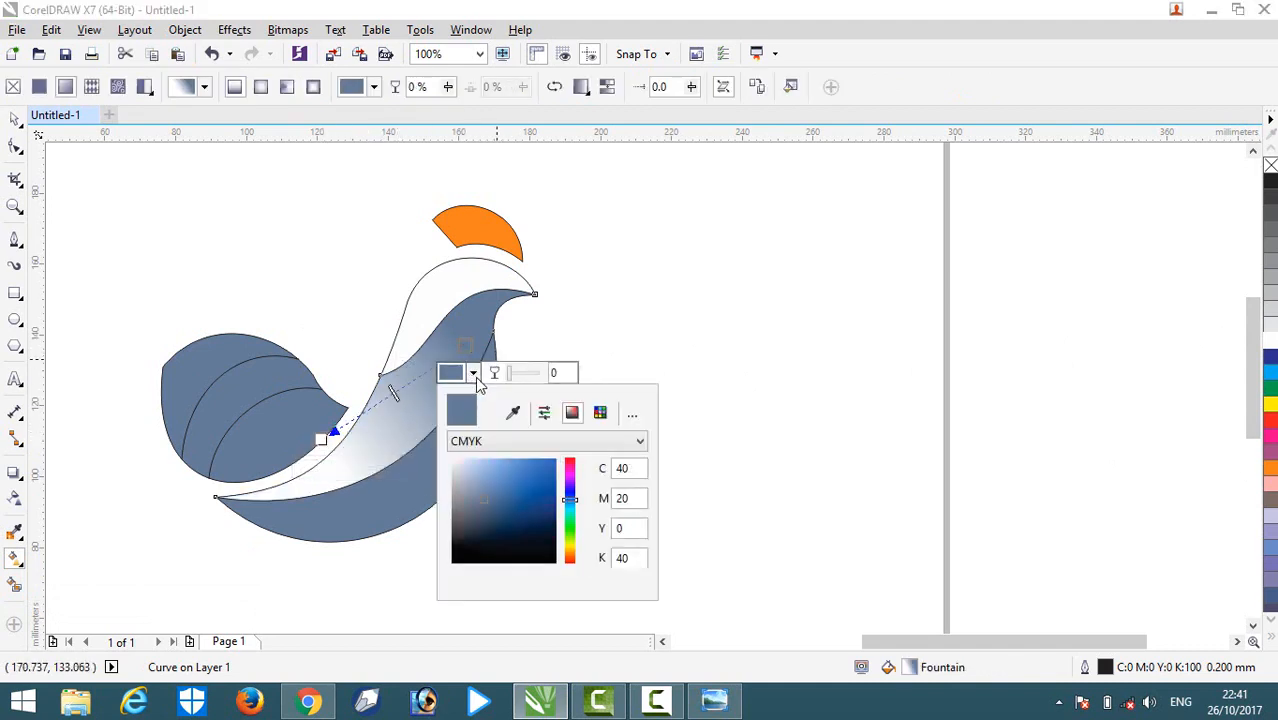
pyautogui.click(600, 413)
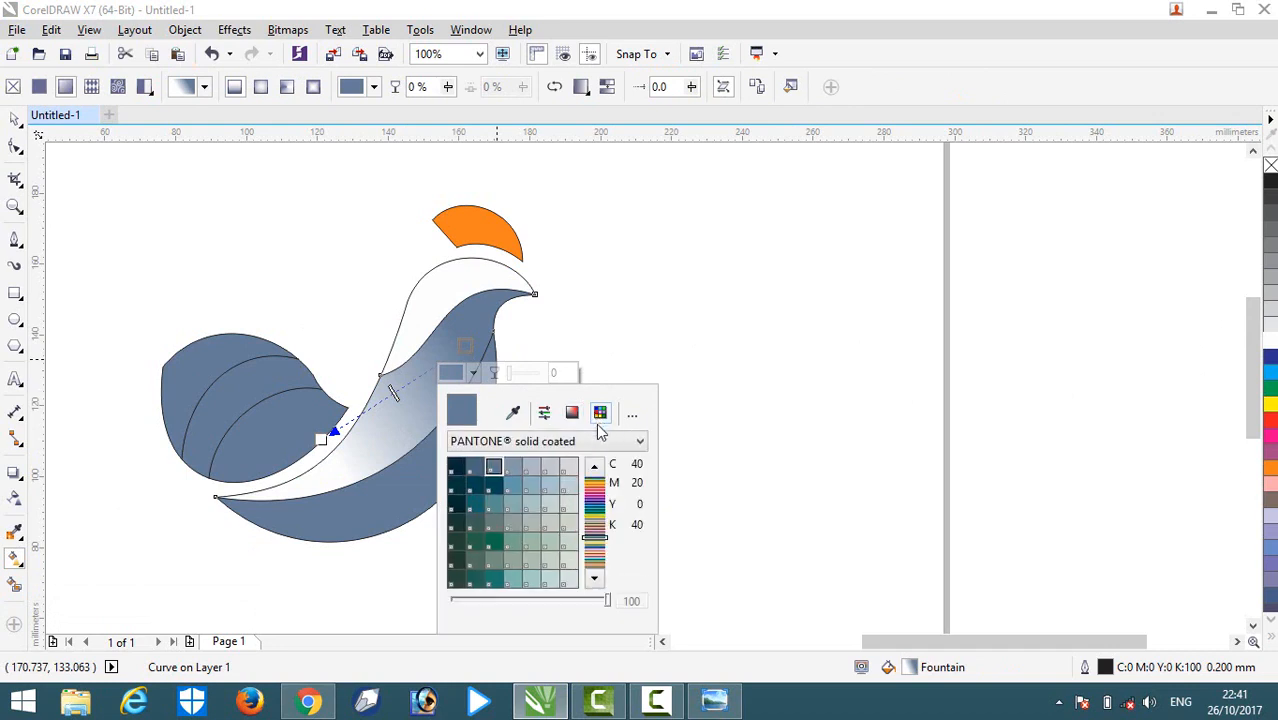
pyautogui.moveTo(598, 516); pyautogui.dragTo(598, 497)
pyautogui.click(494, 467)
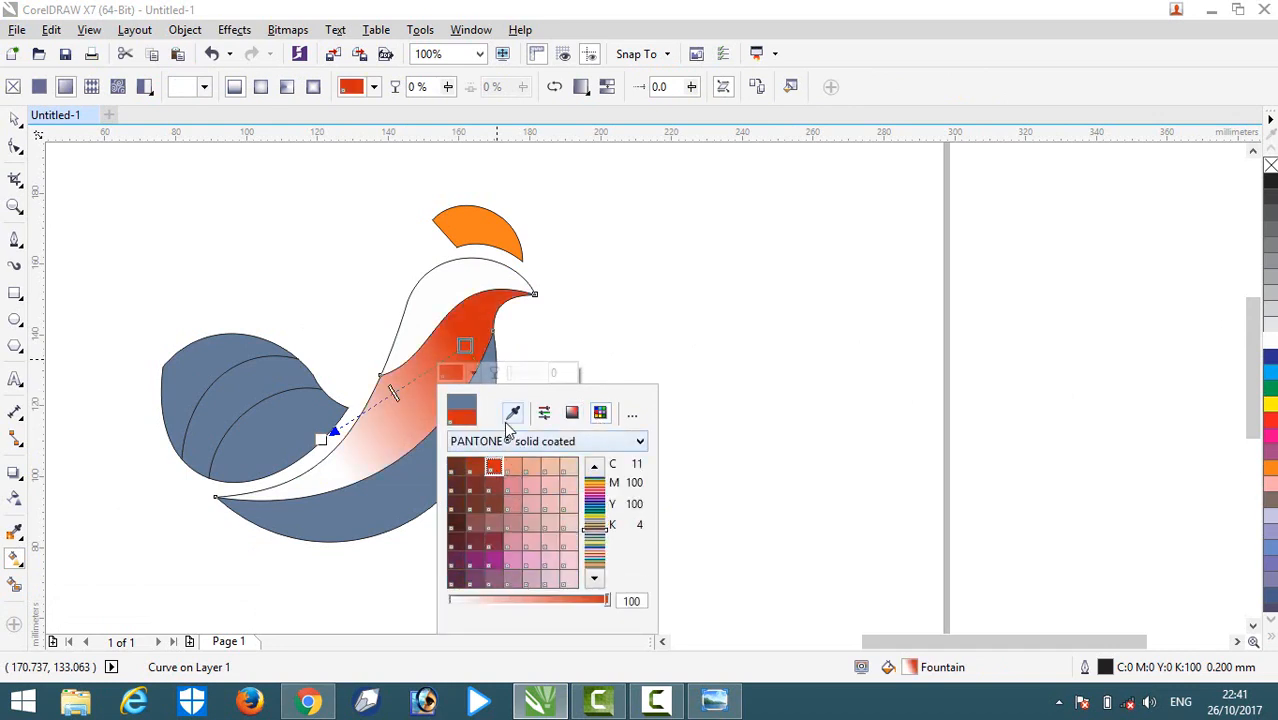
pyautogui.click(568, 414)
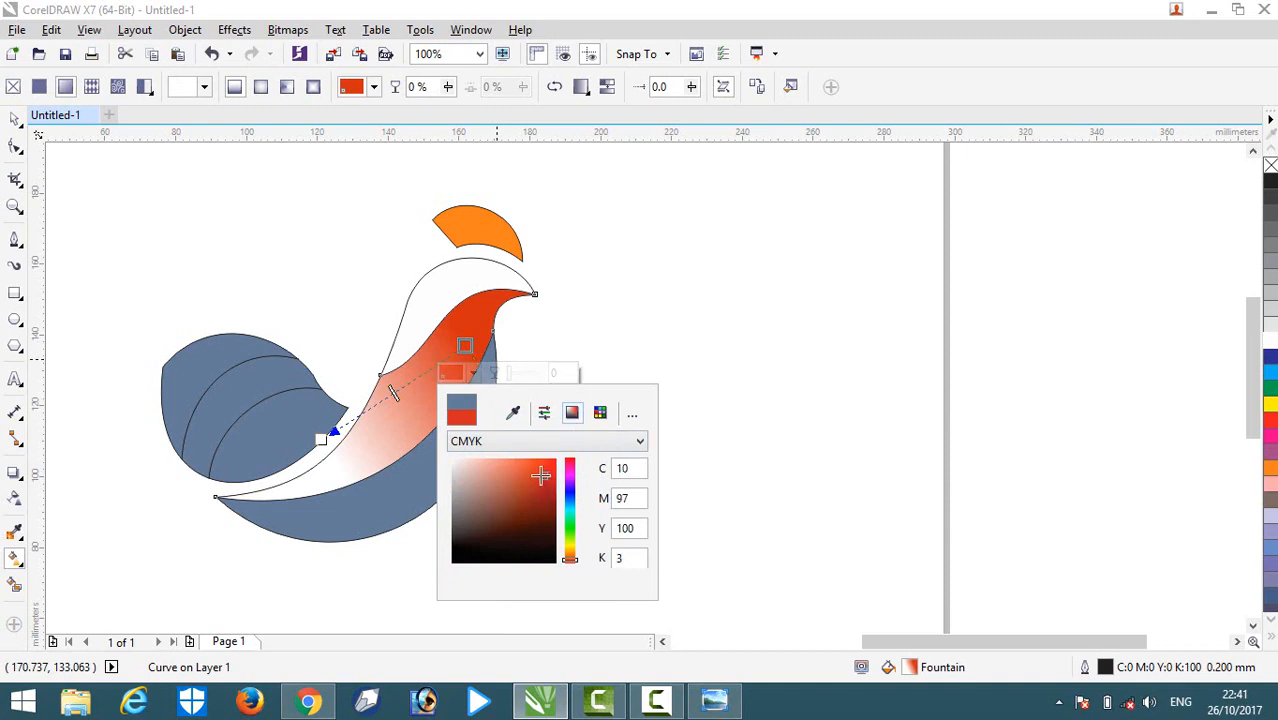
pyautogui.moveTo(541, 476)
pyautogui.mouseDown()
pyautogui.moveTo(522, 490)
pyautogui.moveTo(537, 465)
pyautogui.mouseUp()
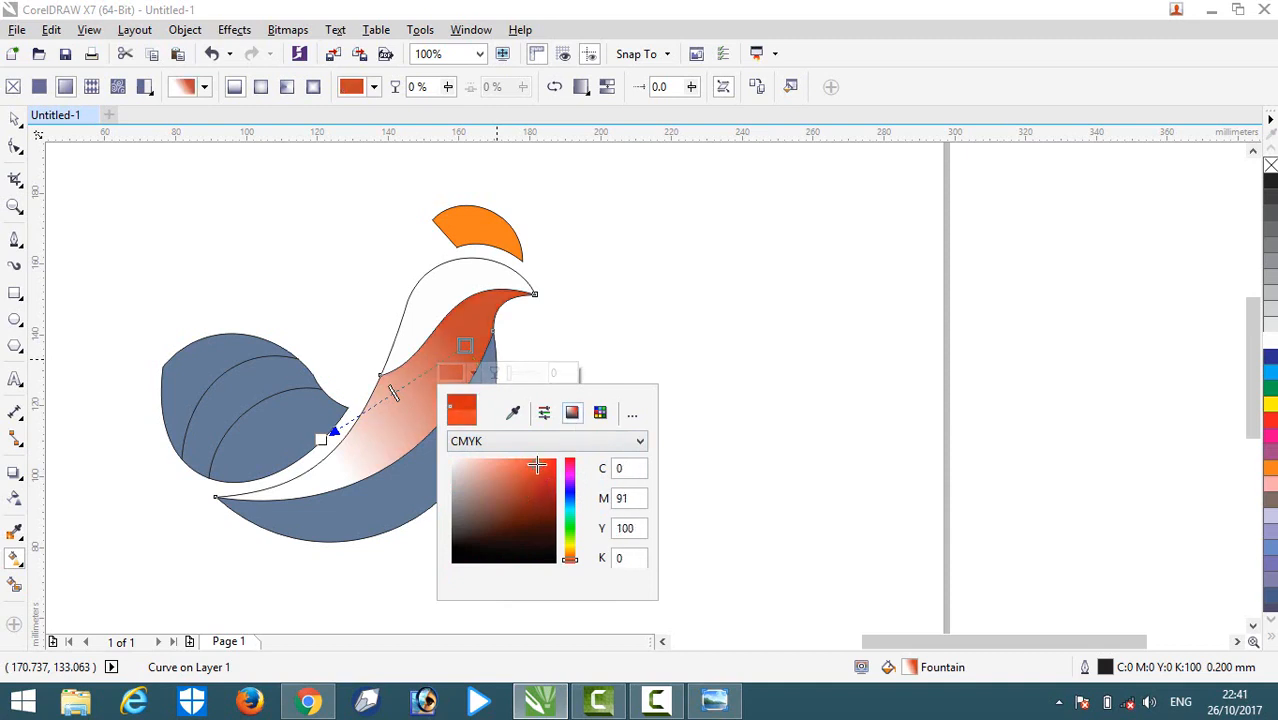
# Step: Set the gradient's tail-side colour to the orange sampled from the comb, and move that end slightly farther out
pyautogui.click(320, 440)
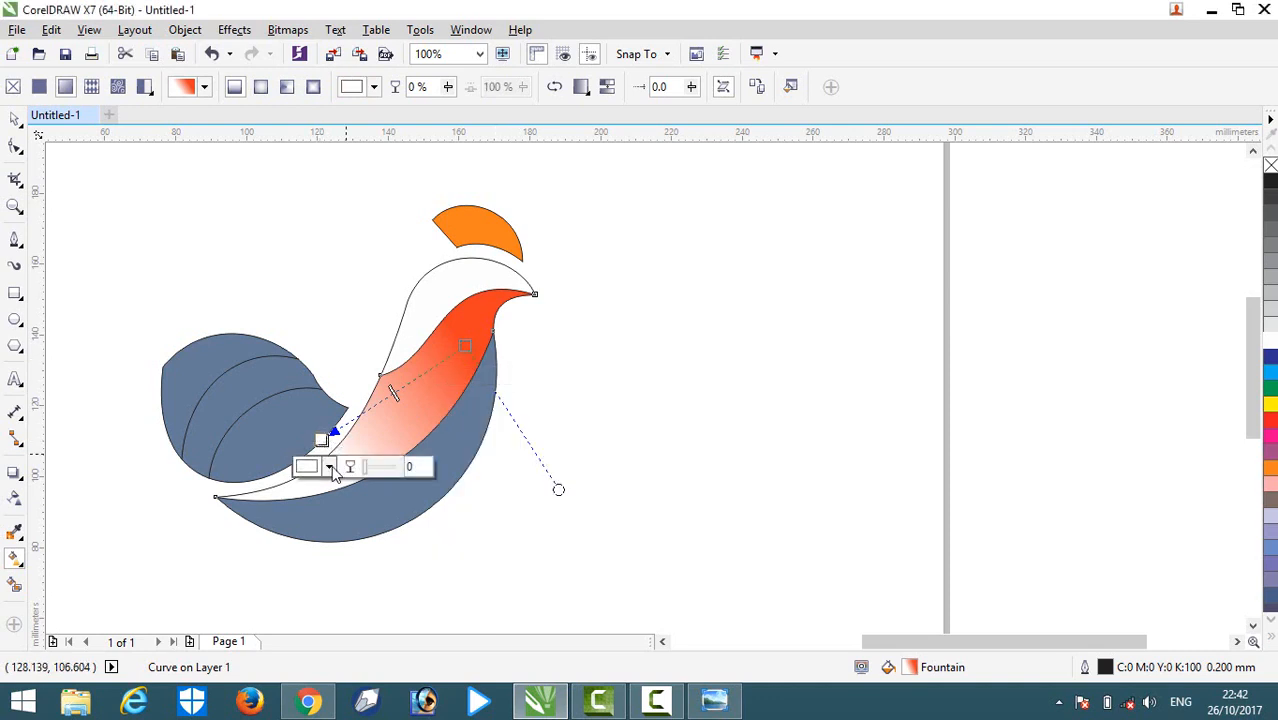
pyautogui.click(325, 467)
pyautogui.click(368, 269)
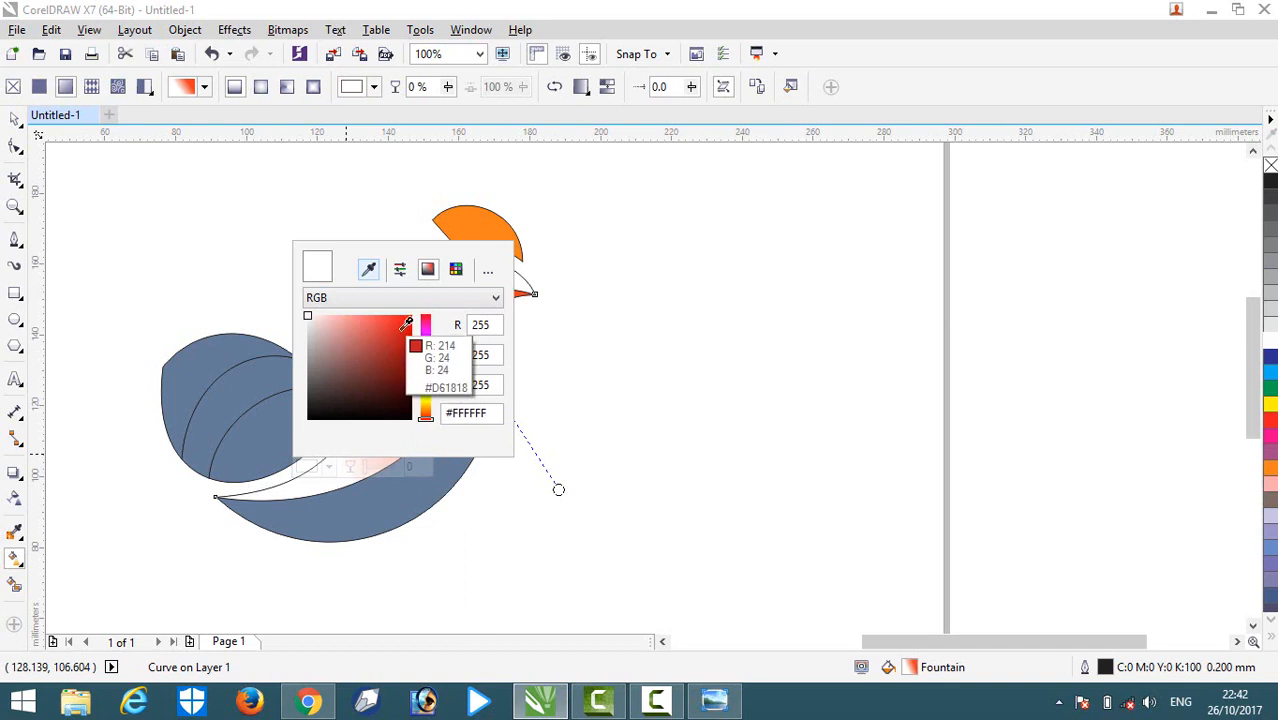
pyautogui.click(510, 221)
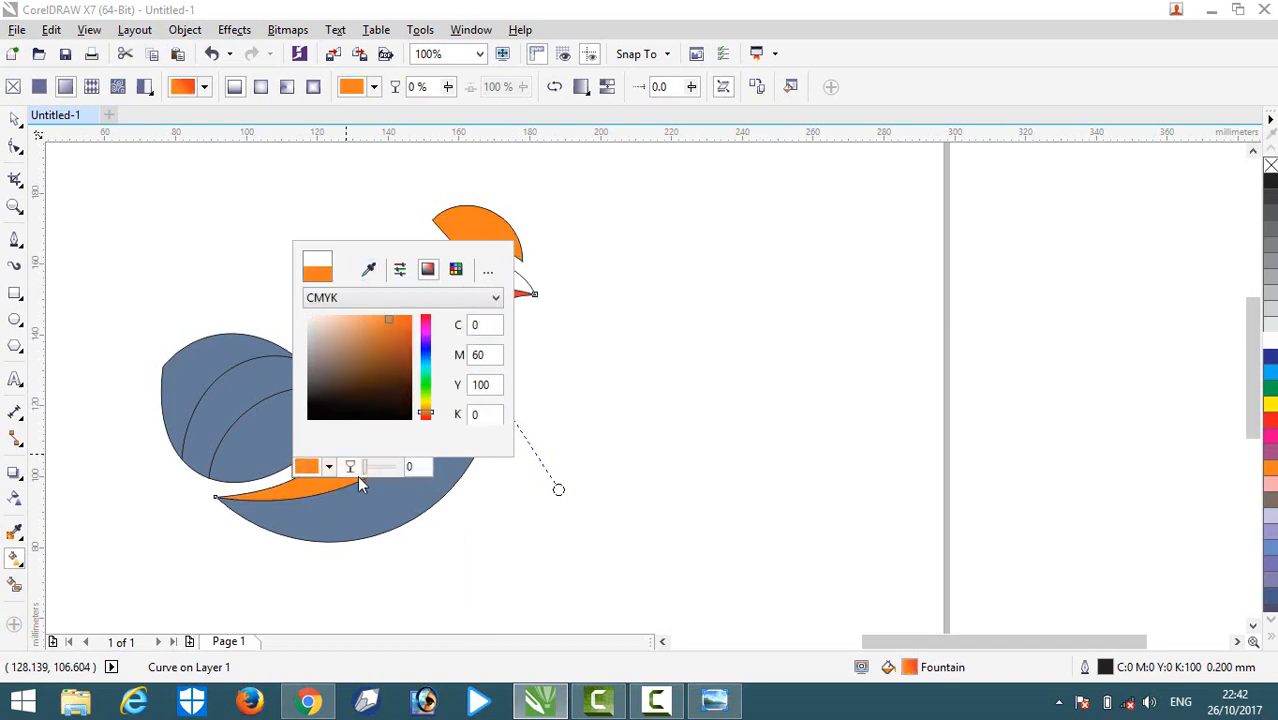
pyautogui.click(471, 564)
pyautogui.moveTo(324, 437); pyautogui.dragTo(302, 457)
# Step: Apply a linear fountain fill to the lower belly section and set its chest-end colour to a PANTONE solid coated red
pyautogui.click(449, 474)
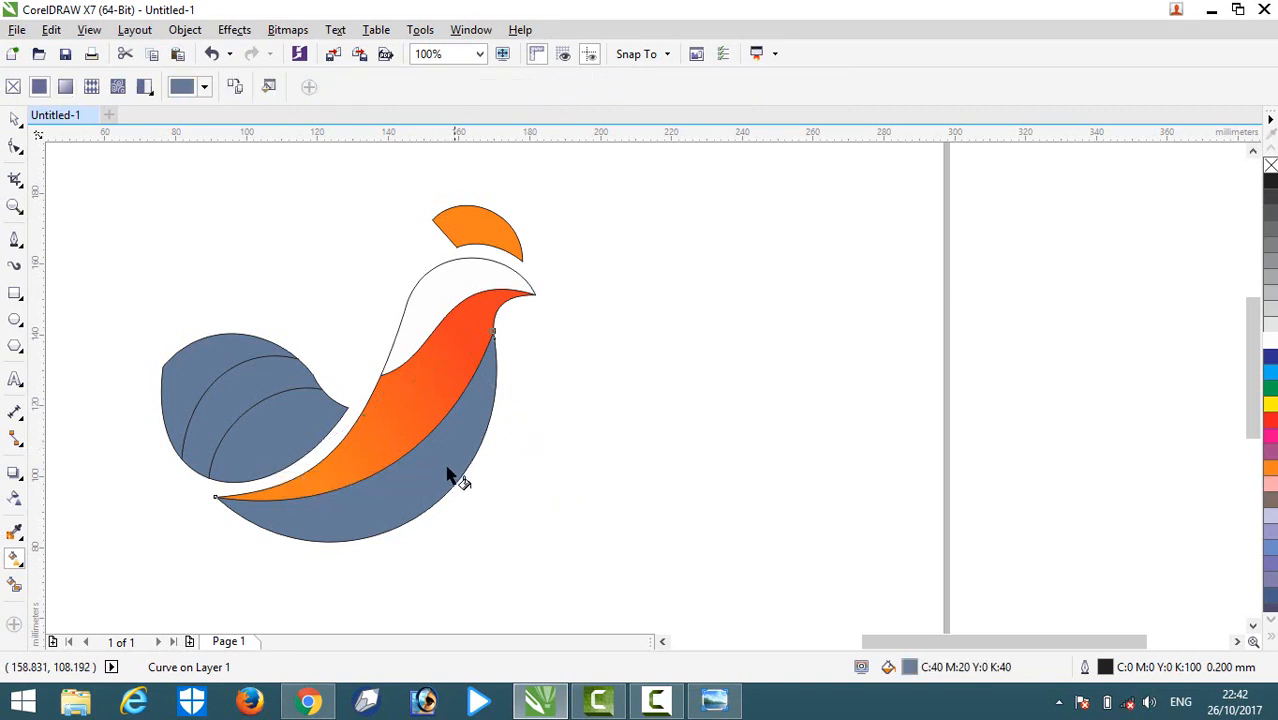
pyautogui.moveTo(344, 548); pyautogui.dragTo(452, 448)
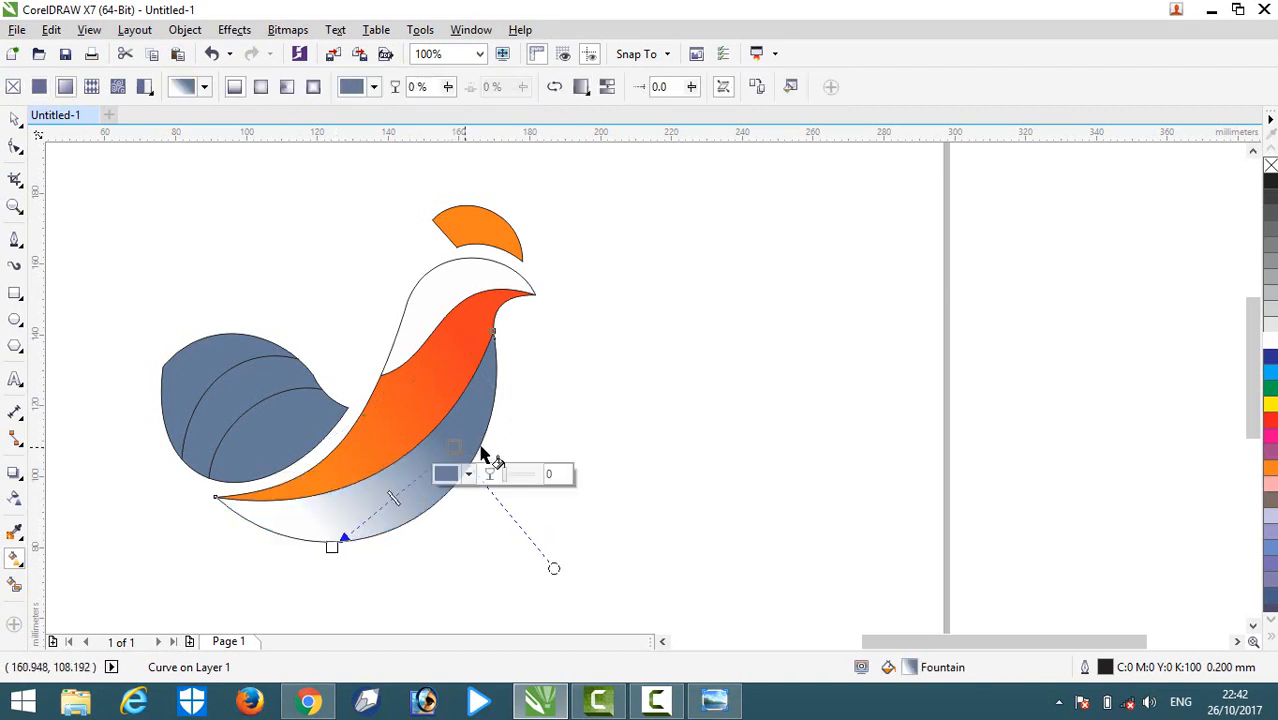
pyautogui.click(469, 475)
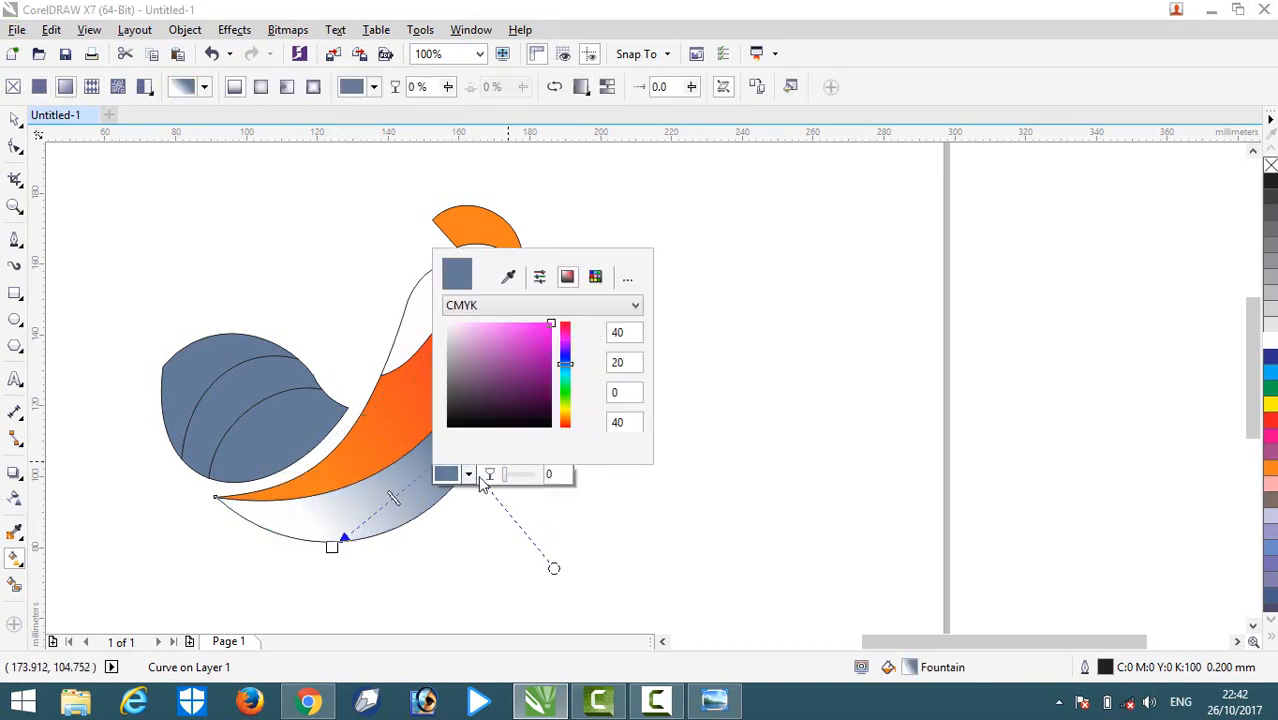
pyautogui.click(596, 278)
pyautogui.moveTo(590, 406); pyautogui.dragTo(604, 369)
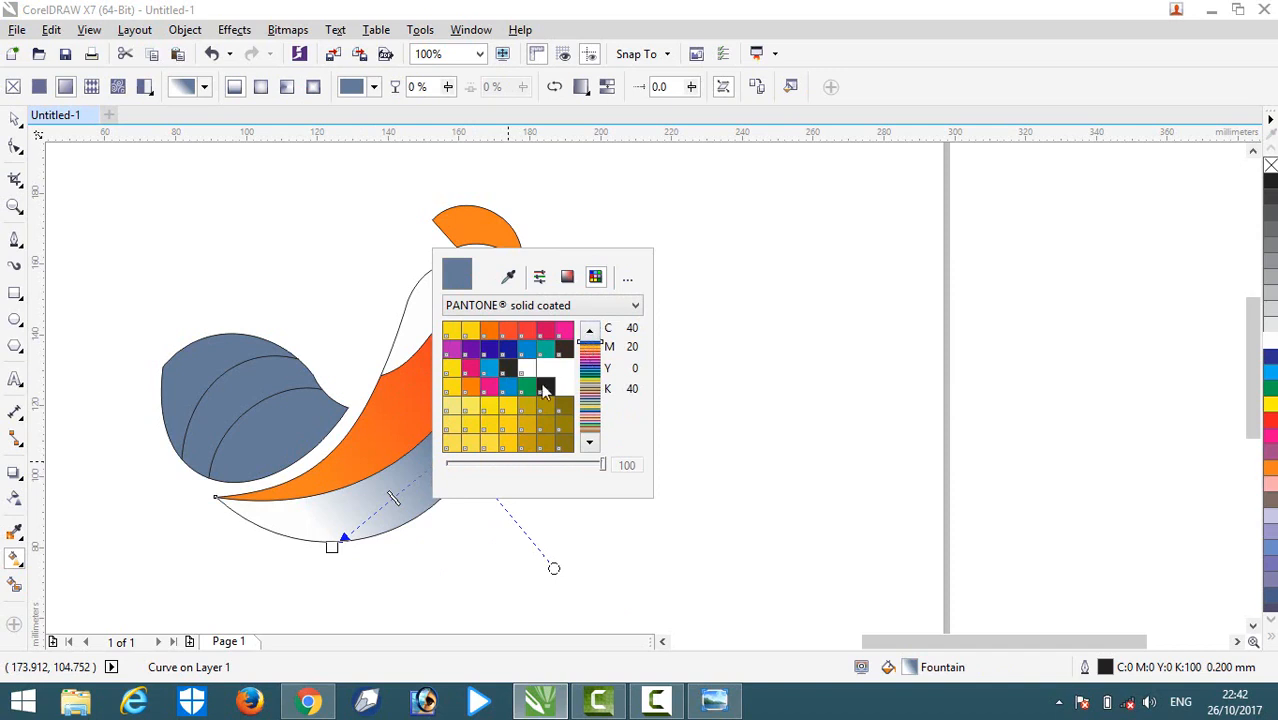
pyautogui.click(527, 331)
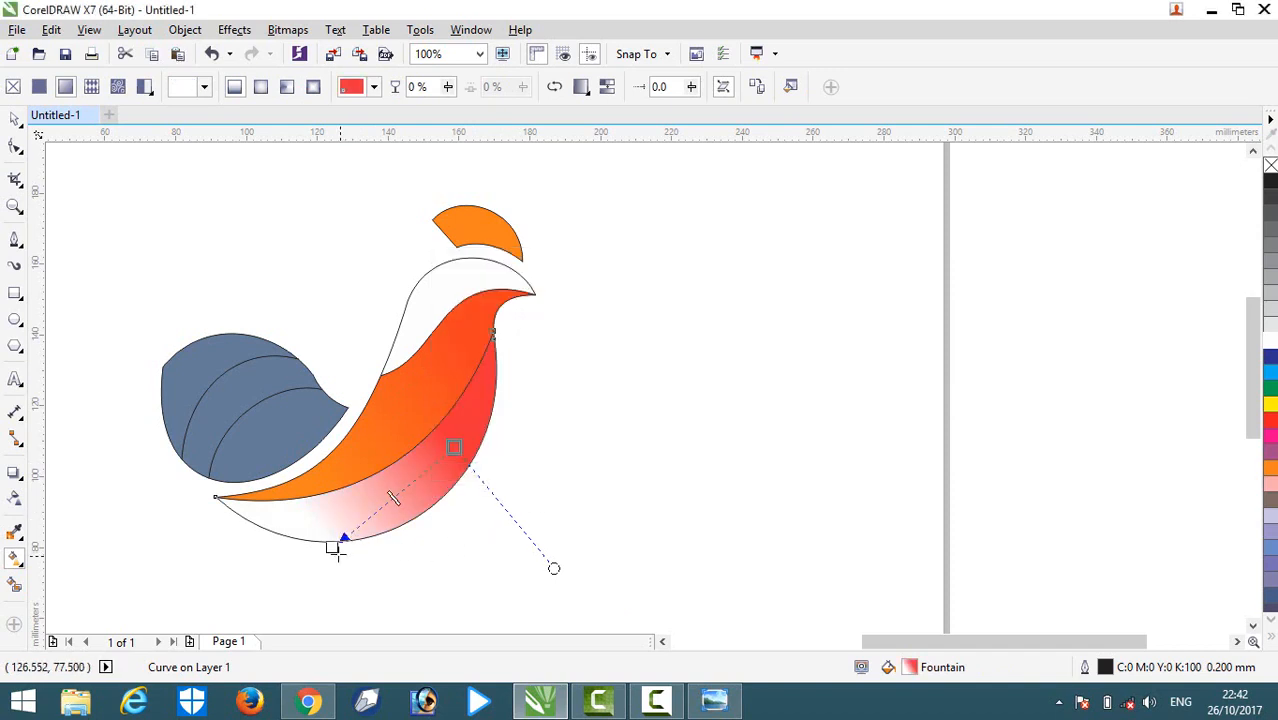
# Step: Set the belly gradient's tail-side colour to pure red, RGB 255, 0, 0
pyautogui.click(332, 547)
pyautogui.click(455, 447)
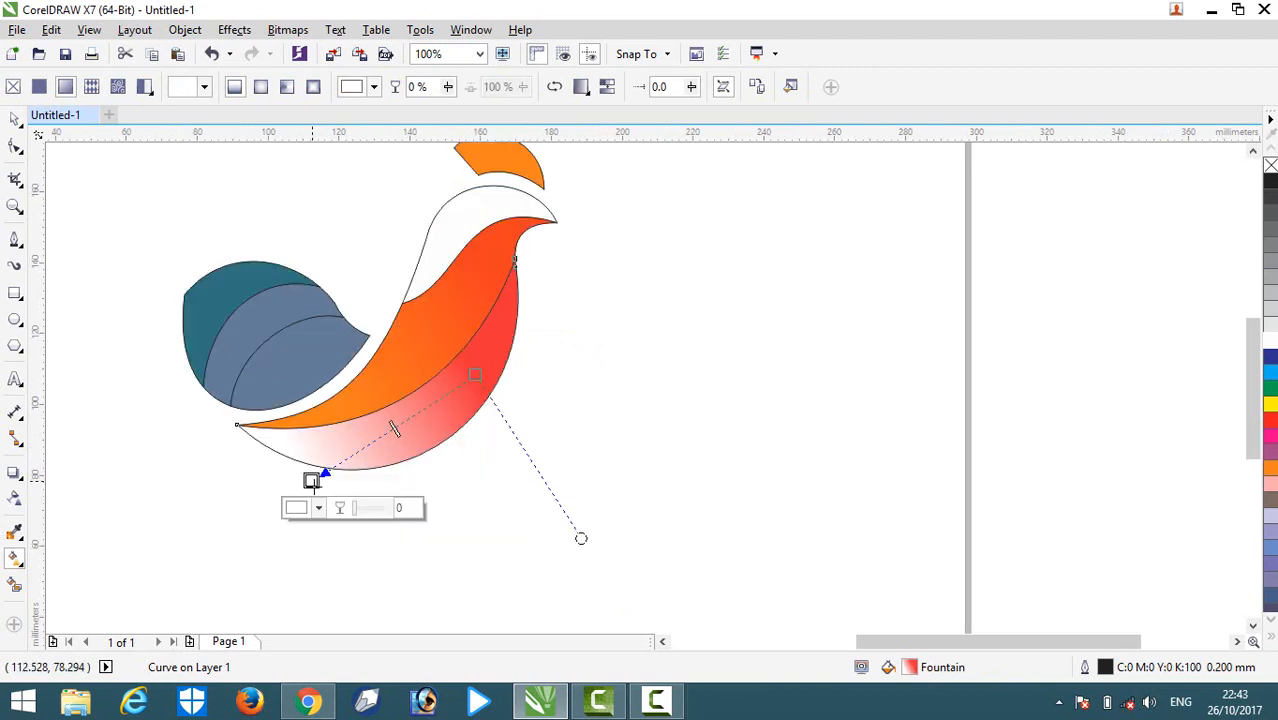
pyautogui.click(318, 508)
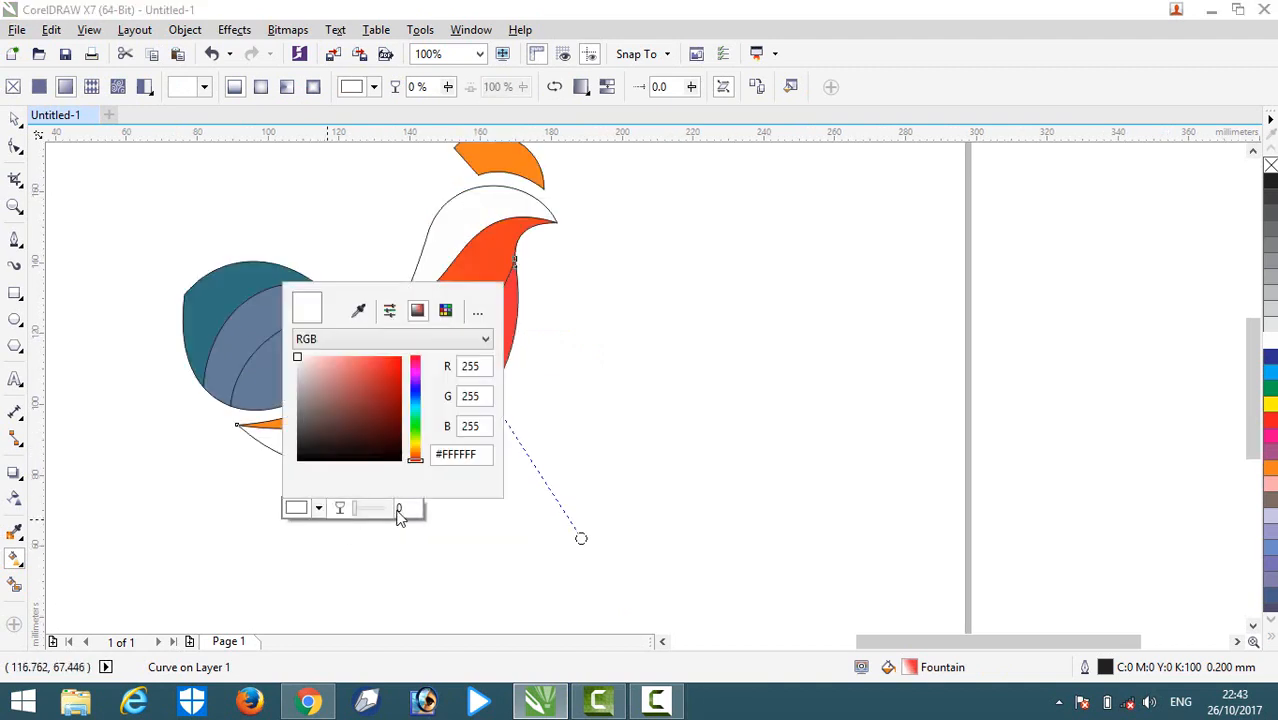
pyautogui.click(446, 312)
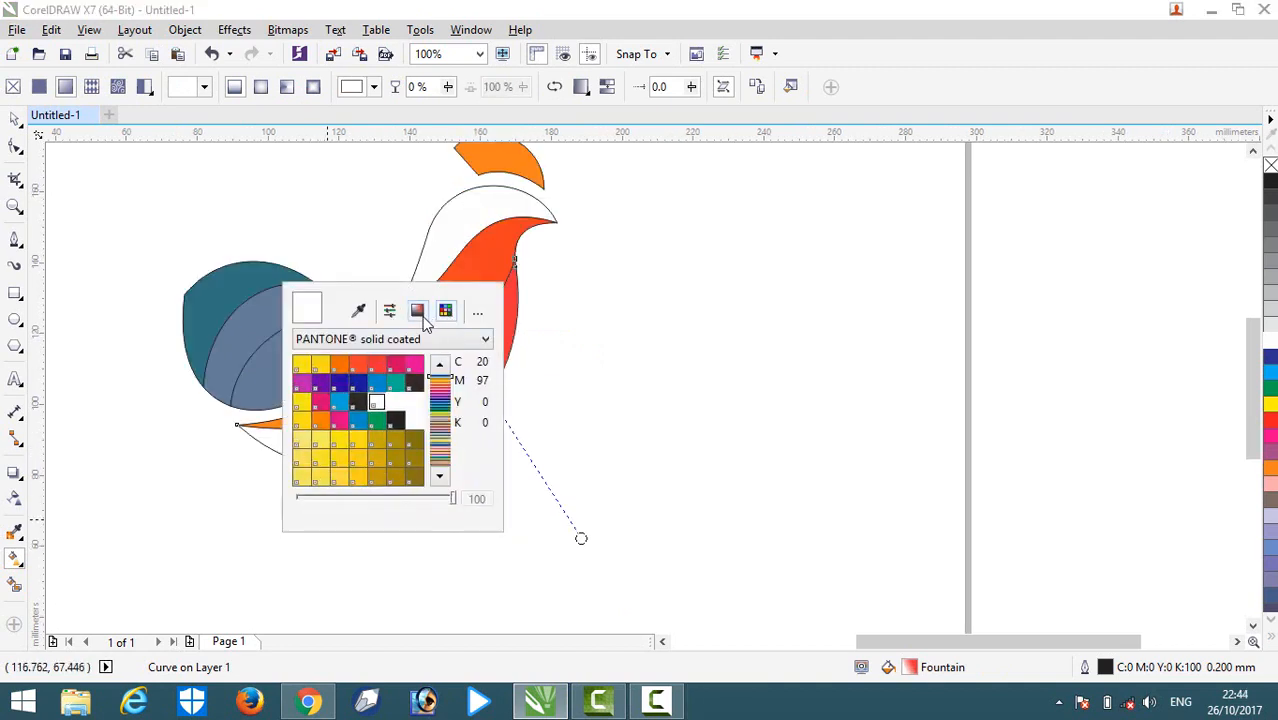
pyautogui.click(418, 312)
pyautogui.moveTo(400, 366); pyautogui.dragTo(402, 355)
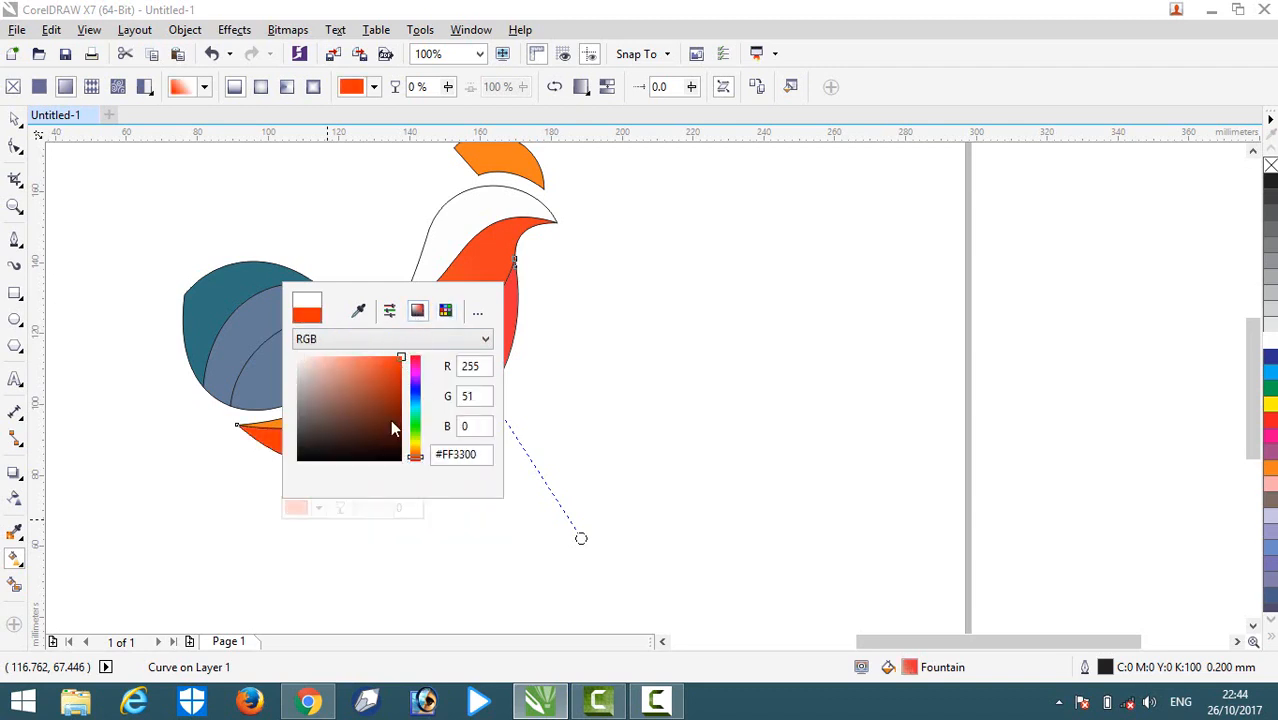
pyautogui.click(415, 460)
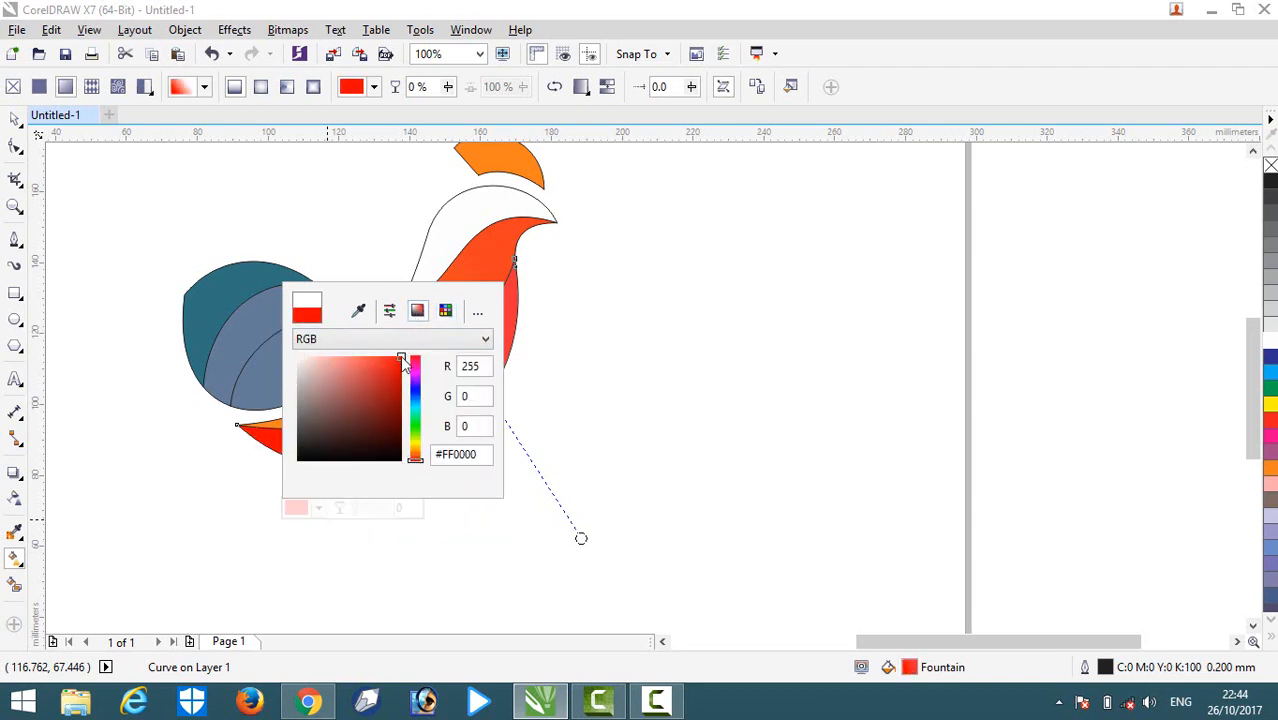
pyautogui.click(598, 442)
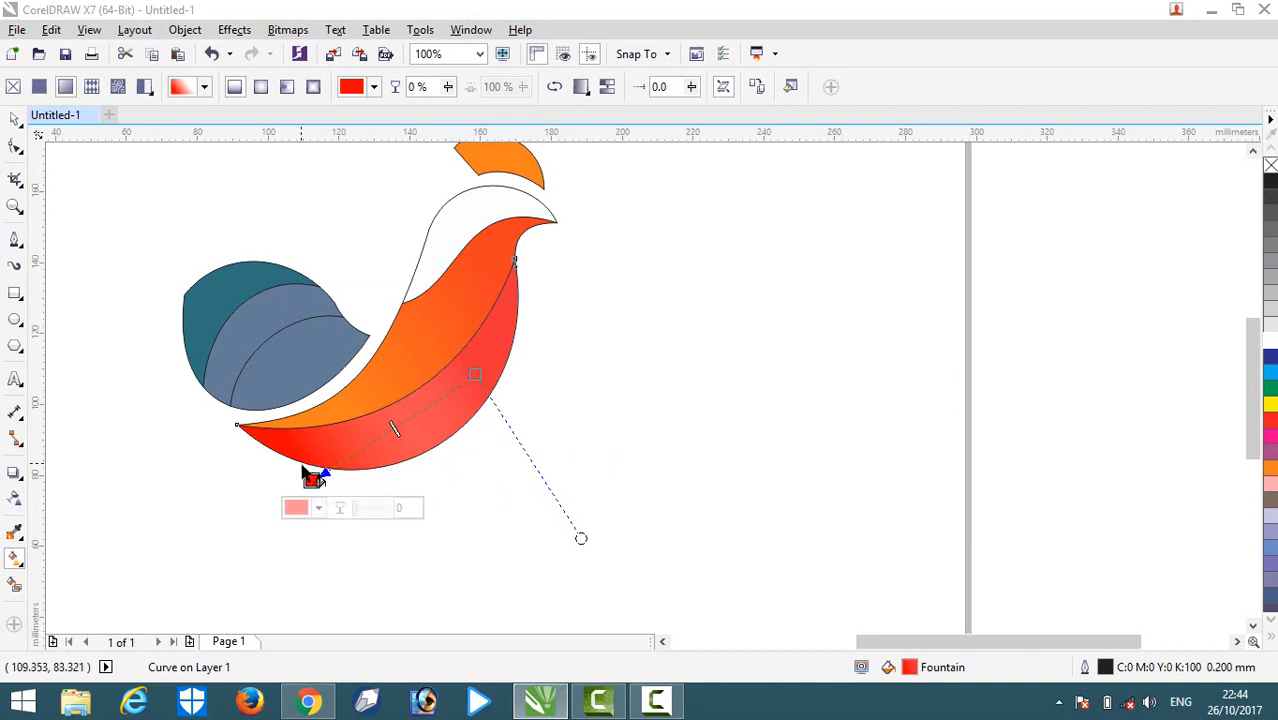
# Step: Reverse the belly gradient so its pure red end lies at the chest and its softer red end near the tail-side tip
pyautogui.moveTo(309, 481); pyautogui.dragTo(287, 439)
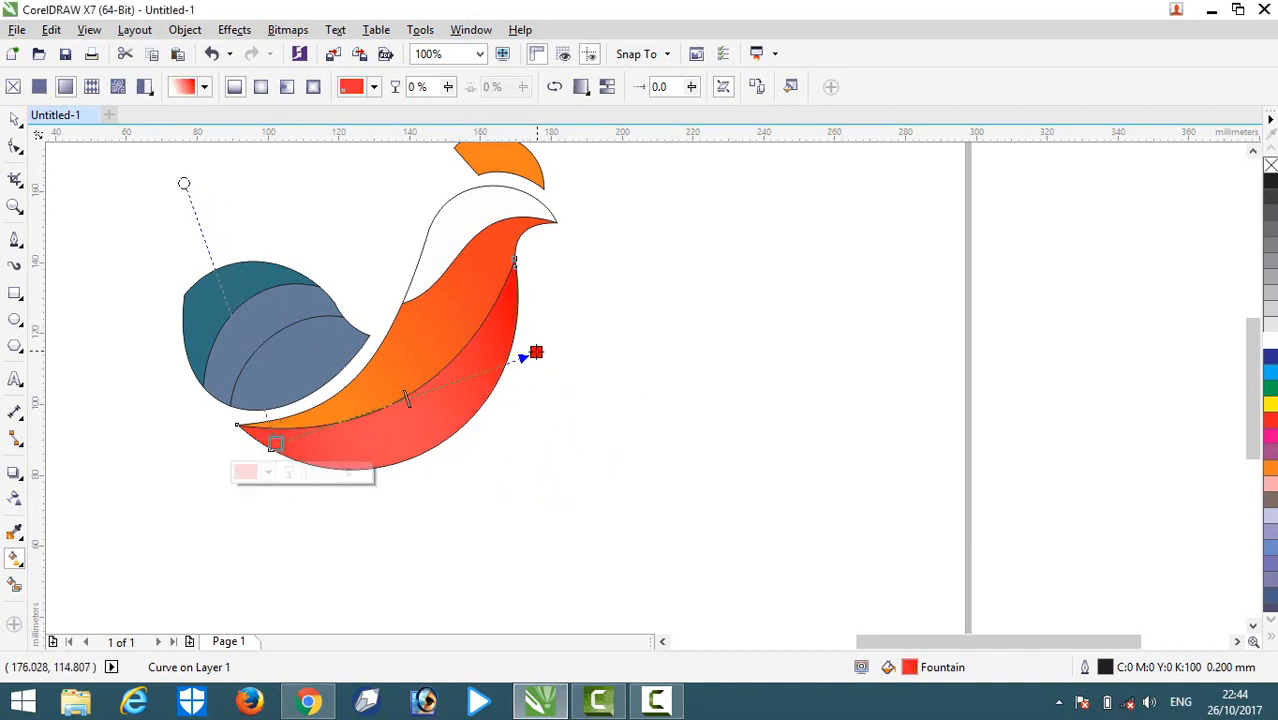
pyautogui.moveTo(531, 354); pyautogui.dragTo(491, 365)
pyautogui.moveTo(275, 442); pyautogui.dragTo(255, 450)
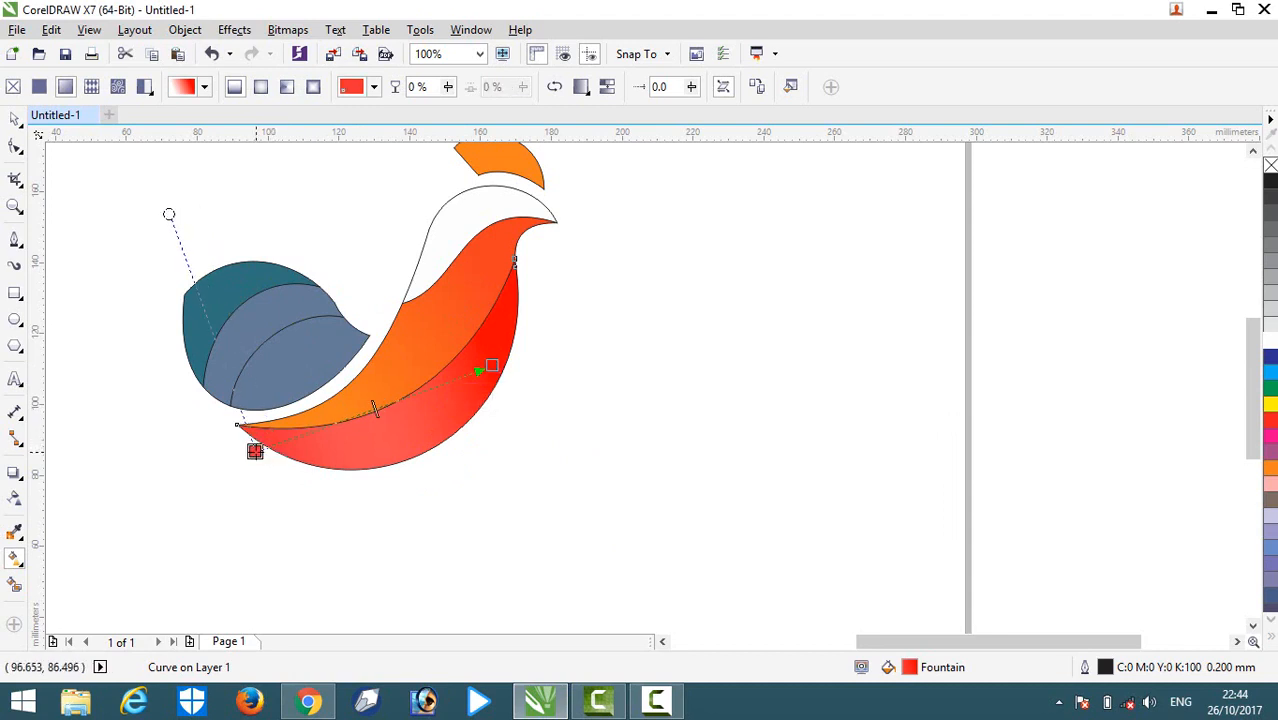
# Step: Change the chest-end gradient colour of the middle body section to orange, CMYK 0, 76, 100, 0
pyautogui.click(456, 332)
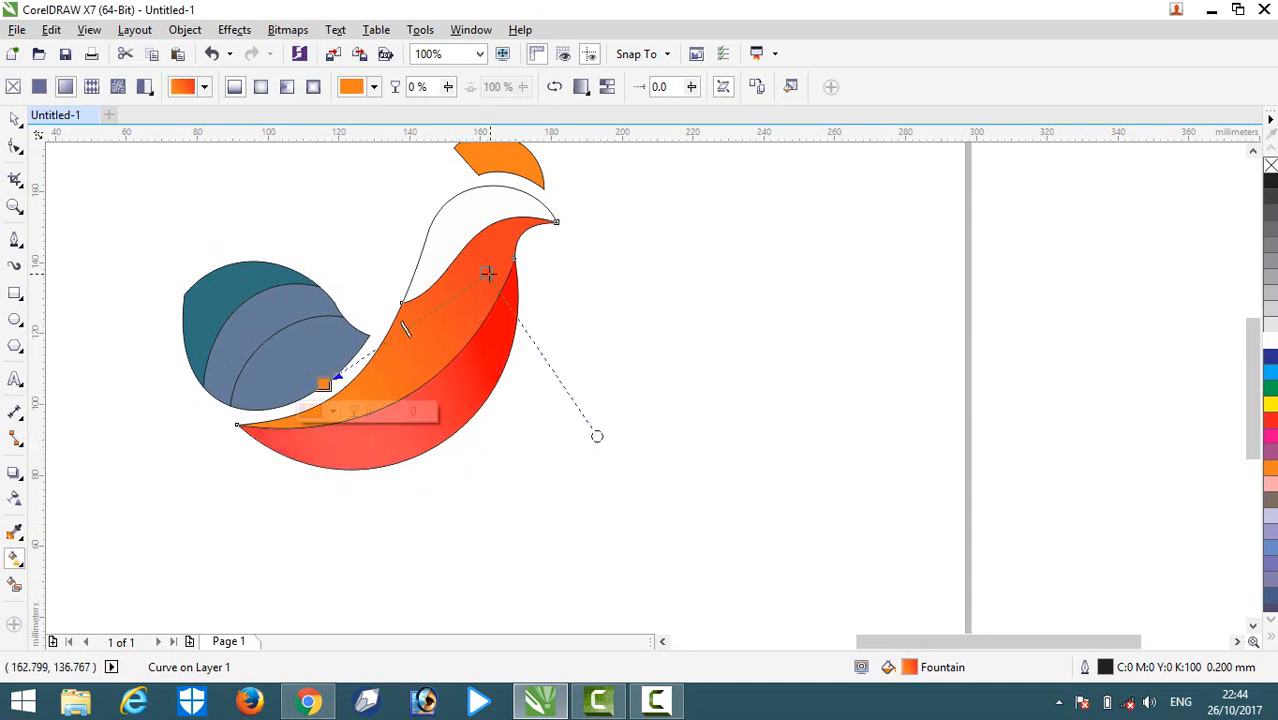
pyautogui.click(486, 273)
pyautogui.click(495, 300)
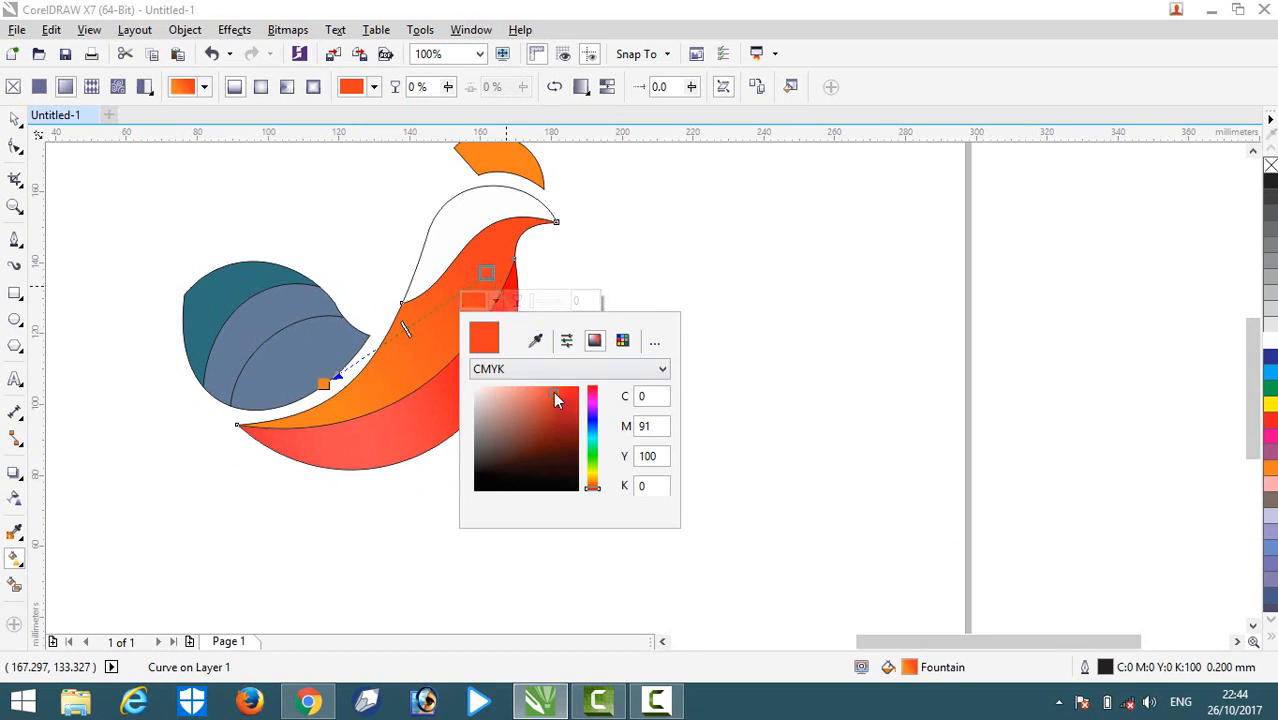
pyautogui.moveTo(556, 399); pyautogui.dragTo(537, 394)
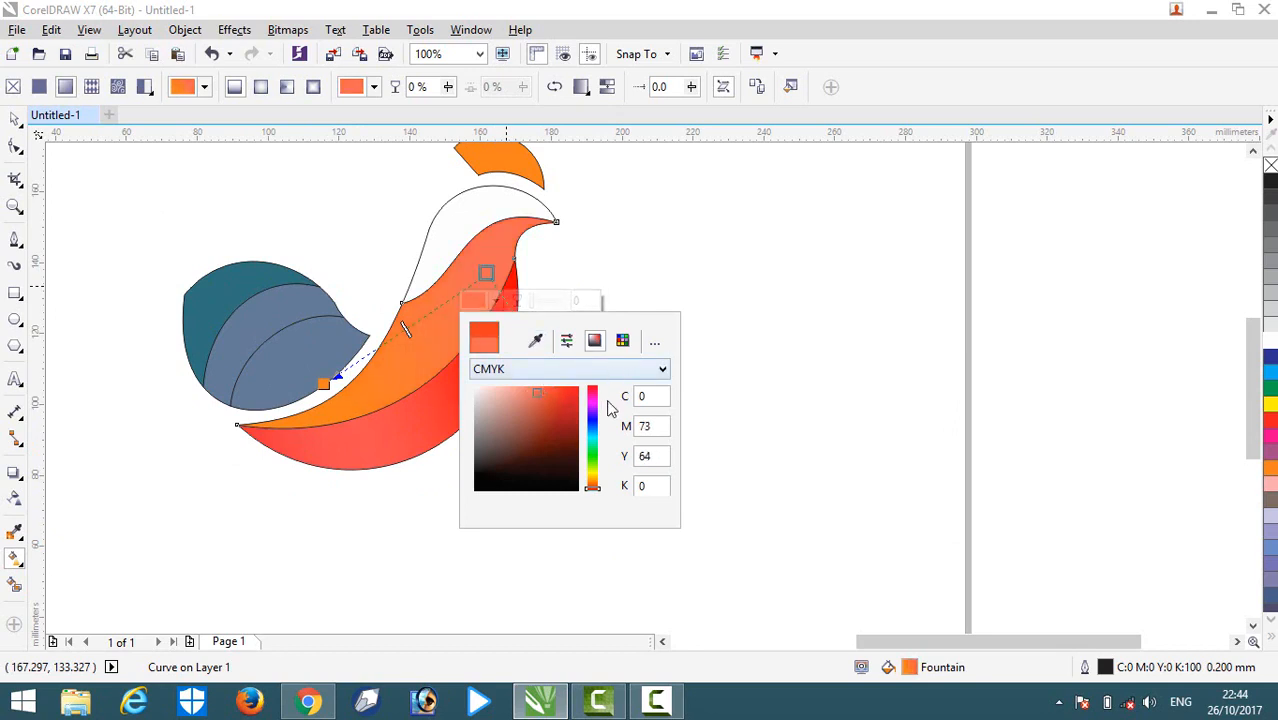
pyautogui.moveTo(596, 489); pyautogui.dragTo(592, 484)
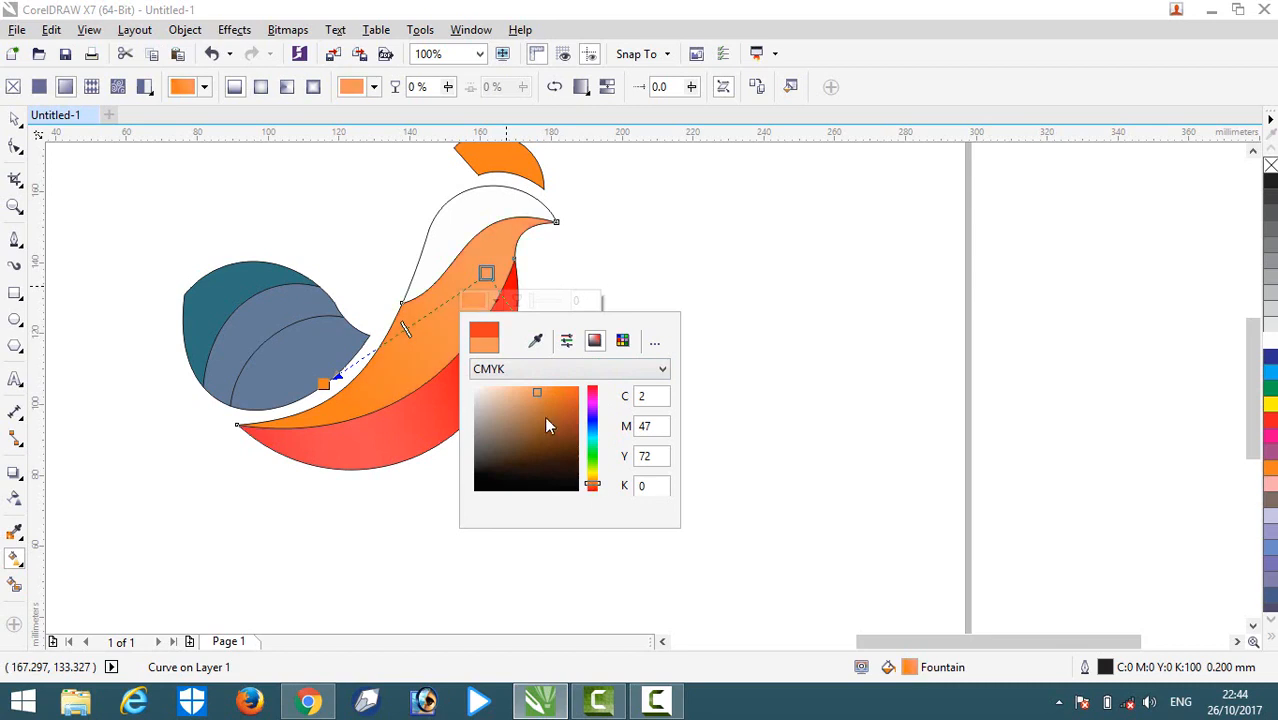
pyautogui.moveTo(537, 394); pyautogui.dragTo(580, 390)
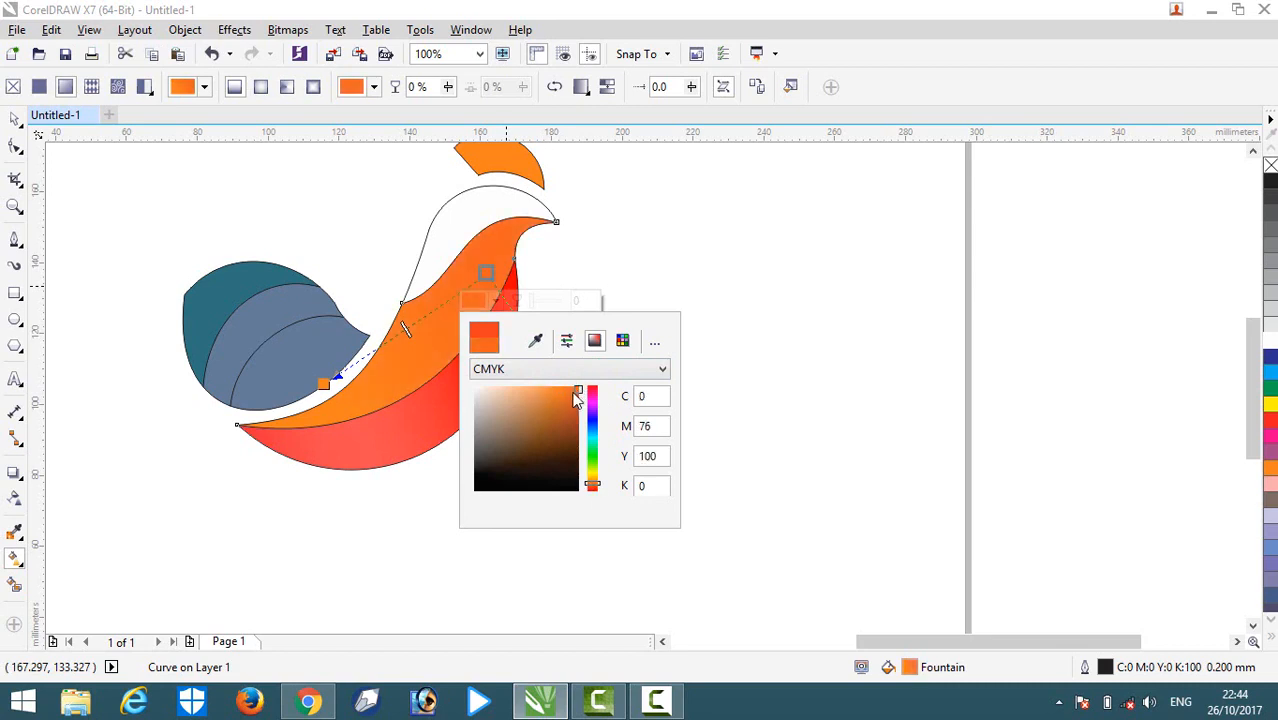
# Step: Lighten the orange at the tail-side end of the middle body section's gradient
pyautogui.click(326, 384)
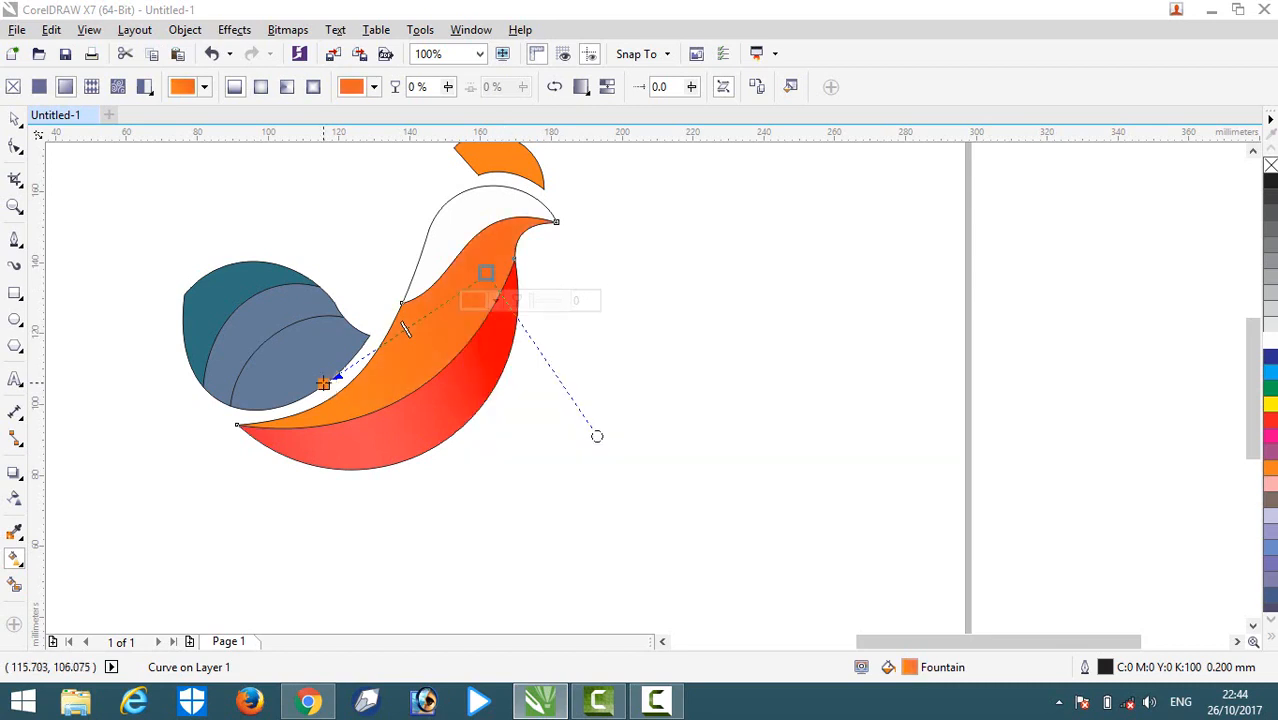
pyautogui.click(324, 384)
pyautogui.click(334, 411)
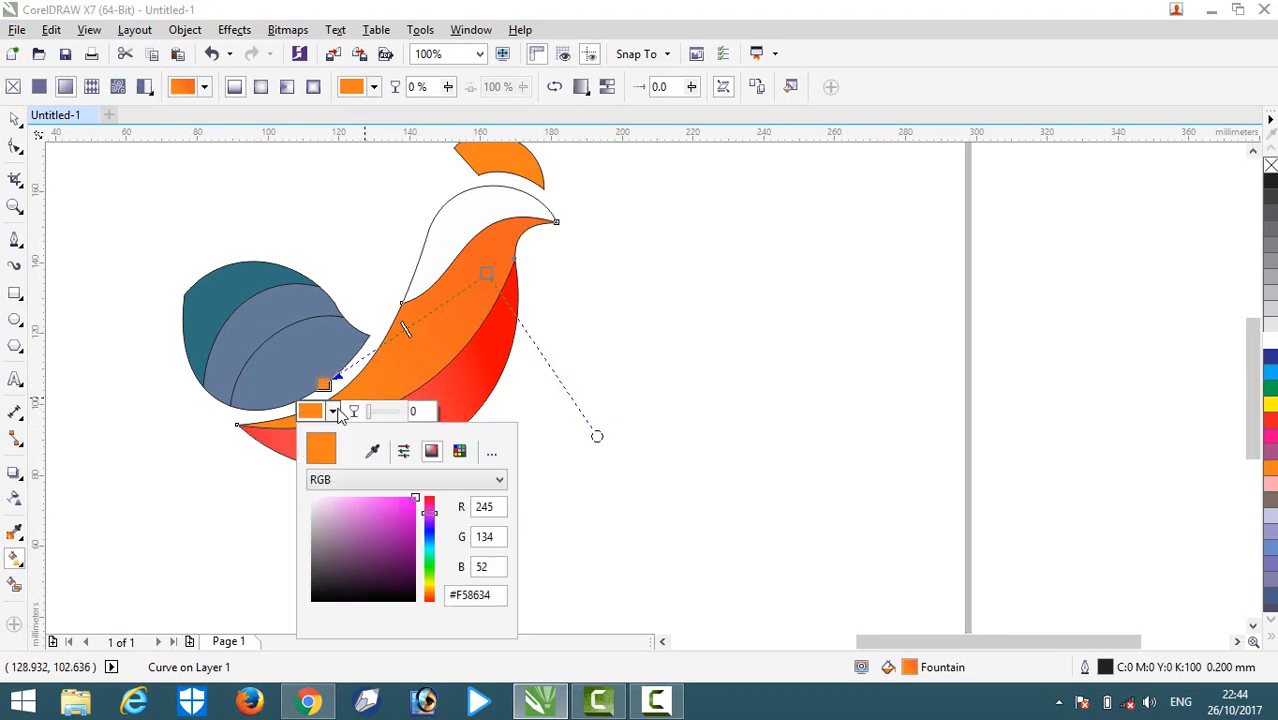
# Step: Apply a linear fountain fill to the head and neck section, running from light grey at the head to white at the neck base
pyautogui.moveTo(486, 203); pyautogui.dragTo(397, 326)
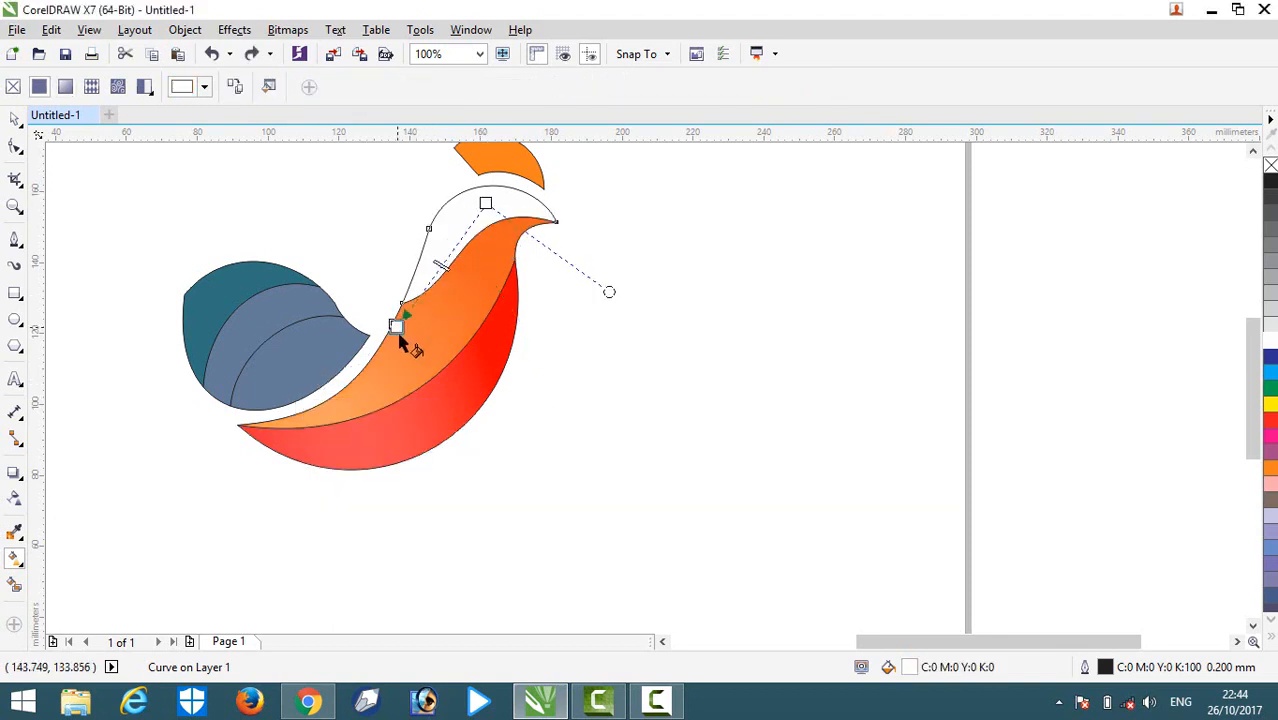
pyautogui.click(485, 203)
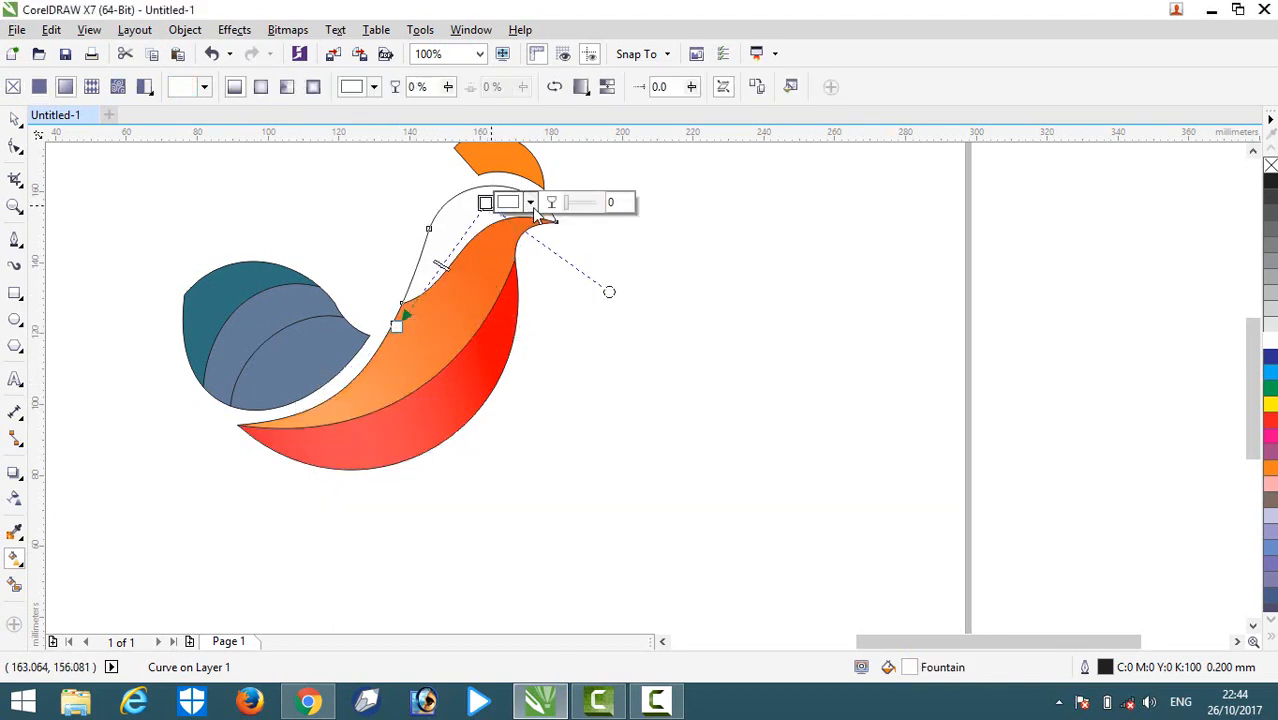
pyautogui.click(531, 204)
pyautogui.click(527, 291)
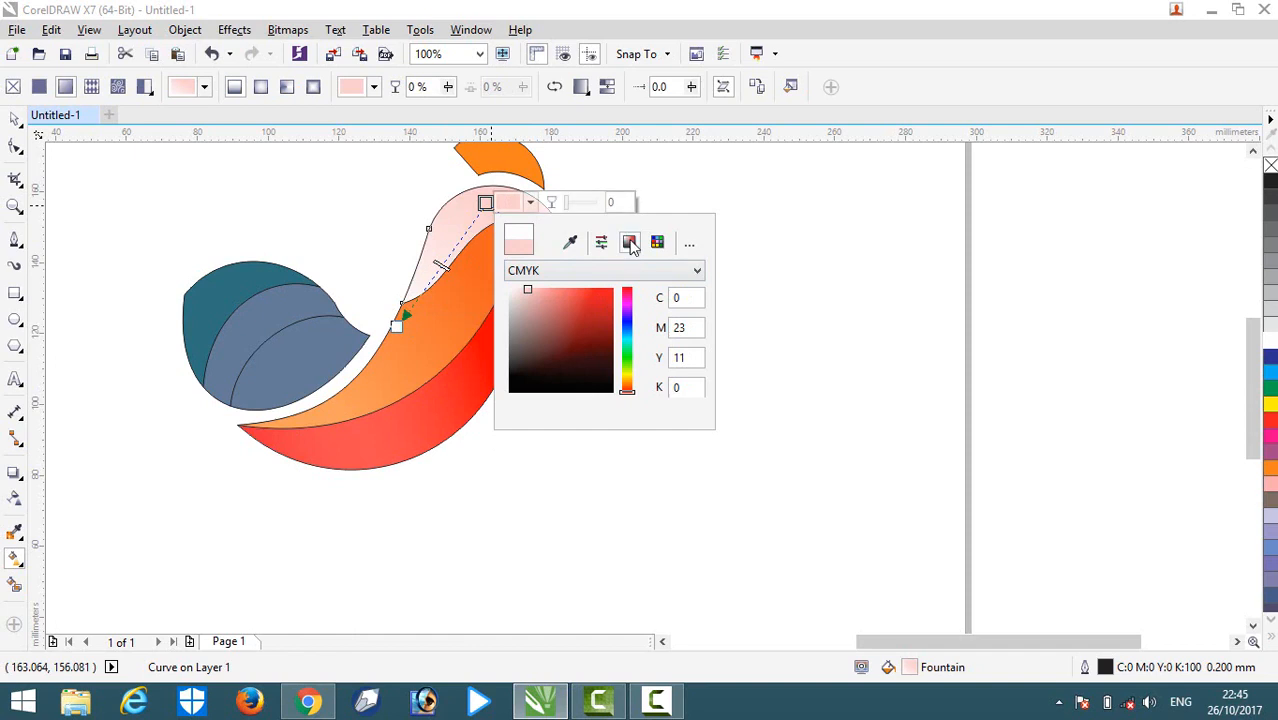
pyautogui.click(657, 242)
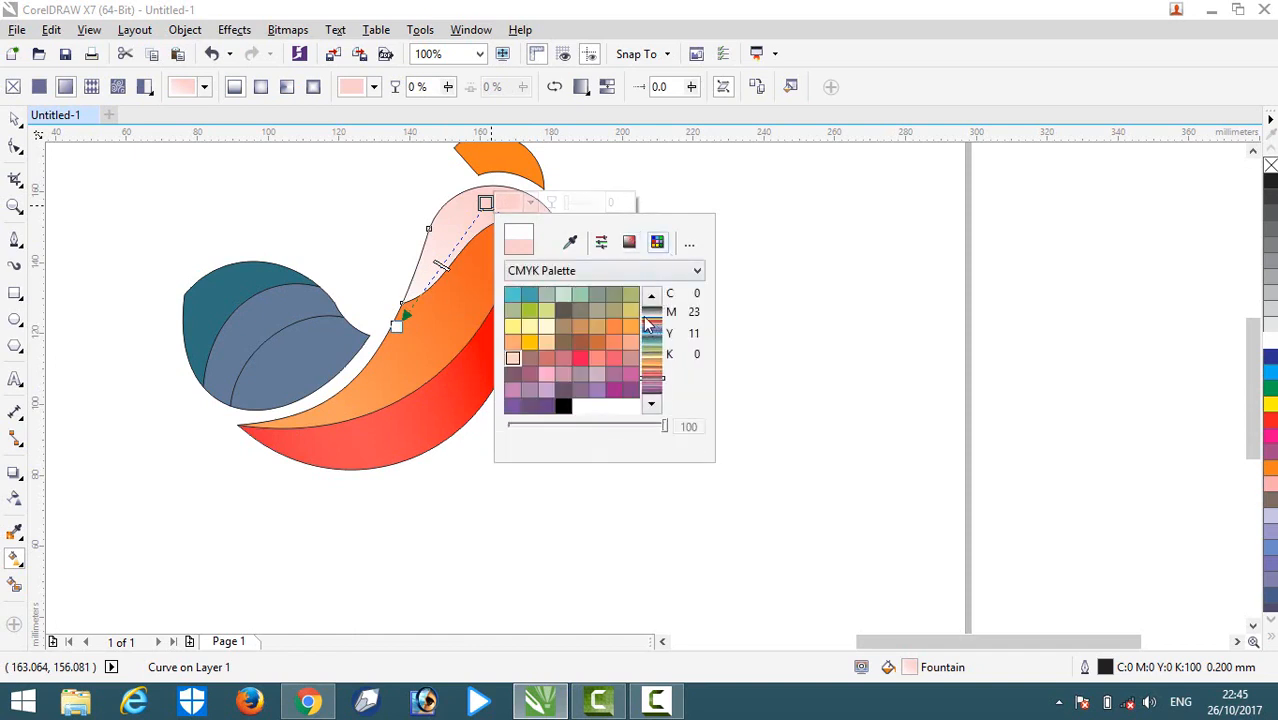
pyautogui.click(562, 296)
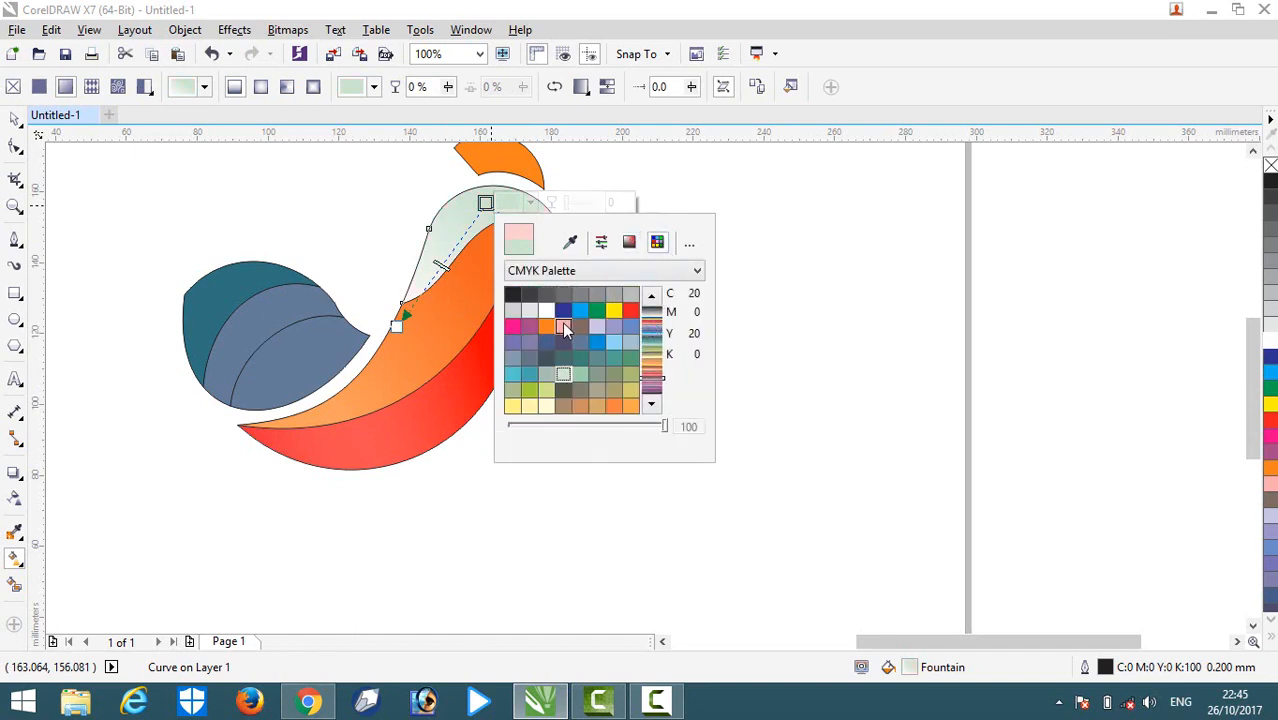
pyautogui.click(546, 311)
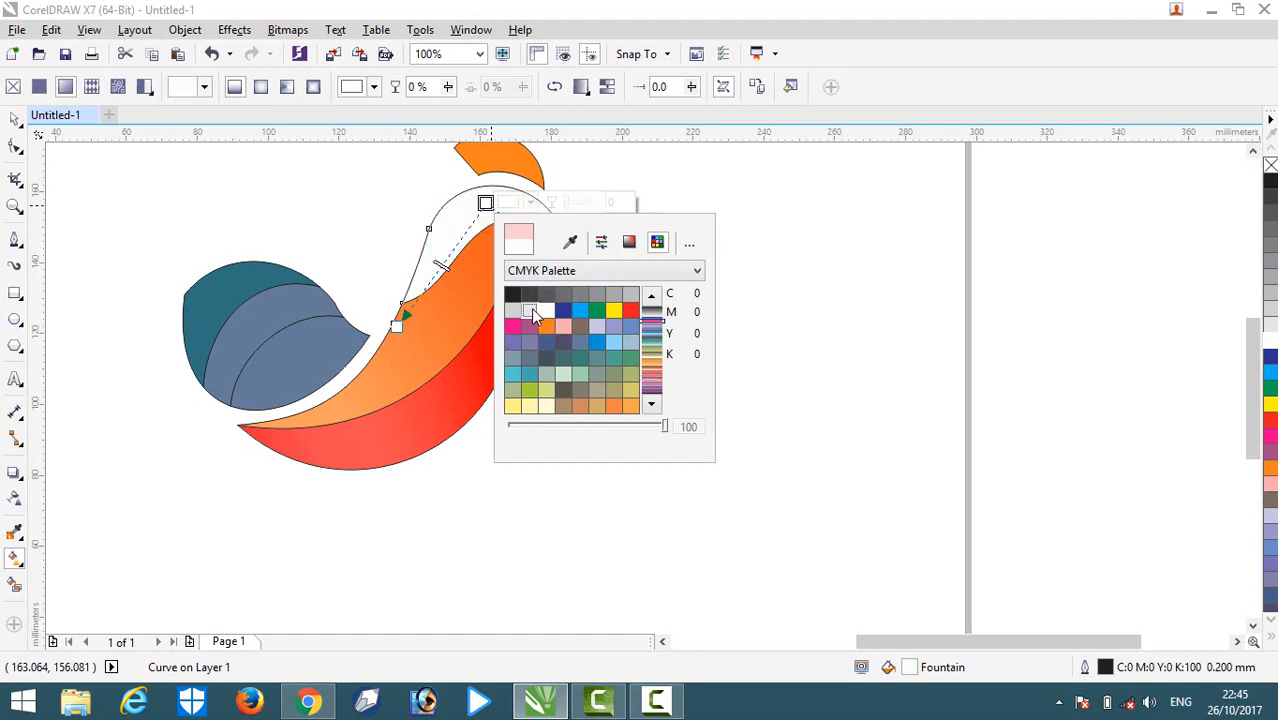
pyautogui.click(530, 312)
pyautogui.click(398, 328)
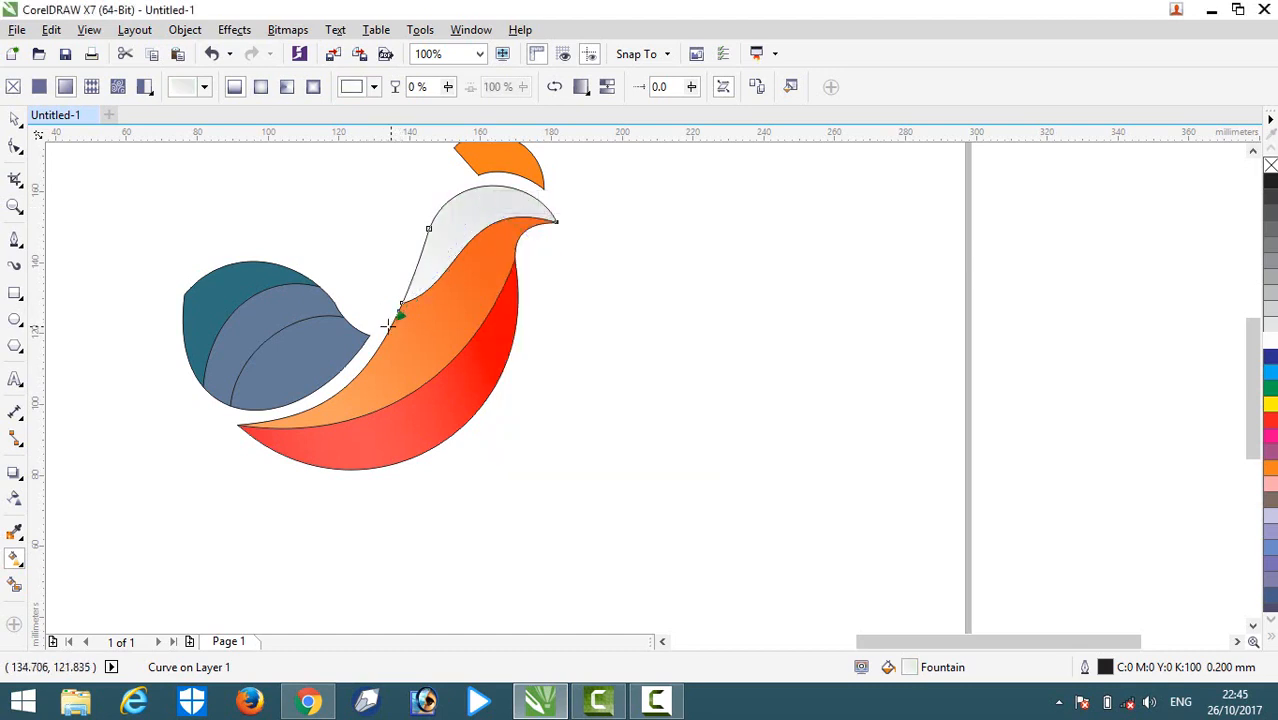
# Step: Shade the comb with a light-orange to orange linear fountain fill, and apply a diagonal linear fountain fill to the outer tail feather
pyautogui.click(505, 163)
pyautogui.moveTo(233, 338); pyautogui.dragTo(127, 449)
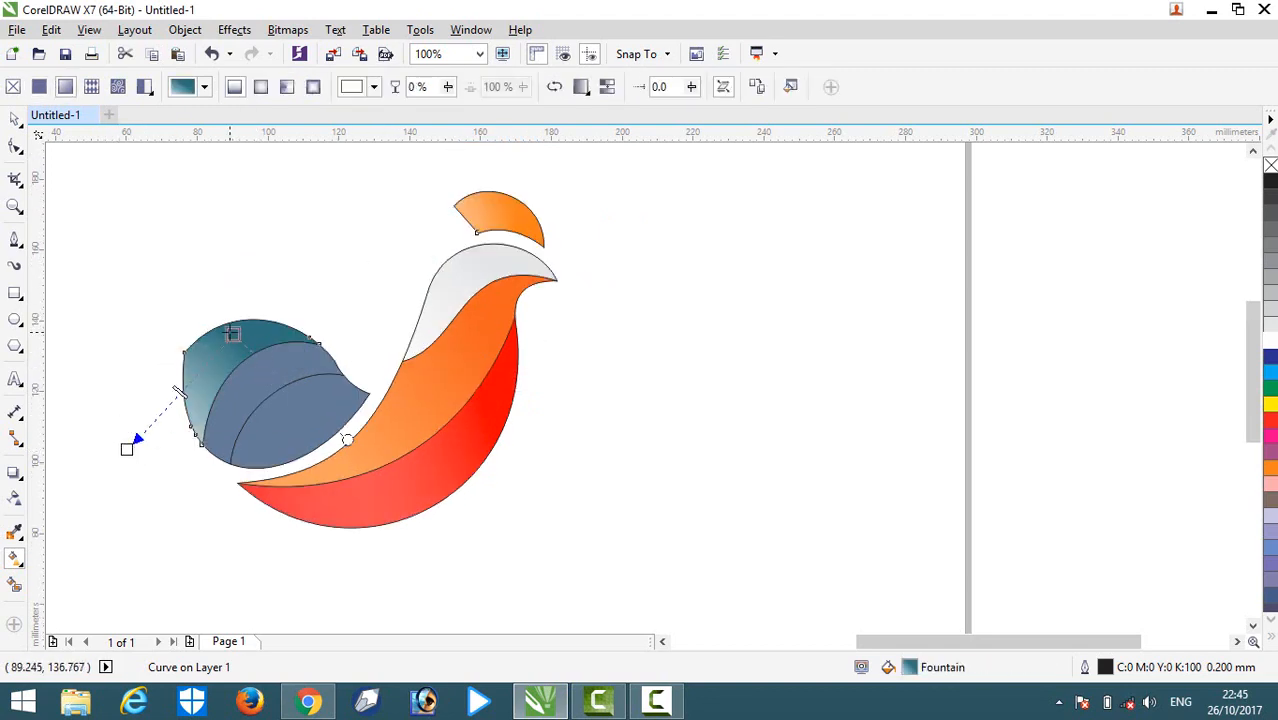
pyautogui.moveTo(233, 334)
pyautogui.click(276, 335)
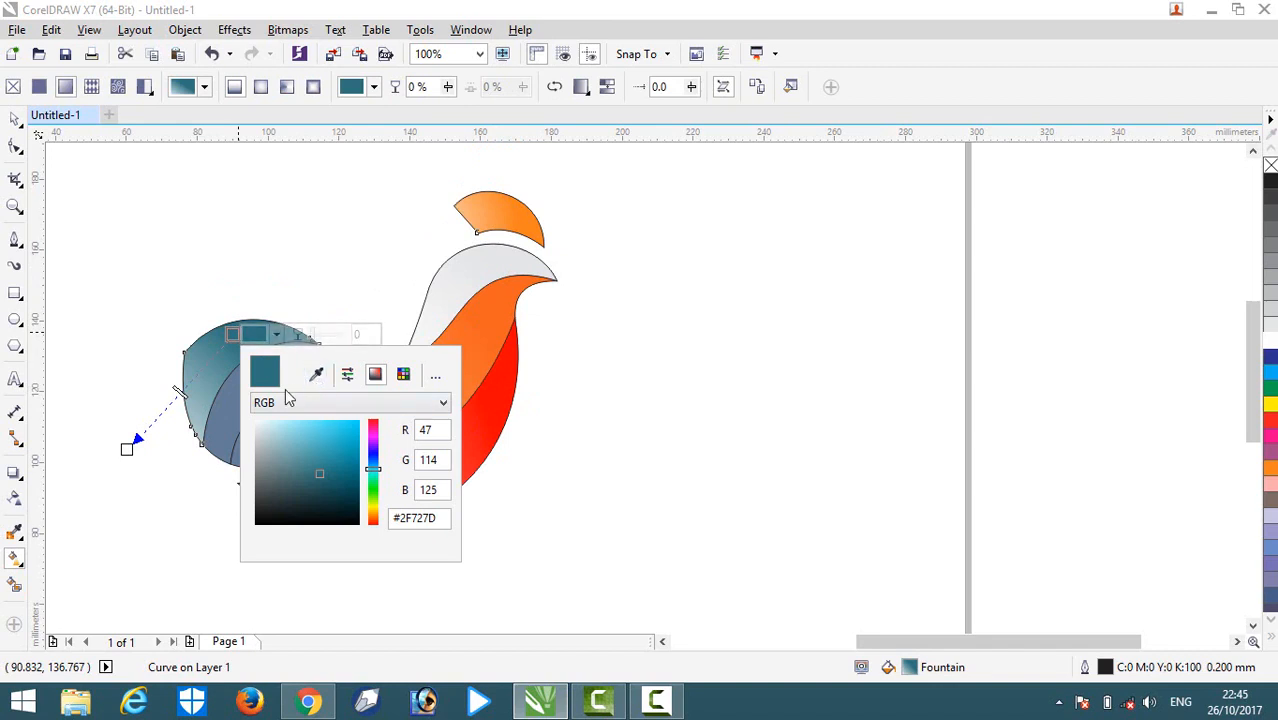
# Step: Set the lower-end gradient colour of the outer tail feather to light blue, CMYK 43, 0, 2, 0
pyautogui.click(127, 450)
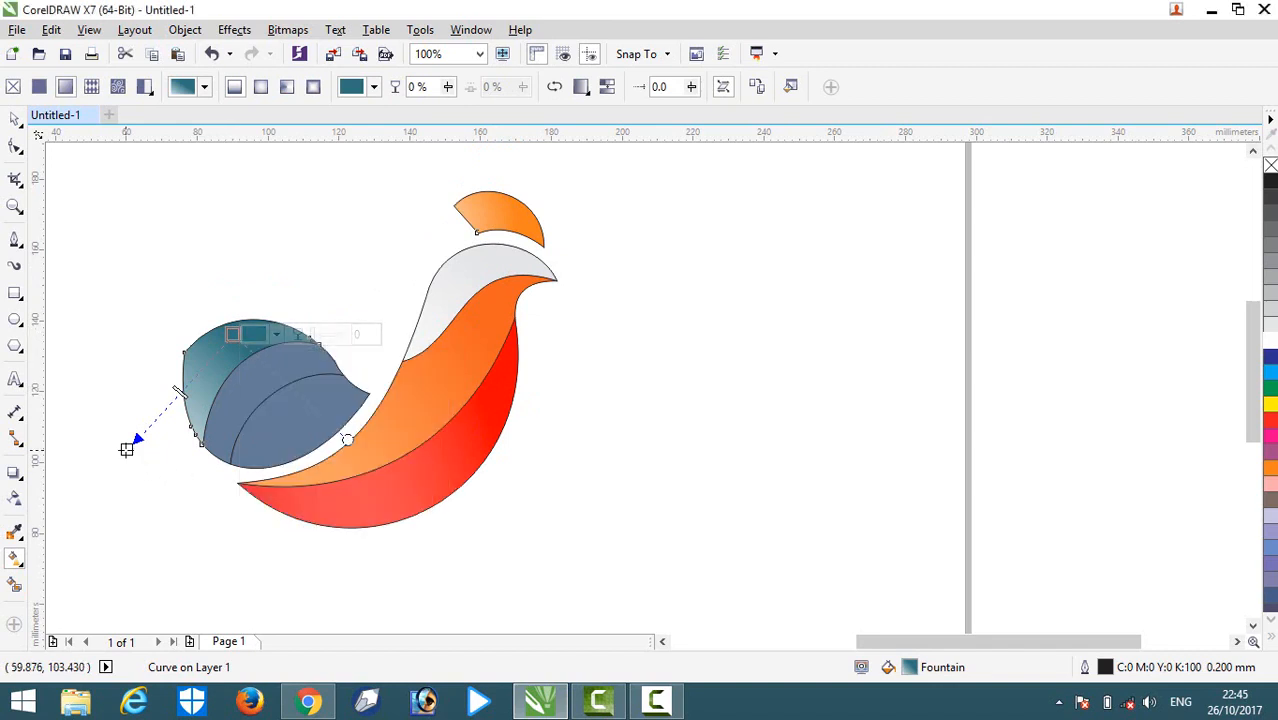
pyautogui.click(171, 451)
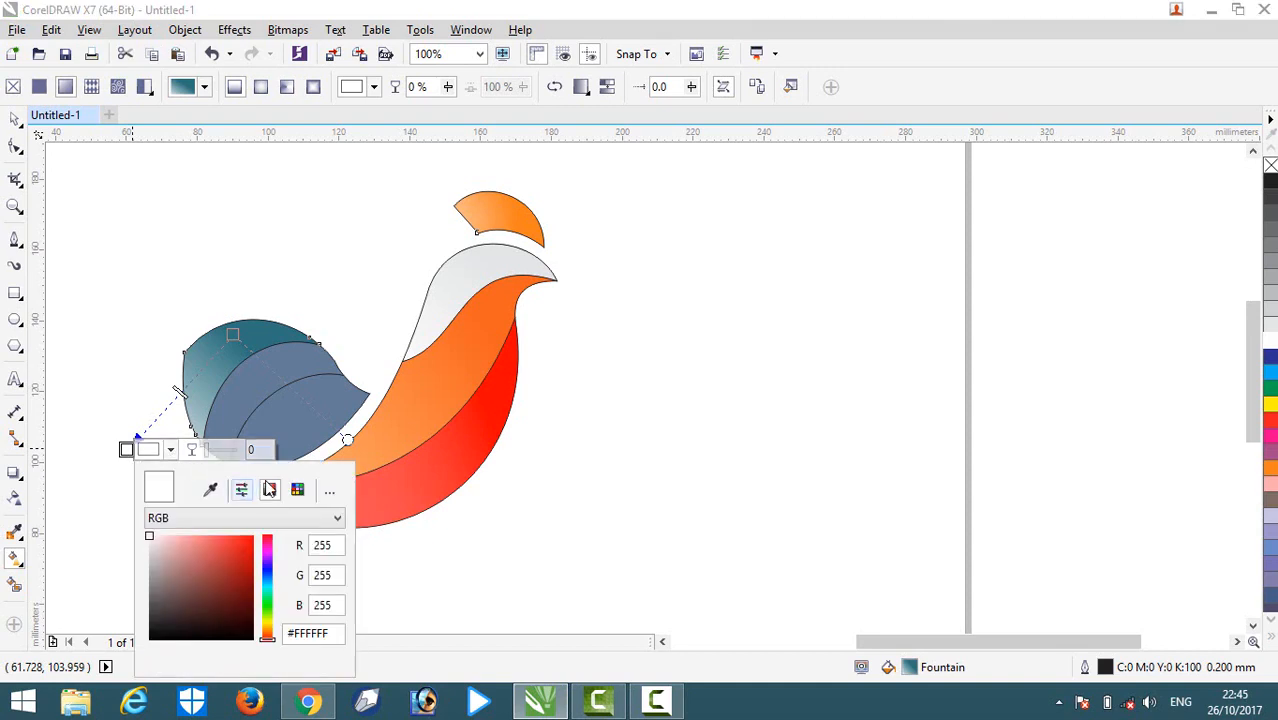
pyautogui.click(210, 489)
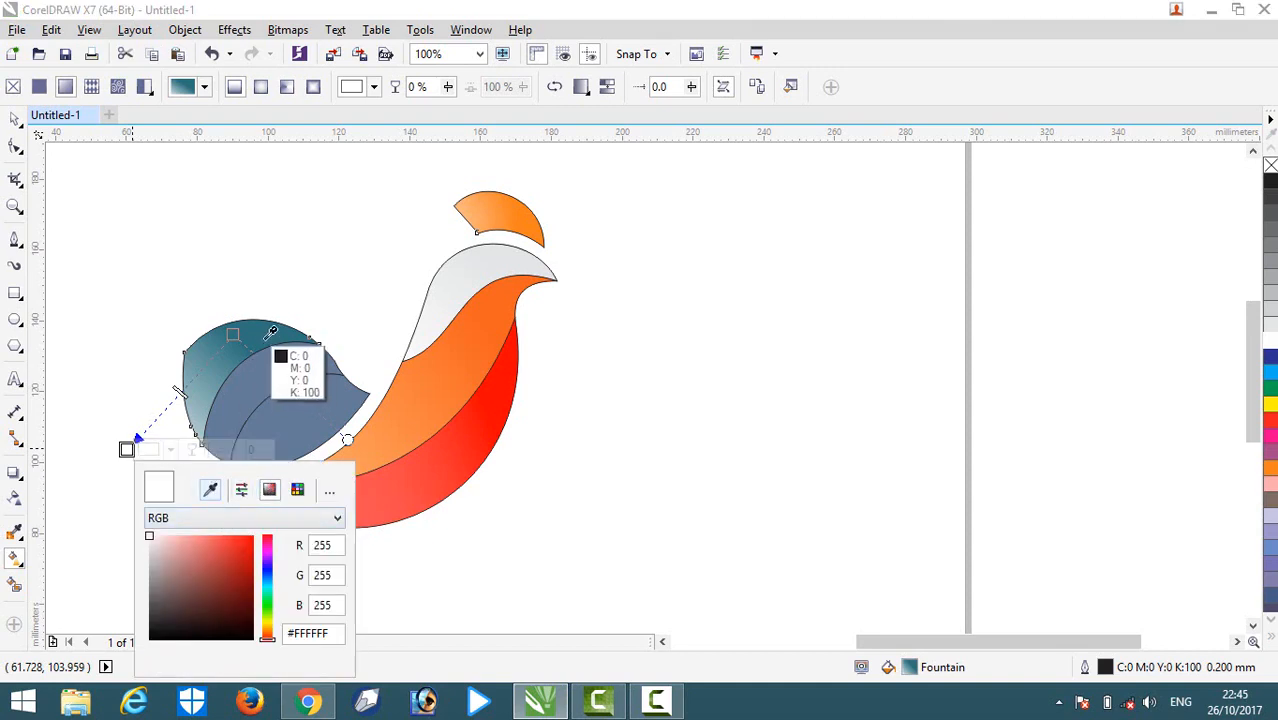
pyautogui.click(216, 384)
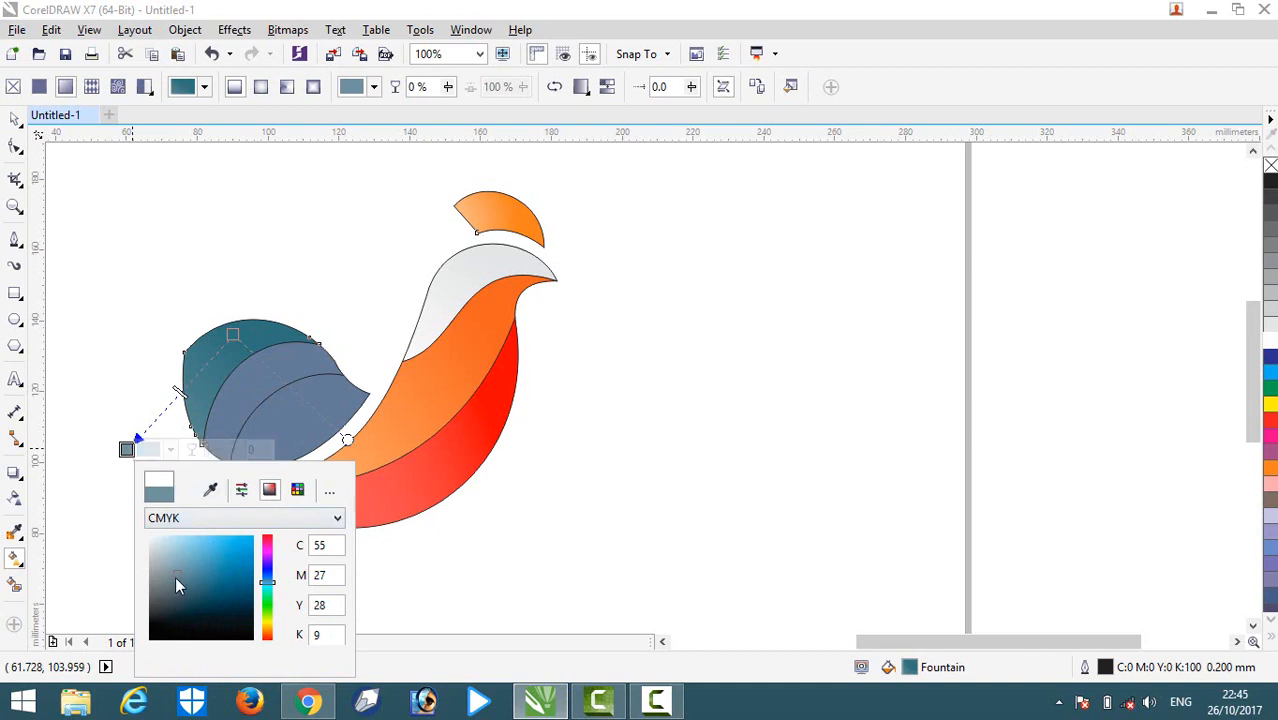
pyautogui.moveTo(175, 587); pyautogui.dragTo(197, 539)
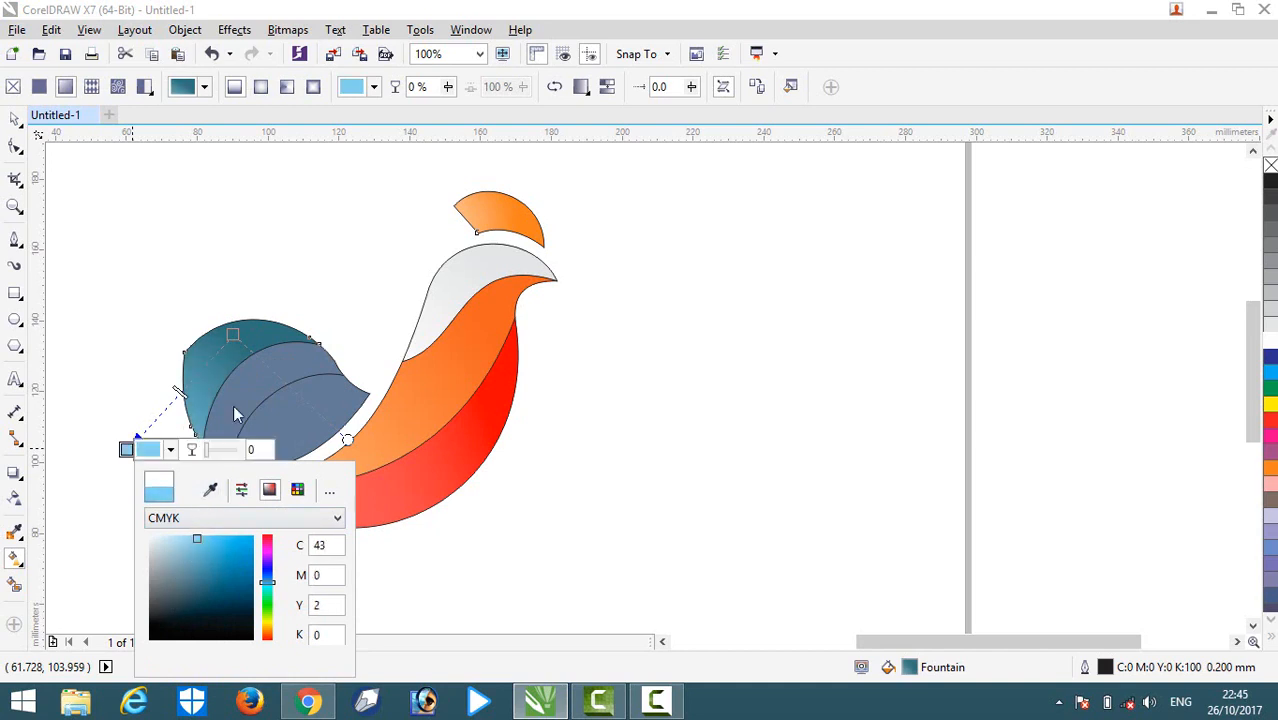
pyautogui.click(315, 281)
# Step: Apply a diagonal linear fountain fill to the innermost tail feather, fading from blue-grey to white towards its lower end
pyautogui.click(299, 417)
pyautogui.moveTo(328, 405); pyautogui.dragTo(229, 498)
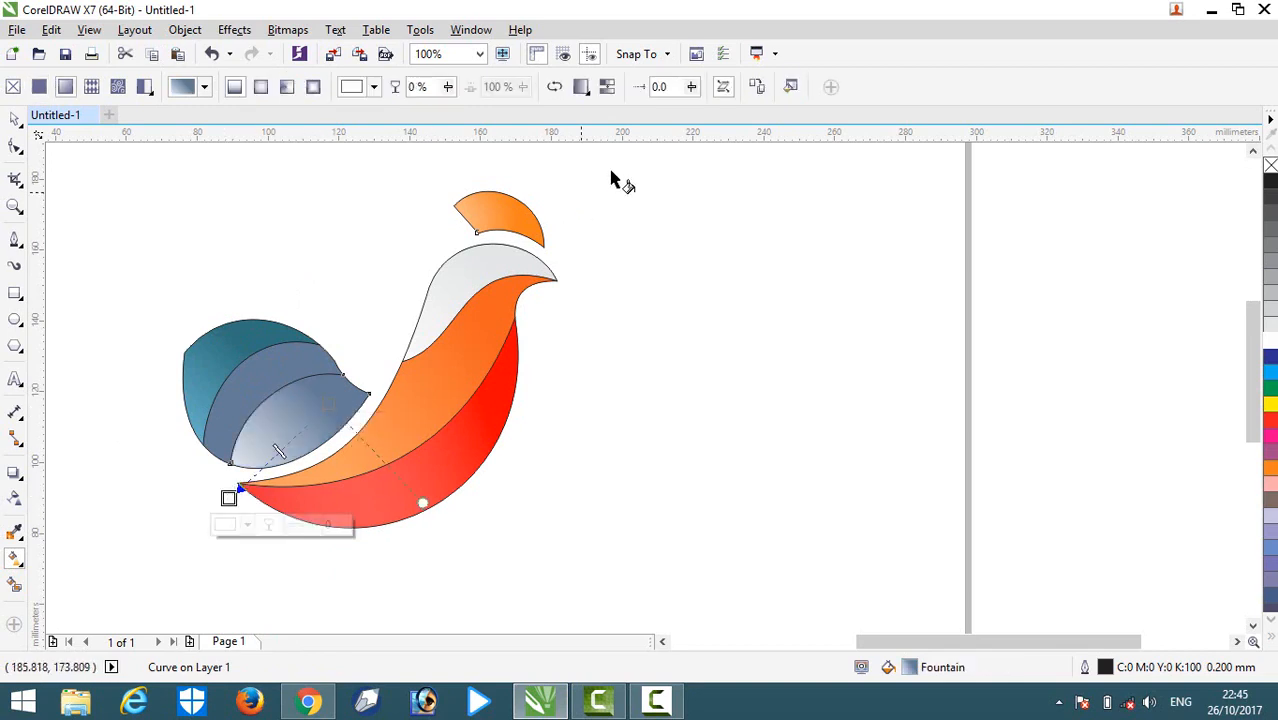
# Step: Copy the neck section's gradient to the innermost tail feather and set its upper-end colour to light blue, CMYK 32, 15, 5, 0
pyautogui.click(757, 87)
pyautogui.click(405, 357)
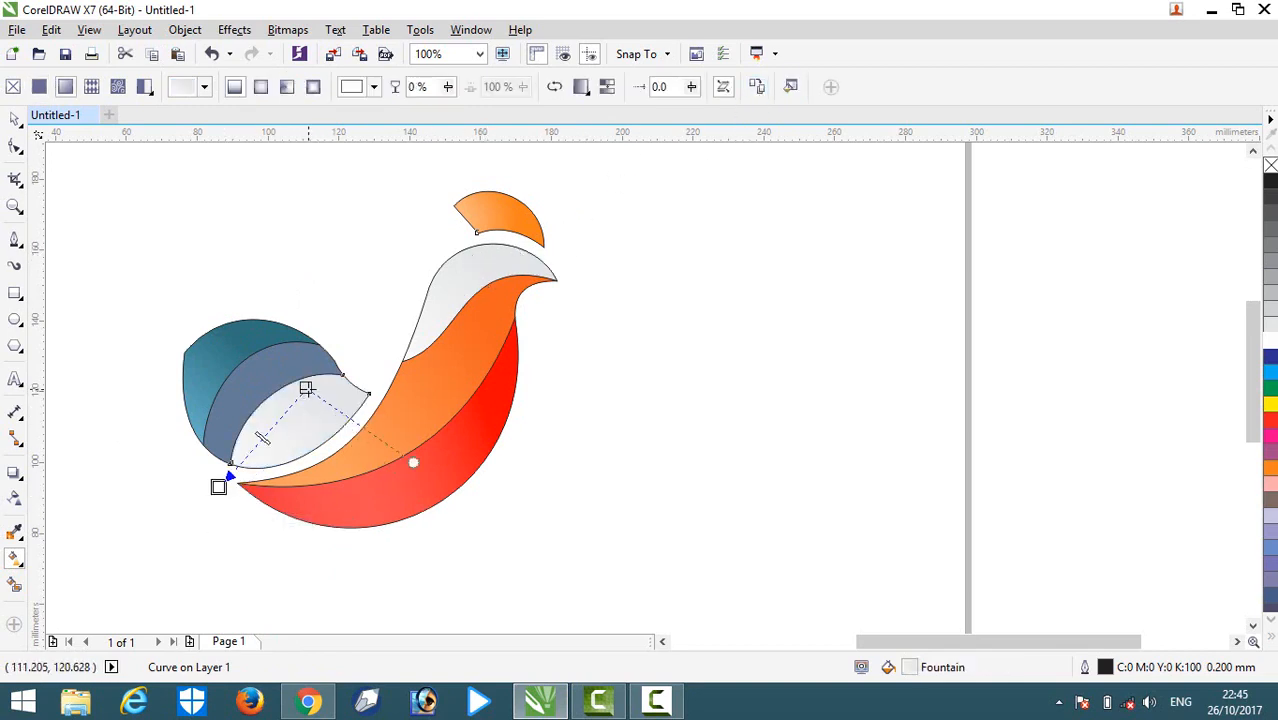
pyautogui.moveTo(306, 388); pyautogui.dragTo(354, 385)
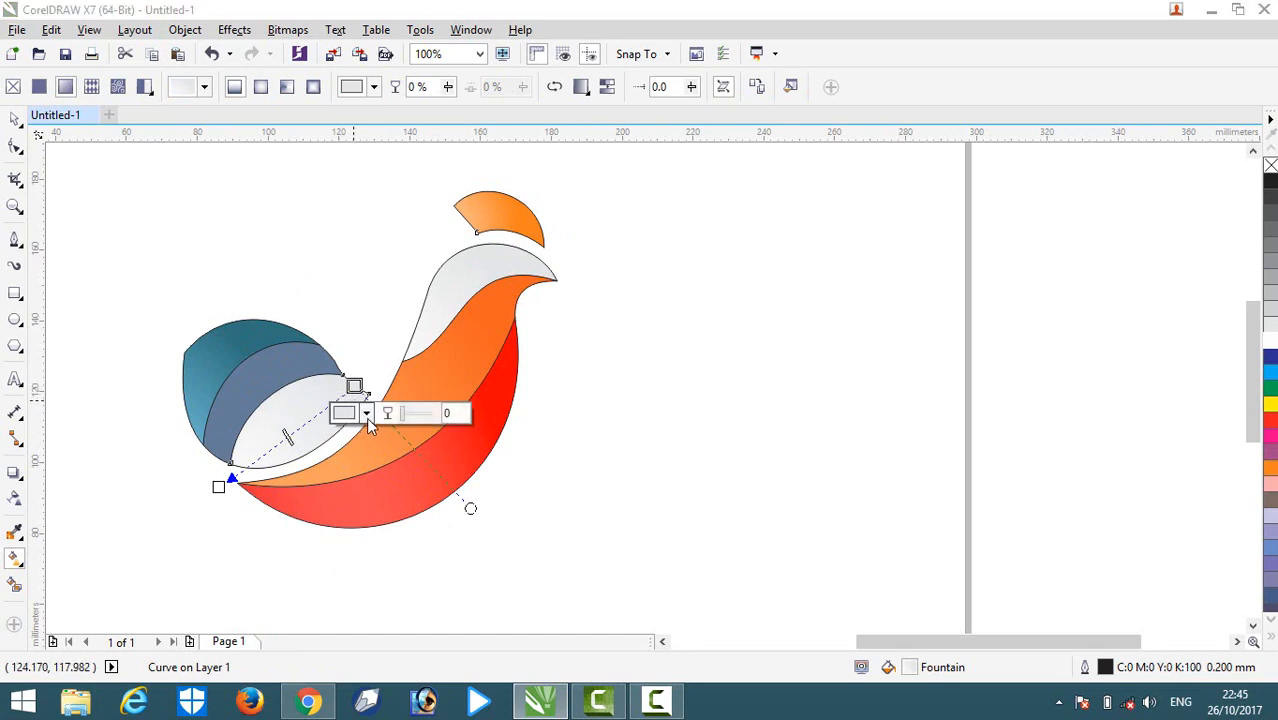
pyautogui.click(366, 413)
pyautogui.moveTo(347, 512); pyautogui.dragTo(368, 517)
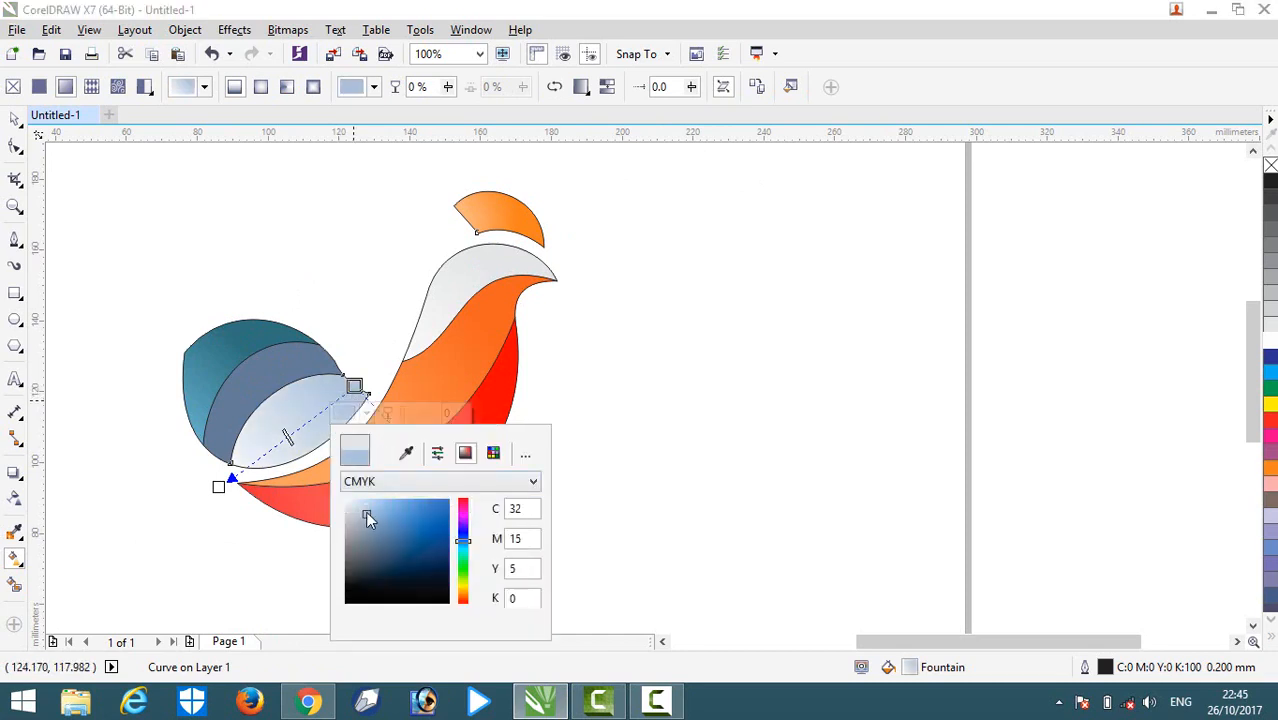
# Step: Apply a diagonal linear fountain fill to the middle tail feather, from grey-teal #6E898A at the upper end to white at the lower end
pyautogui.click(285, 371)
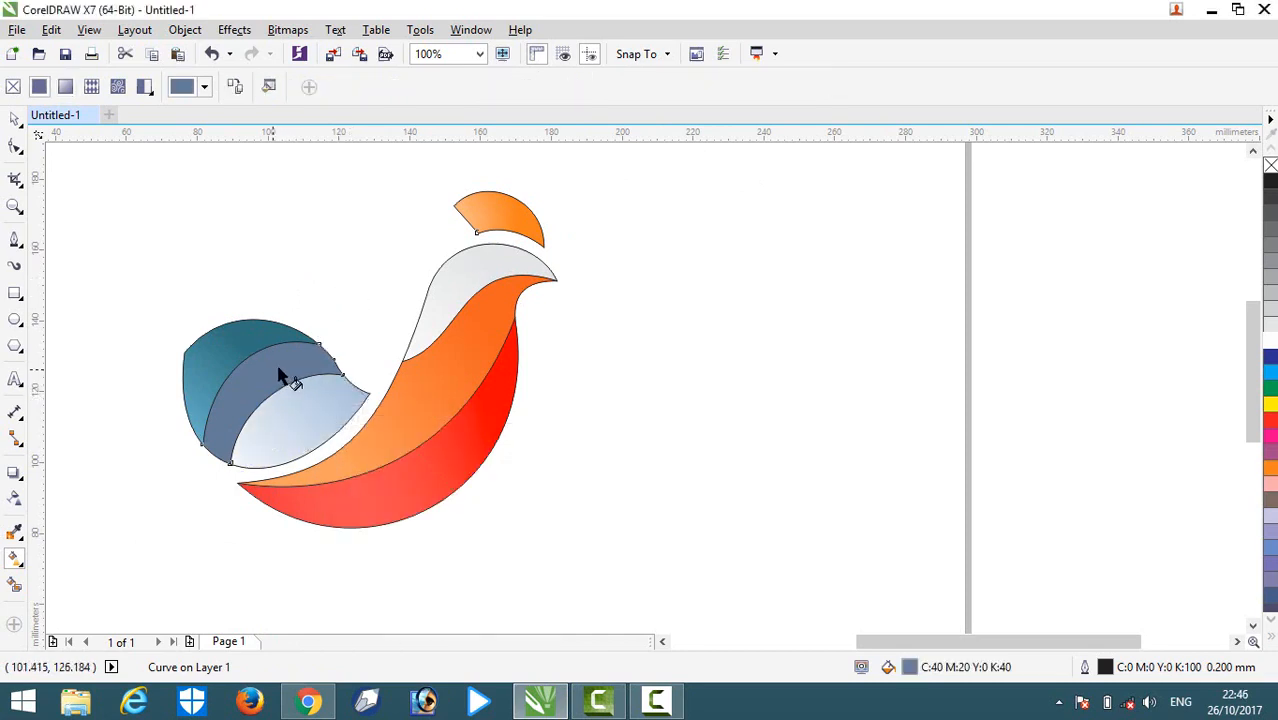
pyautogui.moveTo(210, 467); pyautogui.dragTo(205, 470)
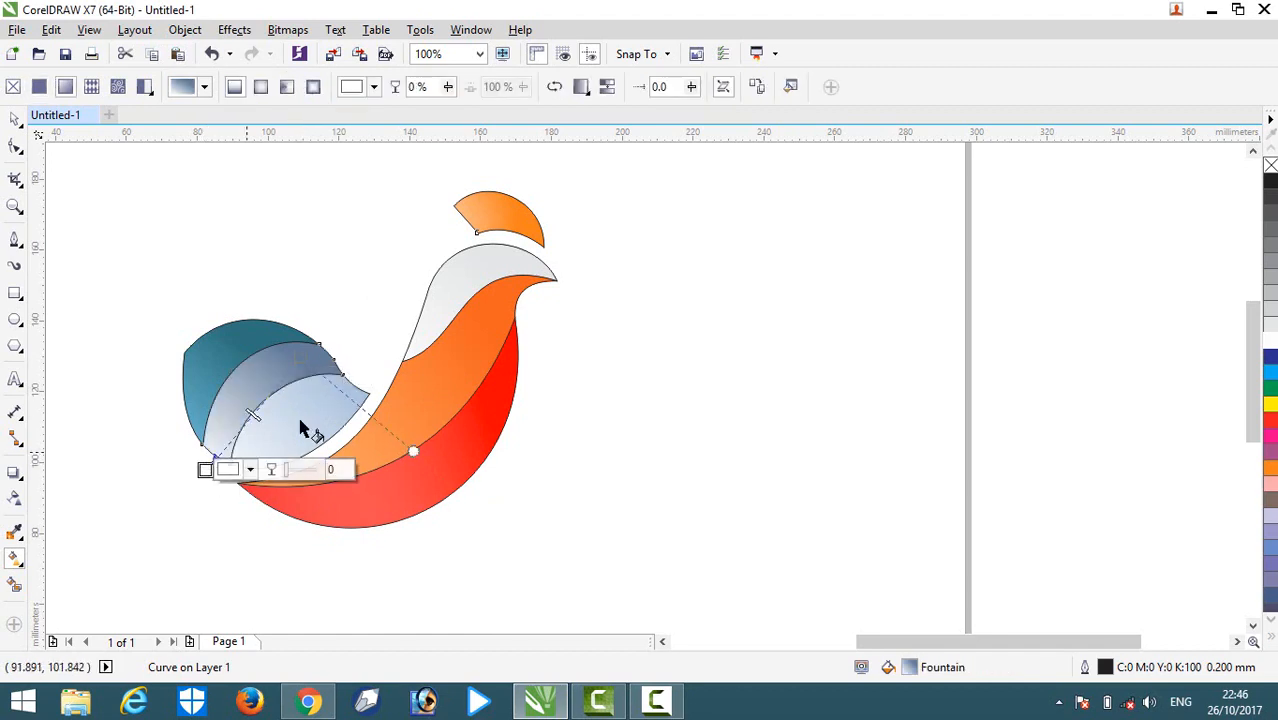
pyautogui.click(301, 359)
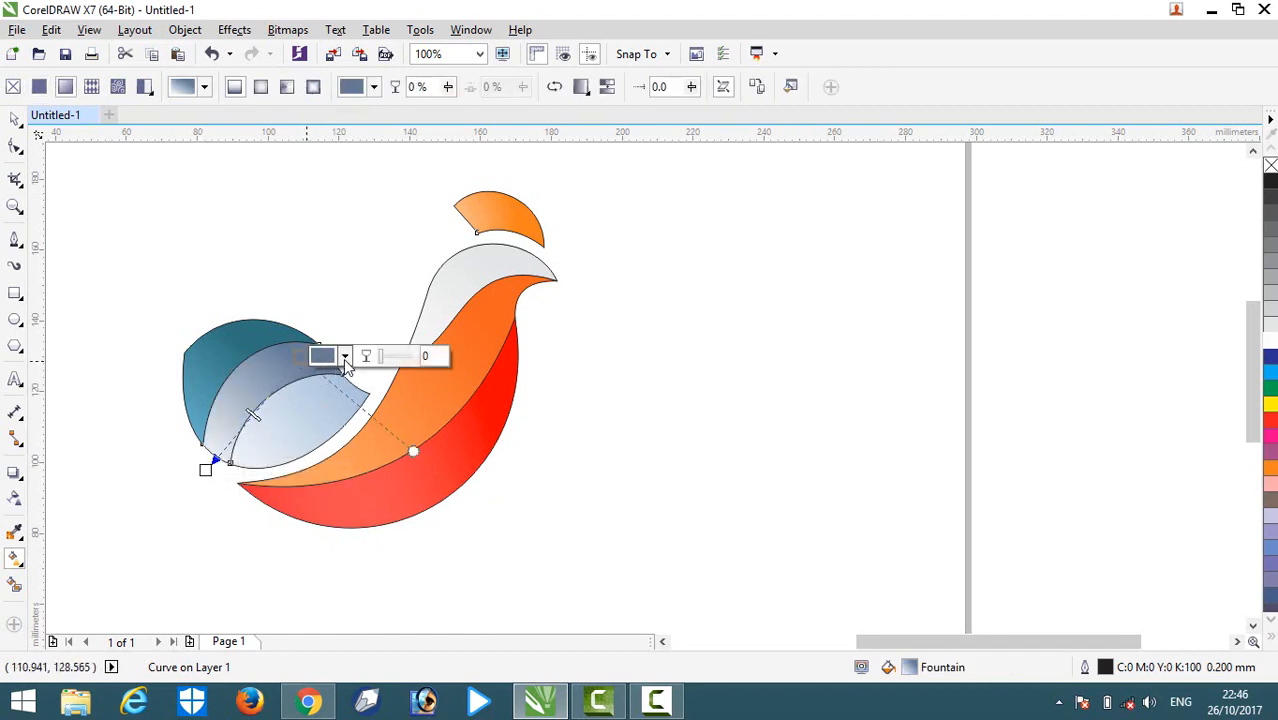
pyautogui.click(344, 357)
pyautogui.moveTo(353, 478); pyautogui.dragTo(367, 455)
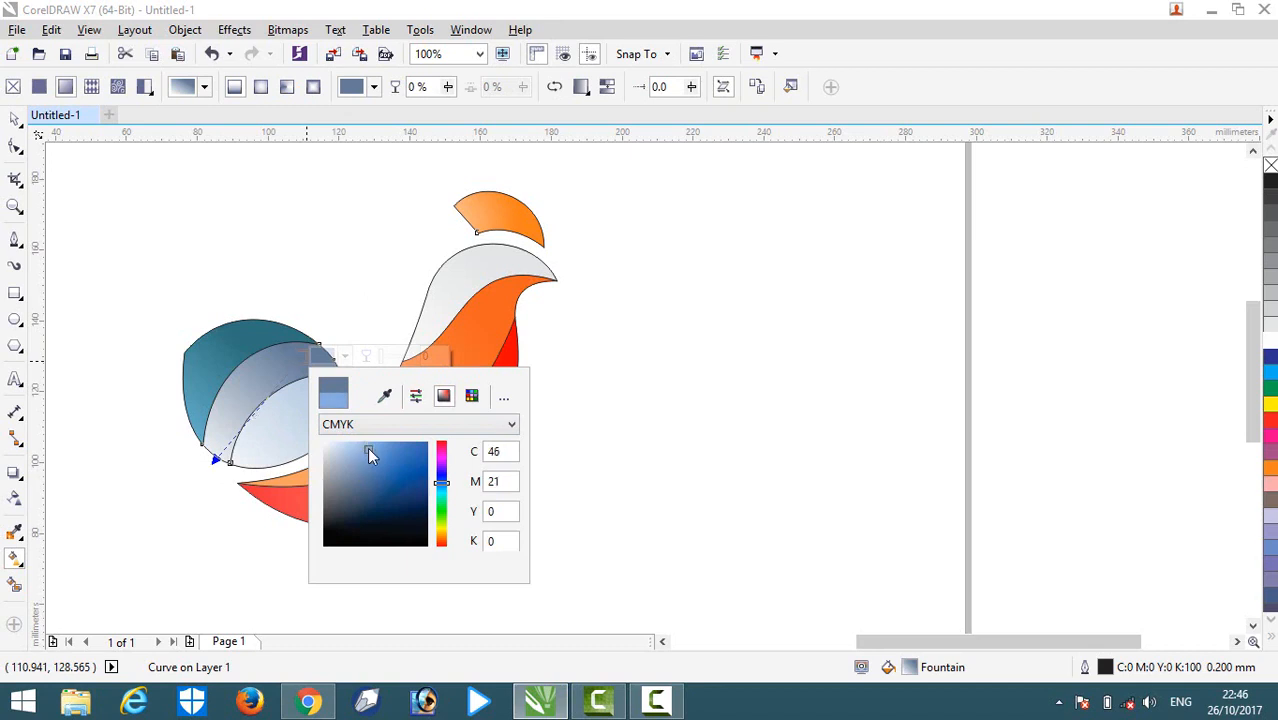
pyautogui.click(384, 396)
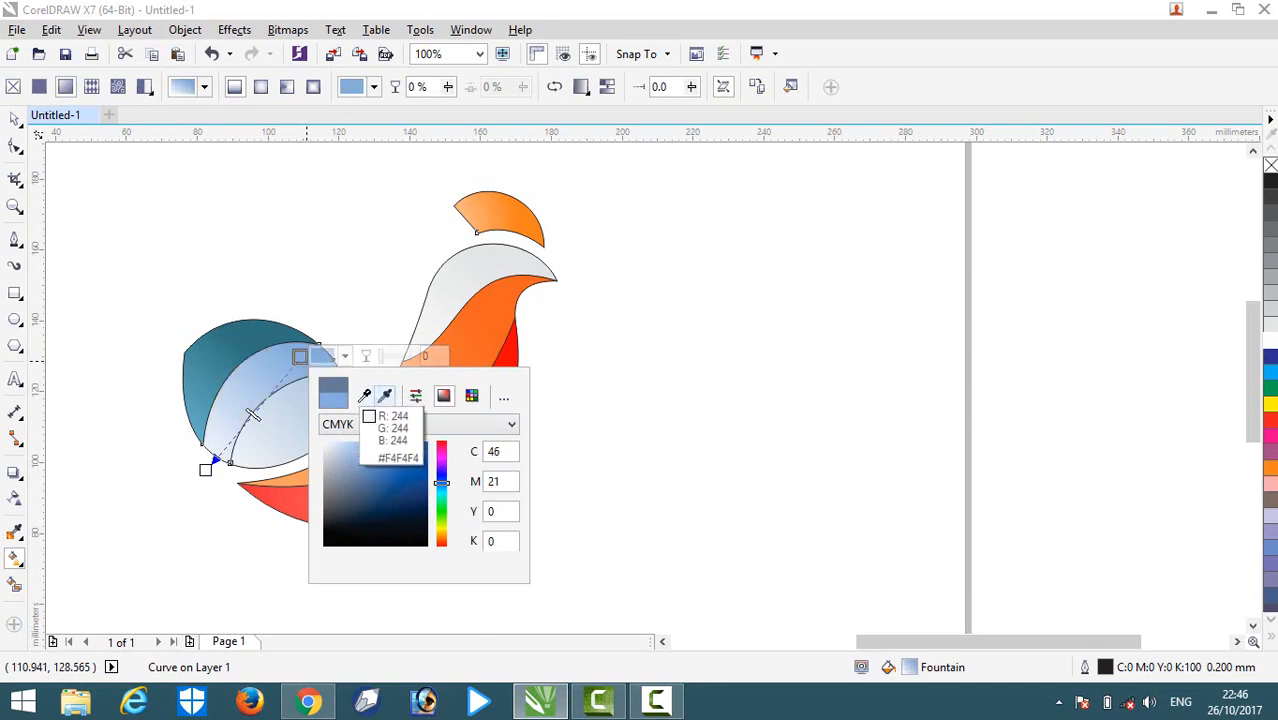
pyautogui.click(386, 398)
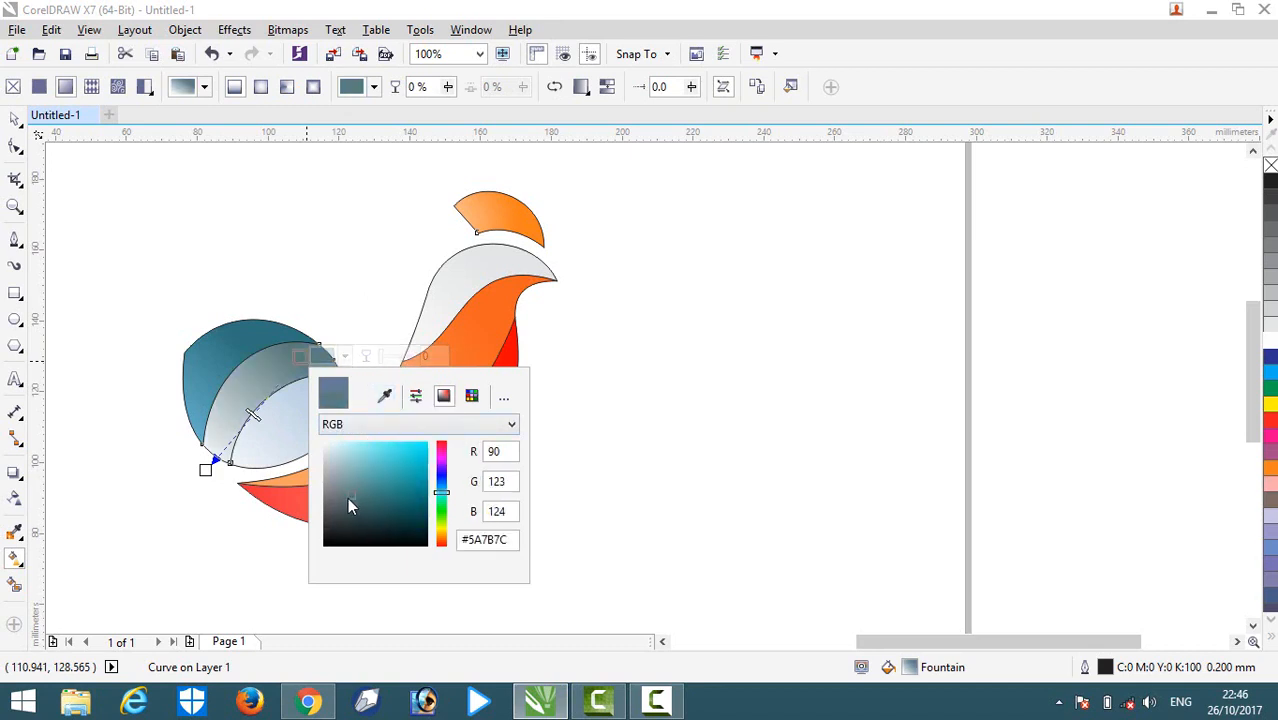
pyautogui.moveTo(348, 498)
pyautogui.mouseDown()
pyautogui.moveTo(365, 453)
pyautogui.moveTo(345, 462)
pyautogui.moveTo(344, 489)
pyautogui.mouseUp()
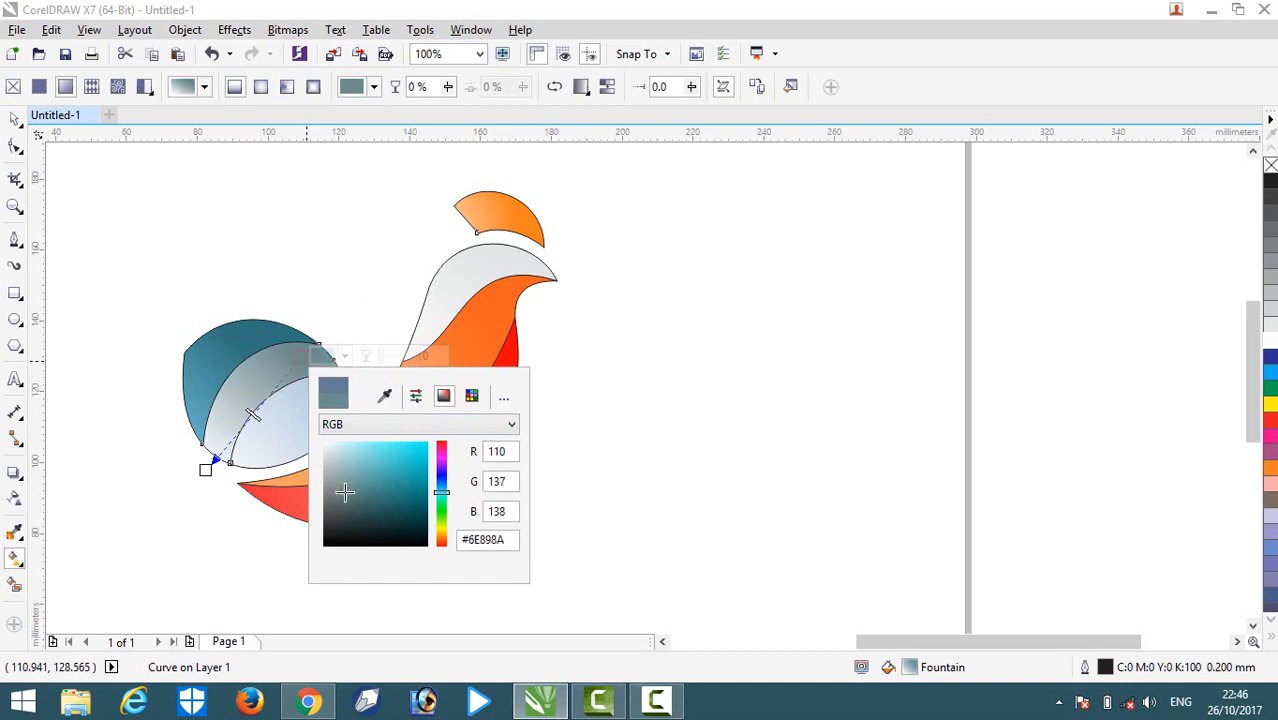
# Step: Lighten the upper-end gradient colour of the outer tail feather to teal #71A3AB
pyautogui.click(238, 337)
pyautogui.click(245, 337)
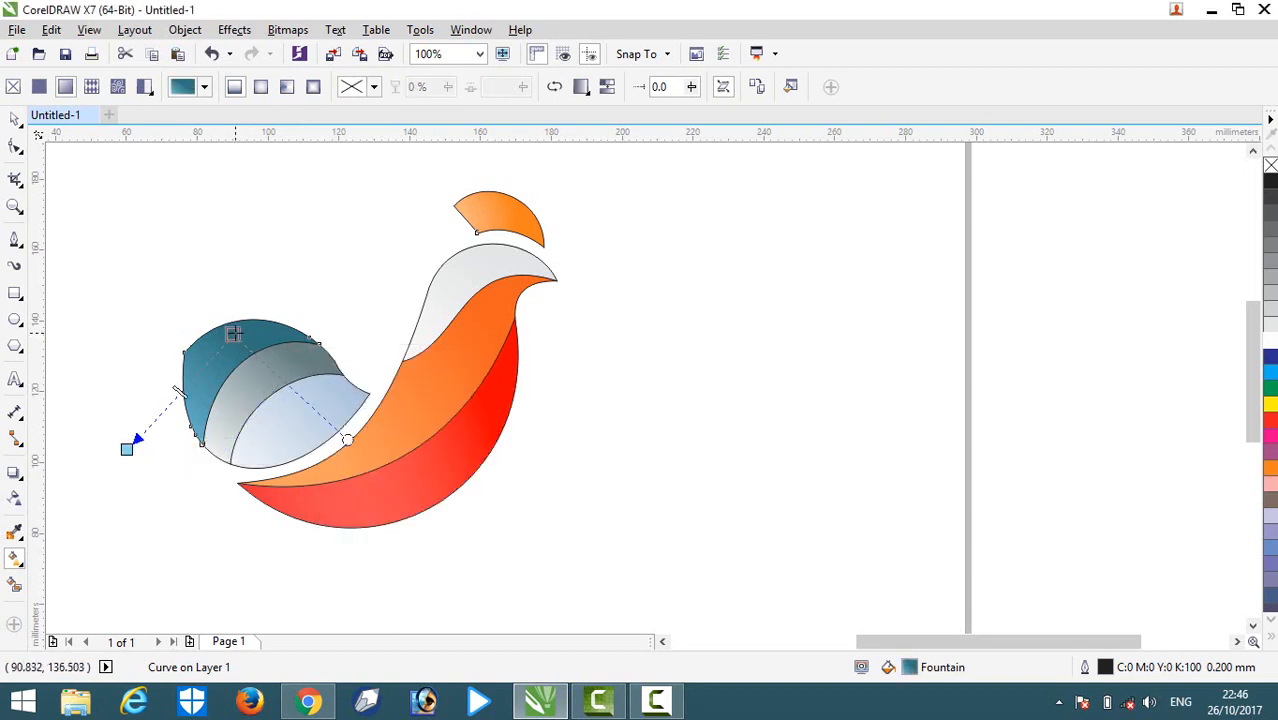
pyautogui.click(233, 334)
pyautogui.click(276, 335)
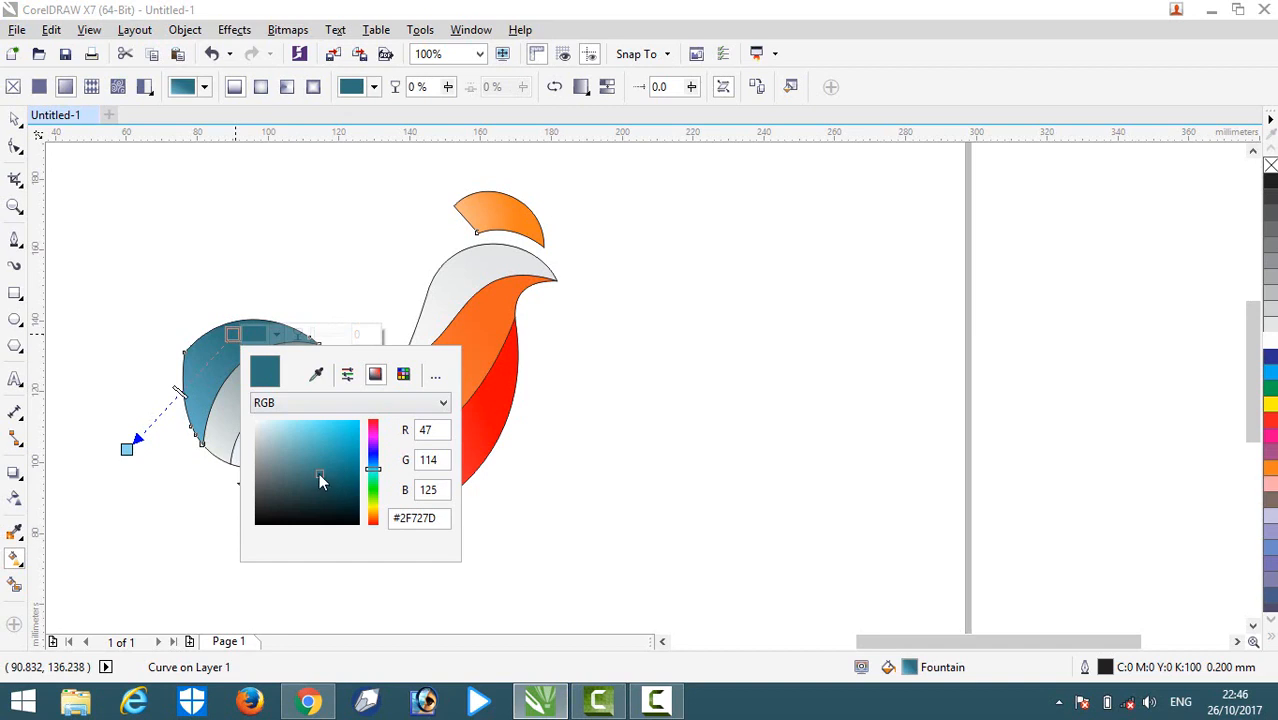
pyautogui.moveTo(319, 473); pyautogui.dragTo(290, 455)
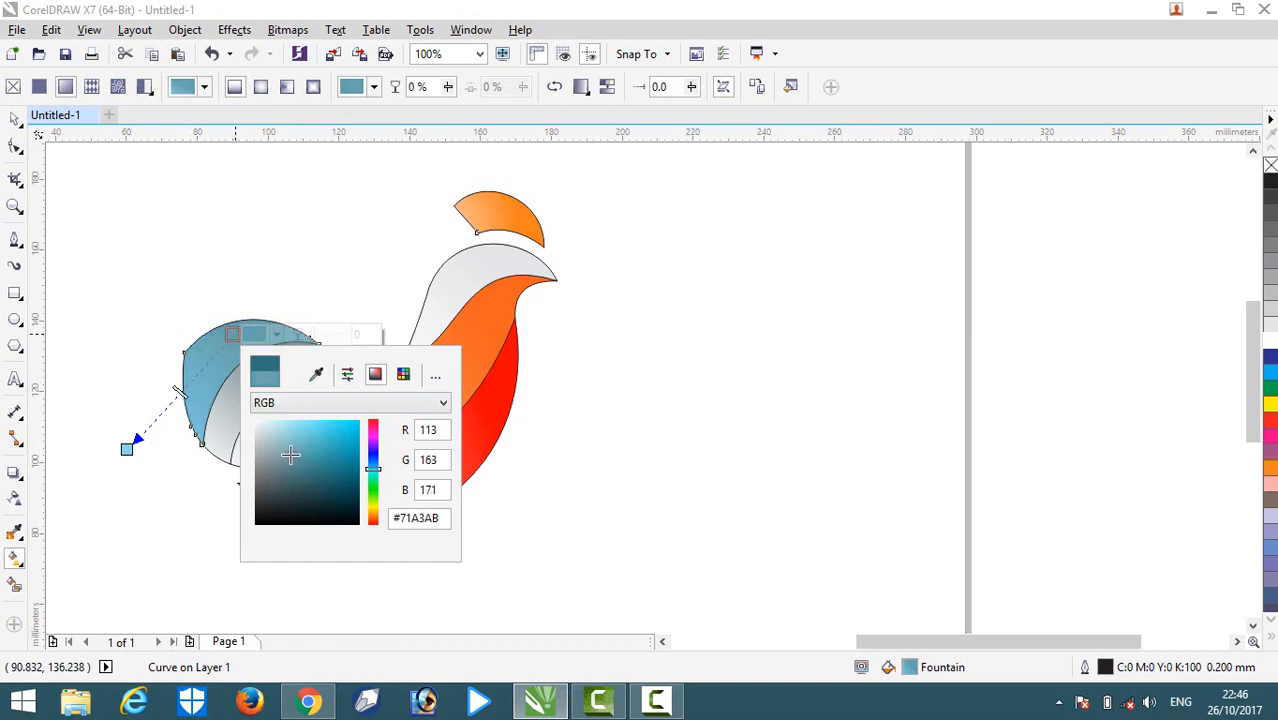
pyautogui.click(240, 262)
pyautogui.scroll(-2, 330, 278)
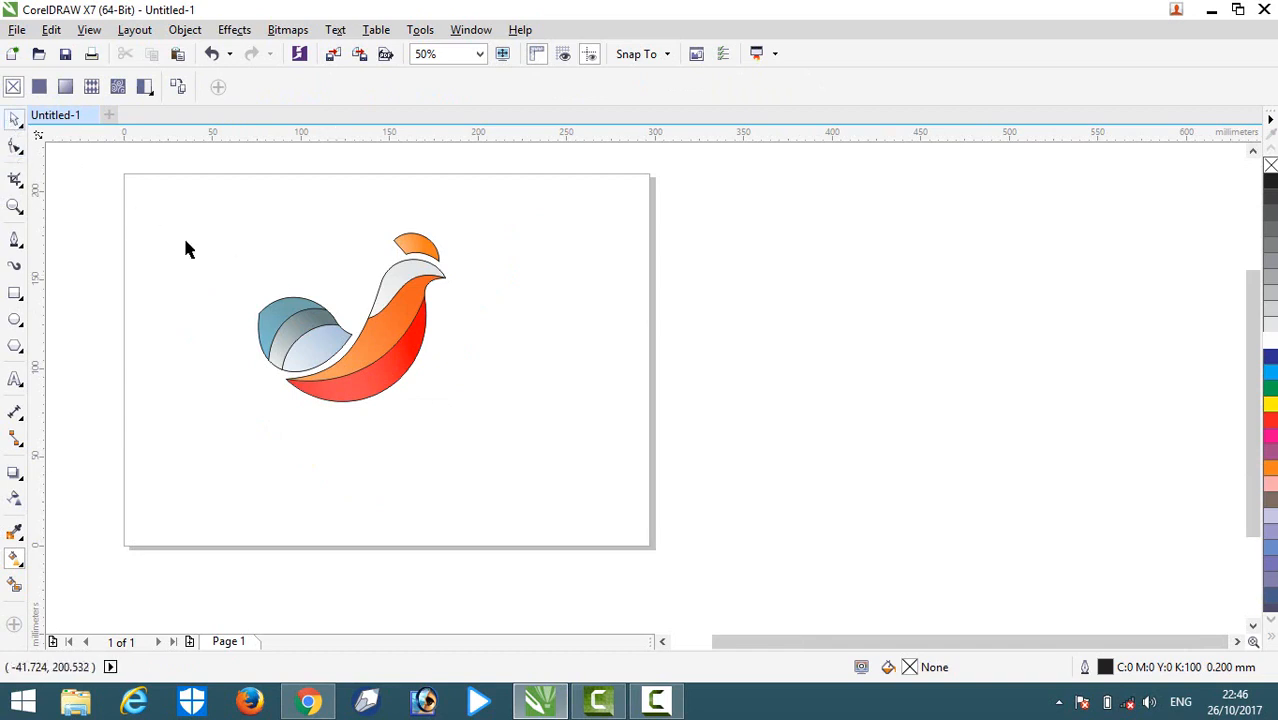
# Step: Remove the outline from all the rooster's sections by setting their outline width to None
pyautogui.press('space')
pyautogui.scroll(-2, 285, 262)
pyautogui.scroll(4, 260, 254)
pyautogui.scroll(-2, 297, 260)
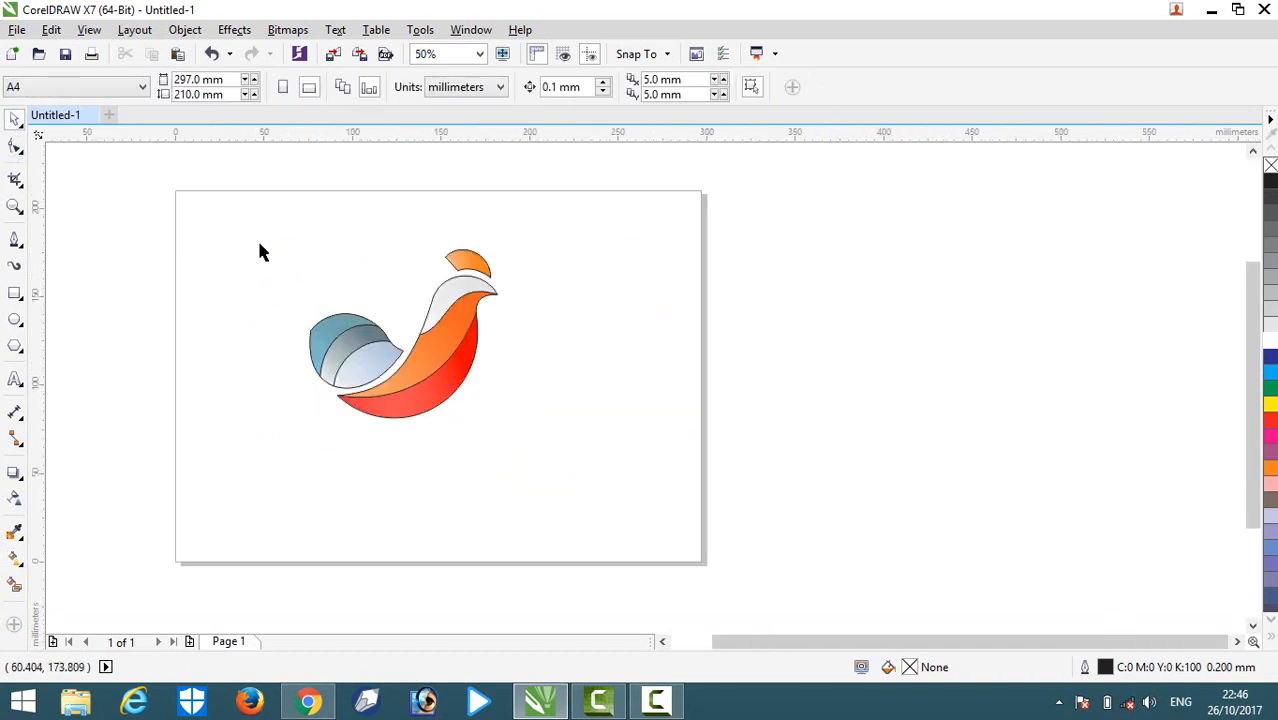
pyautogui.moveTo(390, 228); pyautogui.dragTo(613, 536)
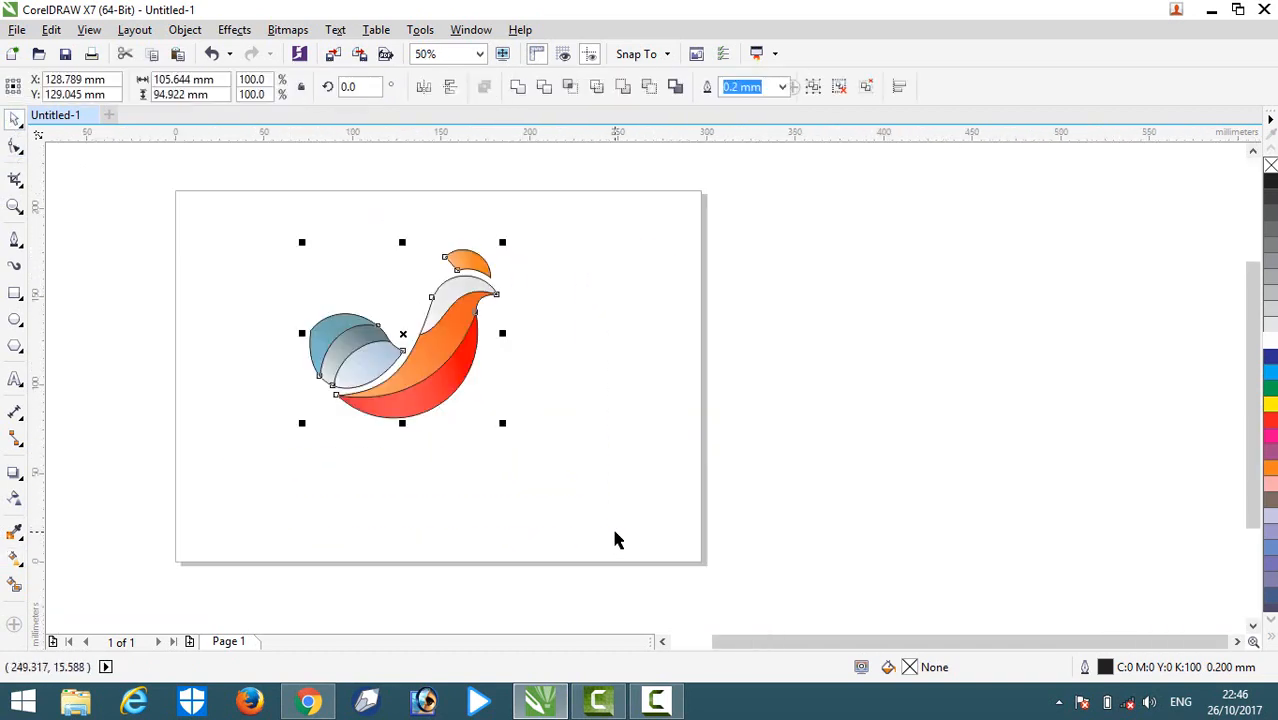
pyautogui.click(784, 87)
pyautogui.click(742, 110)
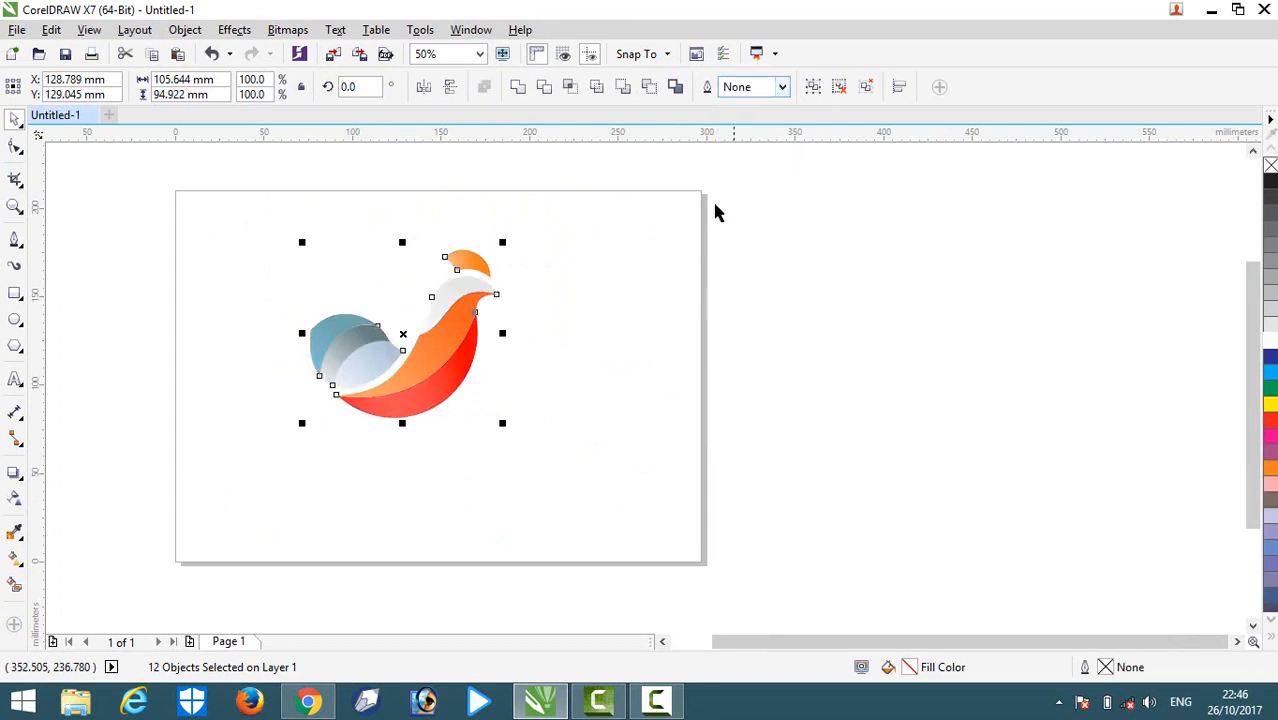
pyautogui.click(560, 303)
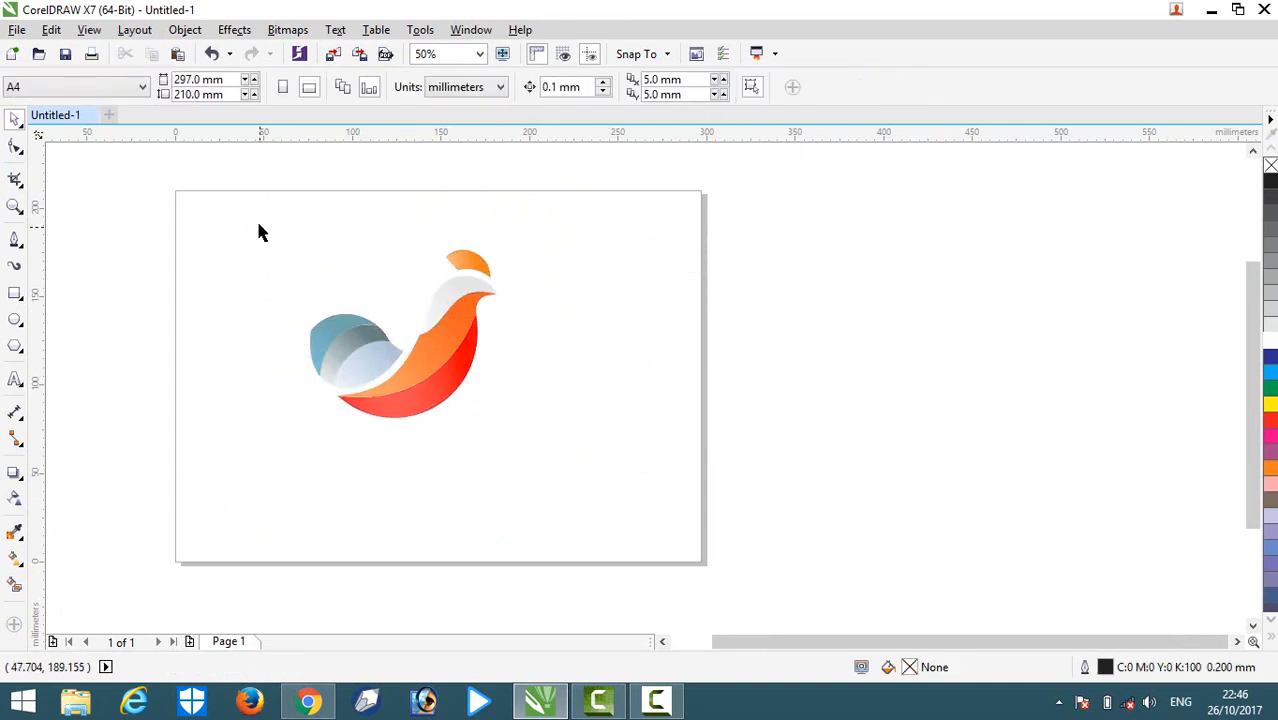
# Step: Group all the rooster's sections and move the group to the right so it lies mostly outside the page
pyautogui.moveTo(262, 213); pyautogui.dragTo(565, 533)
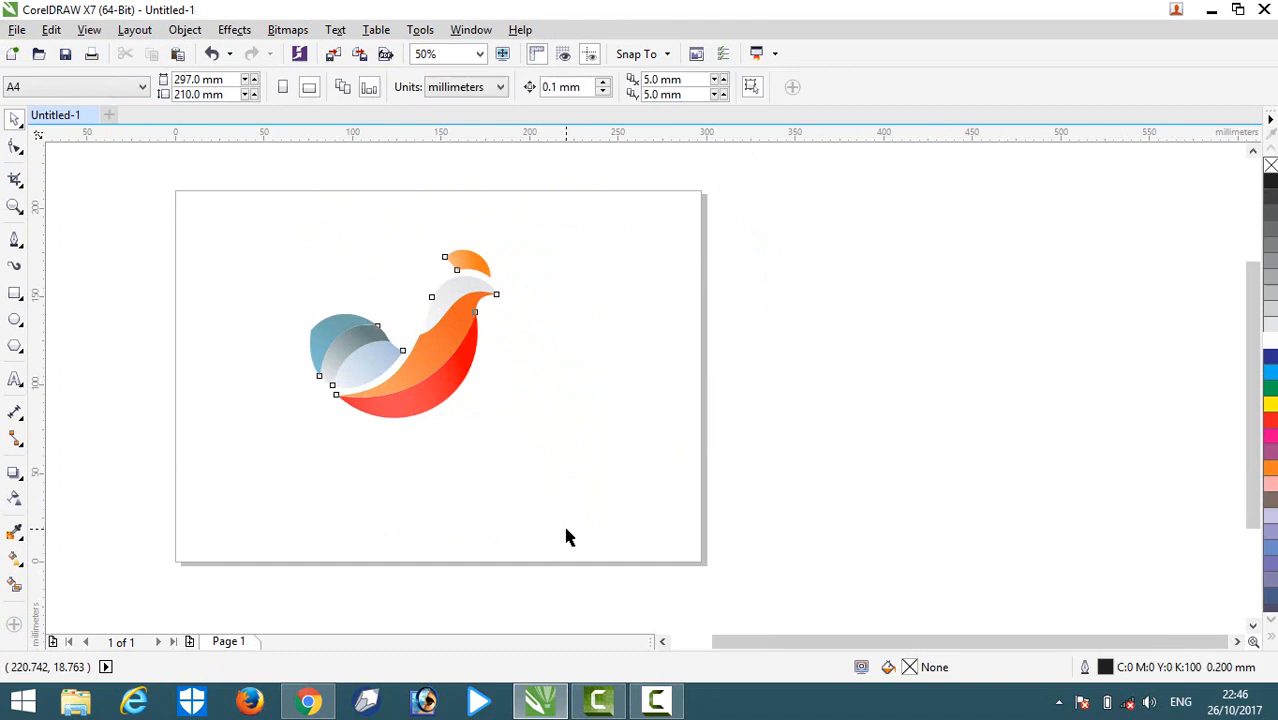
pyautogui.click(647, 442)
pyautogui.scroll(2, 390, 342)
pyautogui.scroll(4, 208, 300)
pyautogui.scroll(-2, 251, 308)
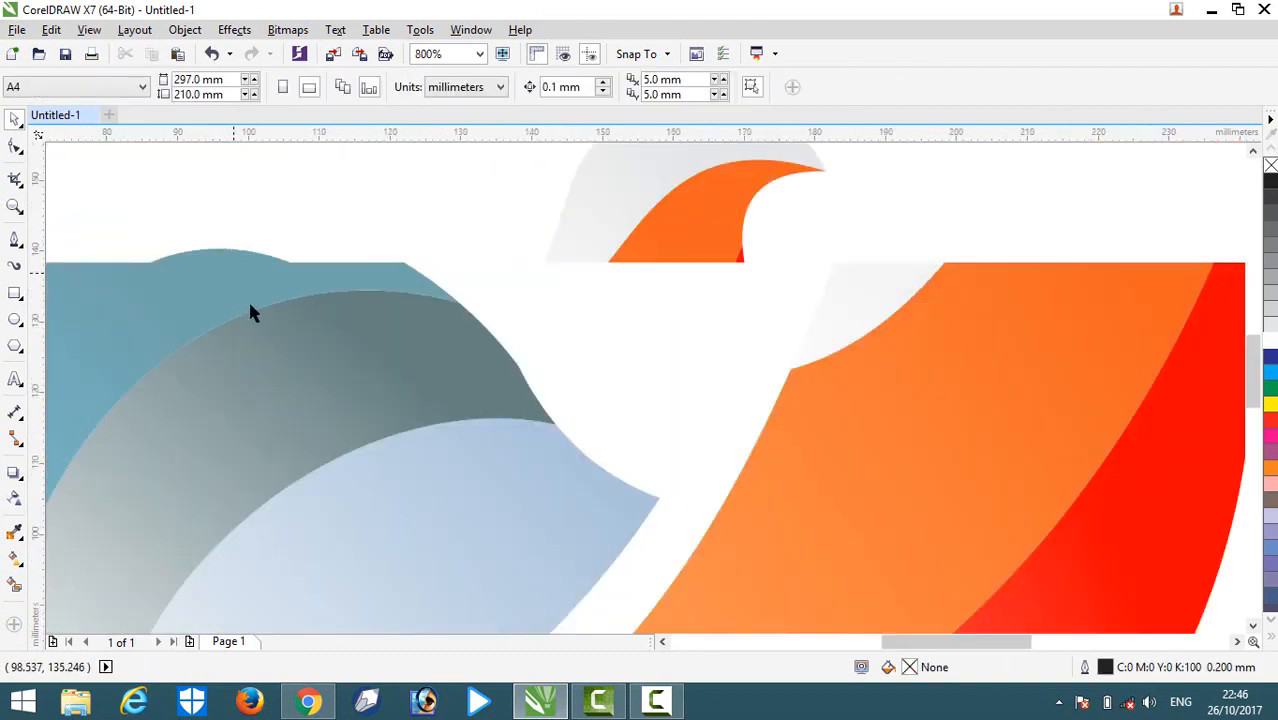
pyautogui.scroll(-3, 276, 310)
pyautogui.moveTo(180, 192); pyautogui.dragTo(534, 500)
pyautogui.press('Escape')
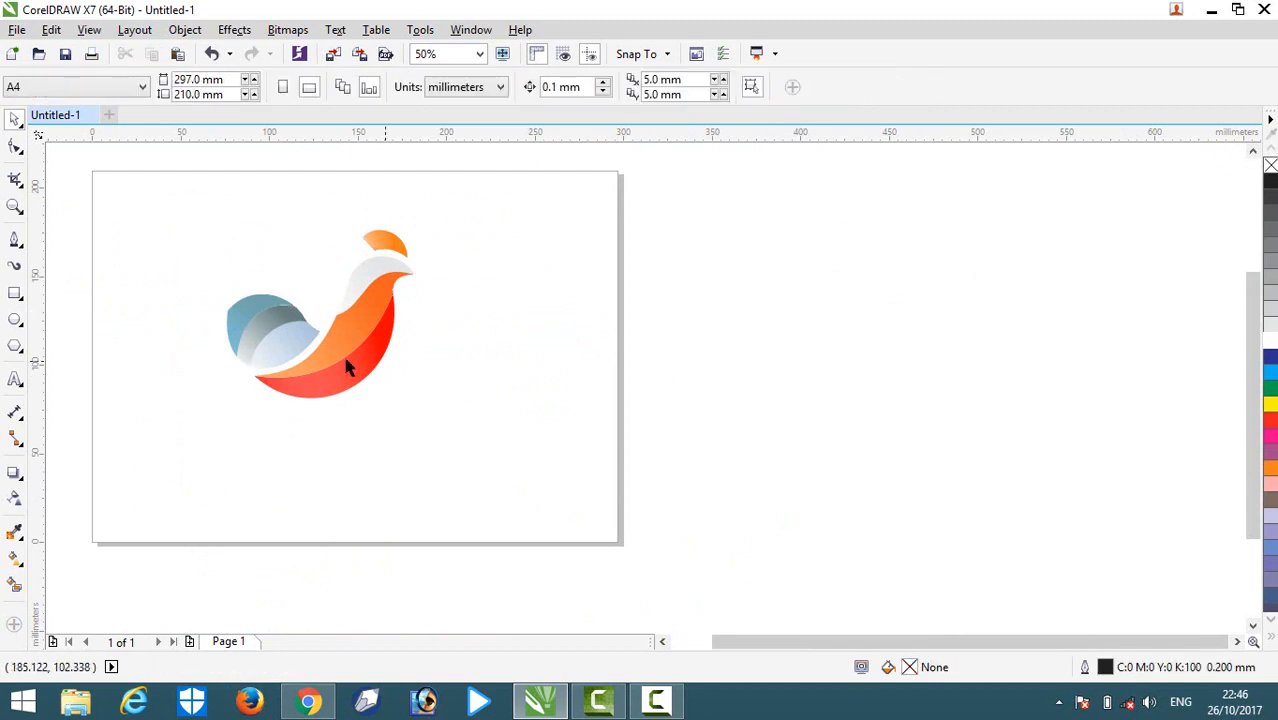
pyautogui.moveTo(344, 351); pyautogui.dragTo(735, 335)
pyautogui.click(875, 345)
pyautogui.click(872, 348)
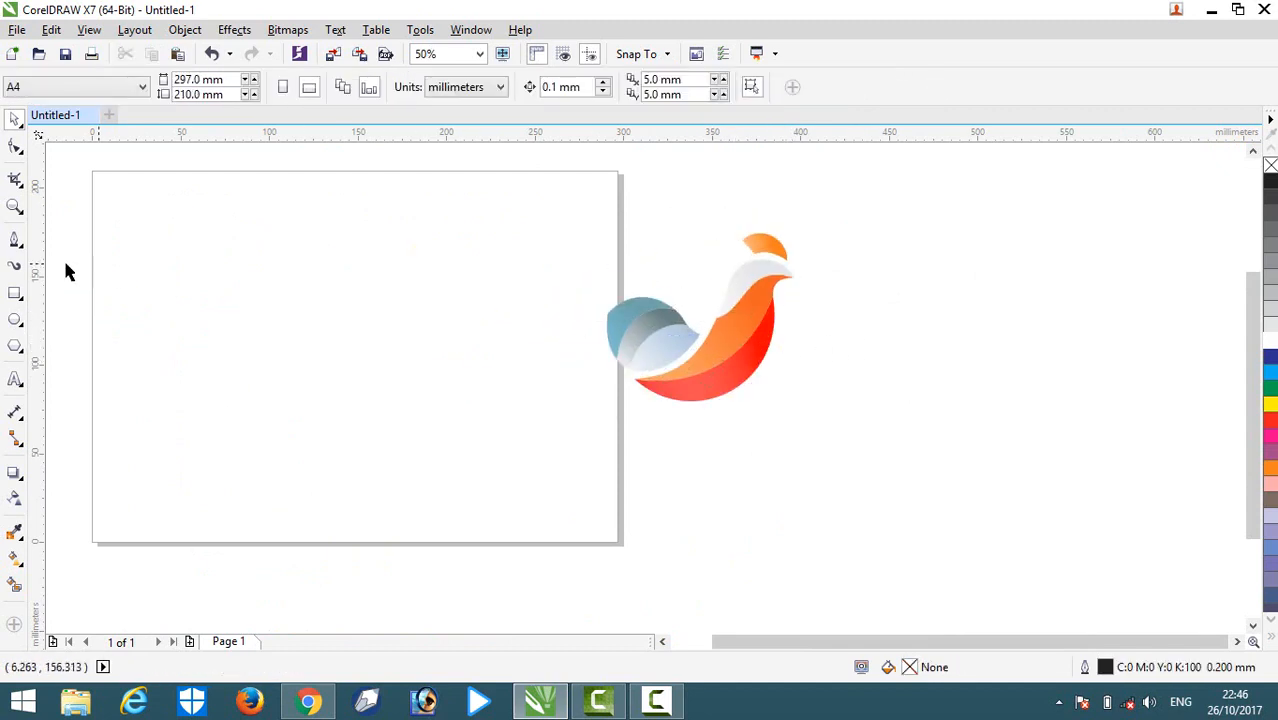
# Step: Draw a background rectangle of about 295 by 209 mm over the page and fill it with black
pyautogui.click(15, 293)
pyautogui.moveTo(92, 171); pyautogui.dragTo(620, 542)
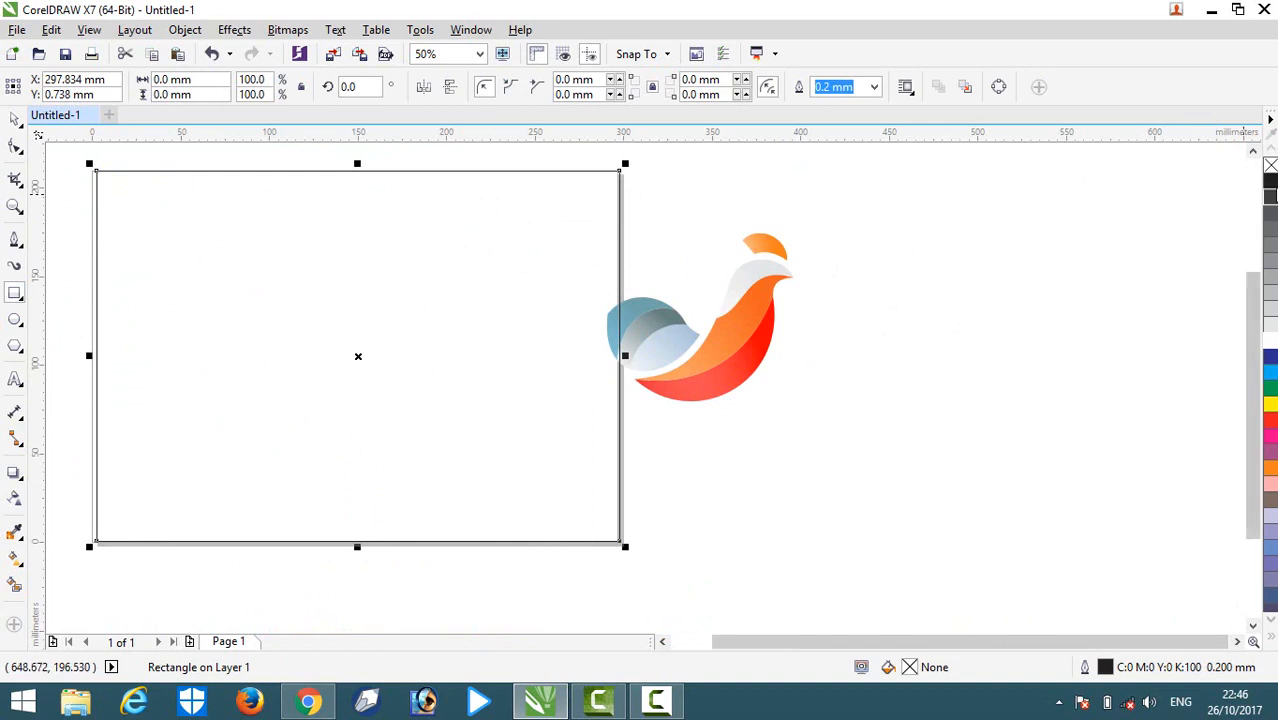
pyautogui.click(1270, 181)
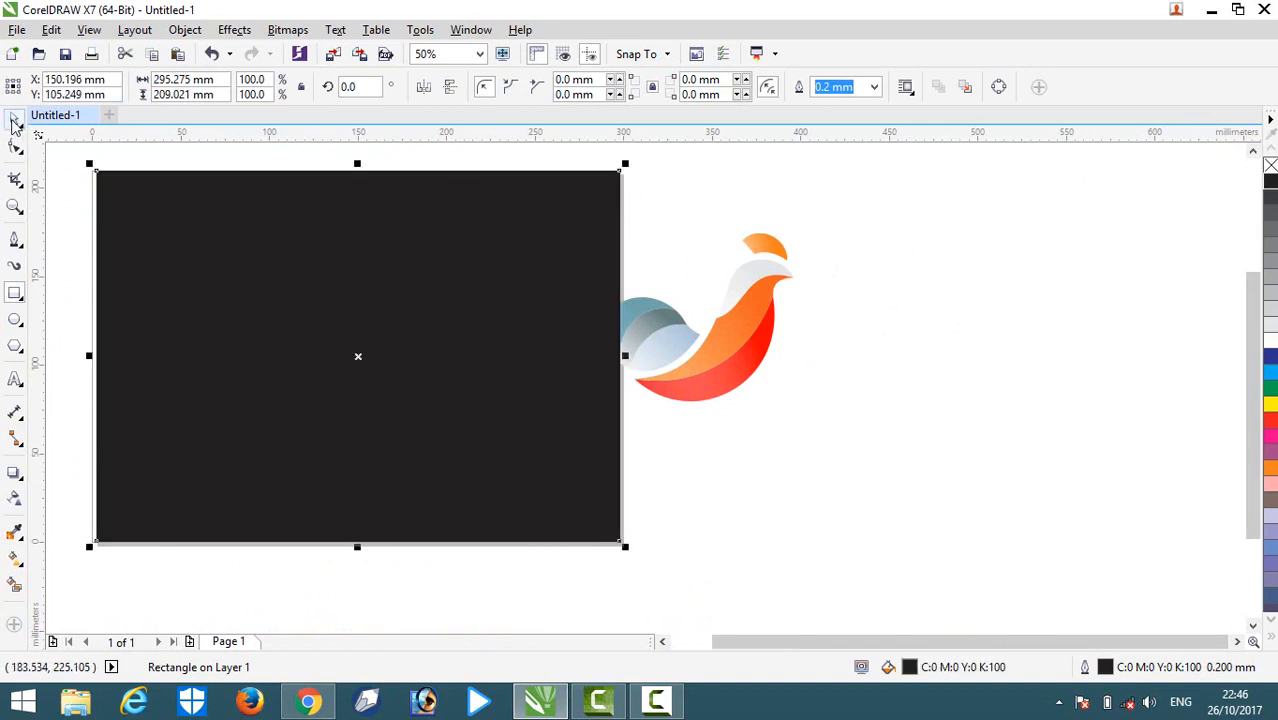
pyautogui.press('Escape')
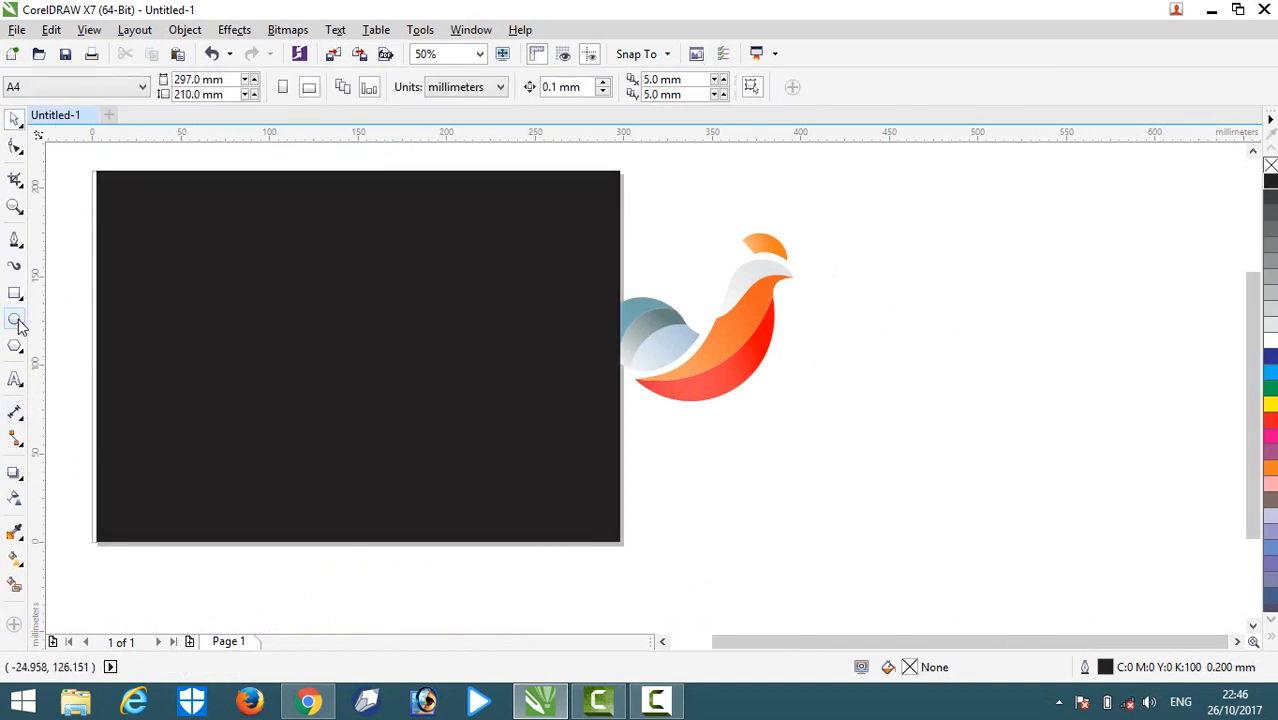
# Step: Fill the background rectangle with the teal sampled from the outer tail feather, CMYK 60, 23, 30, 0
pyautogui.click(445, 355)
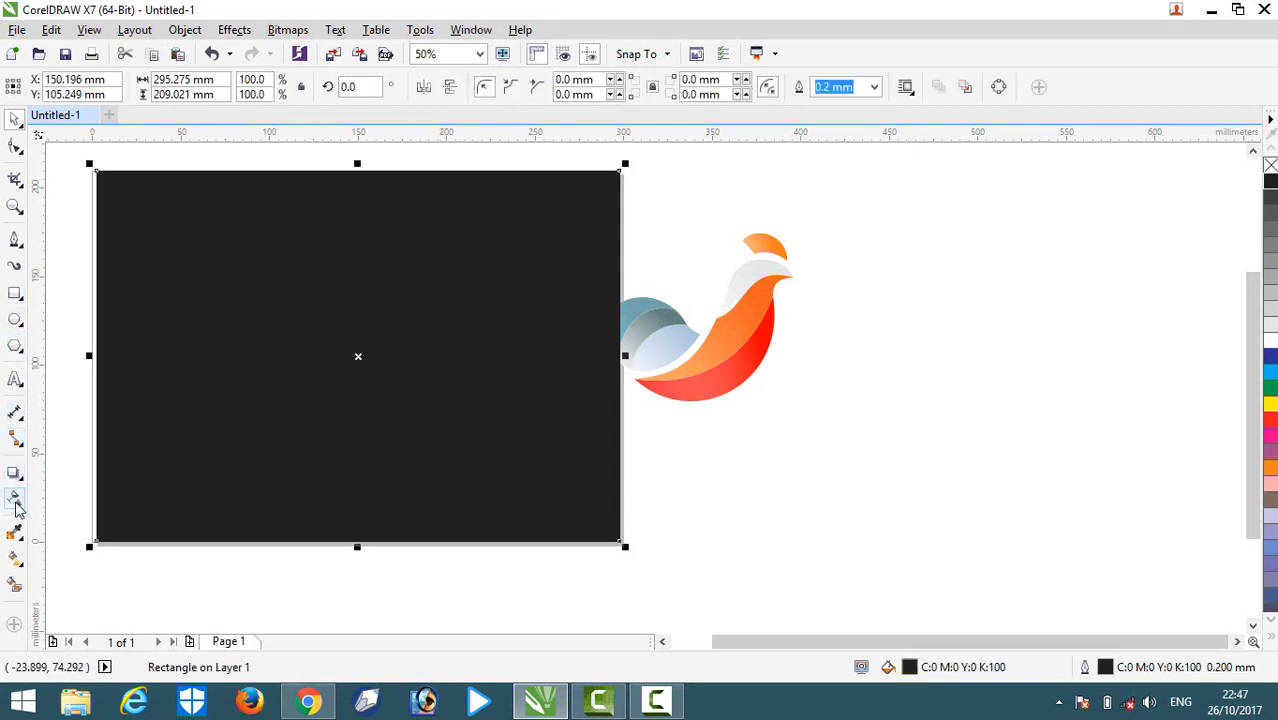
pyautogui.click(14, 536)
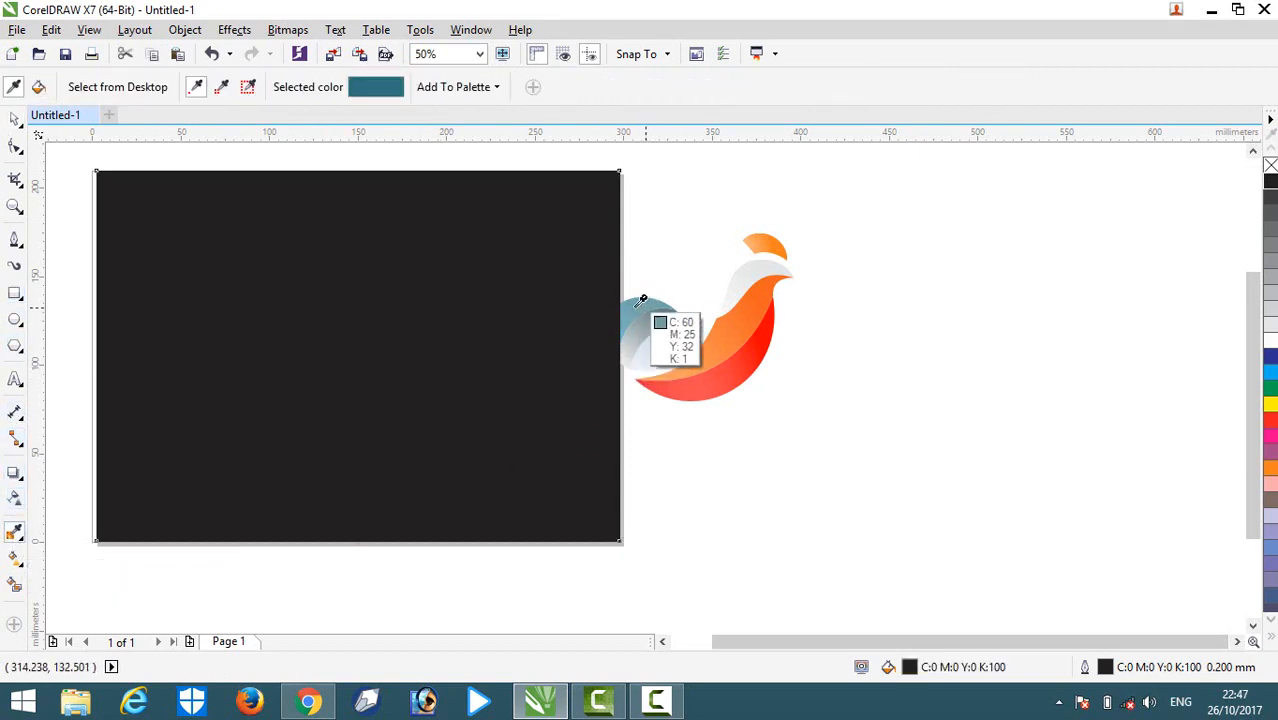
pyautogui.click(345, 306)
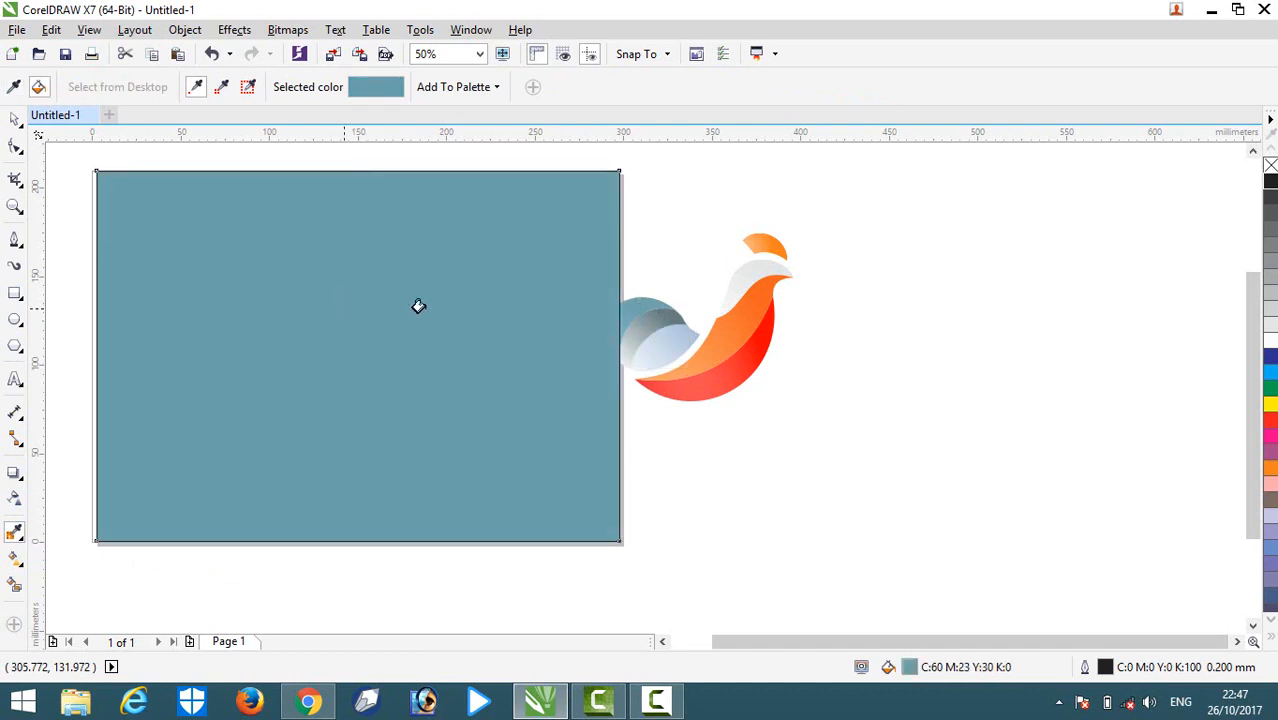
# Step: Move the rooster group back onto the background rectangle and bring it to the front
pyautogui.press('space')
pyautogui.click(675, 362)
pyautogui.moveTo(401, 363); pyautogui.dragTo(402, 364)
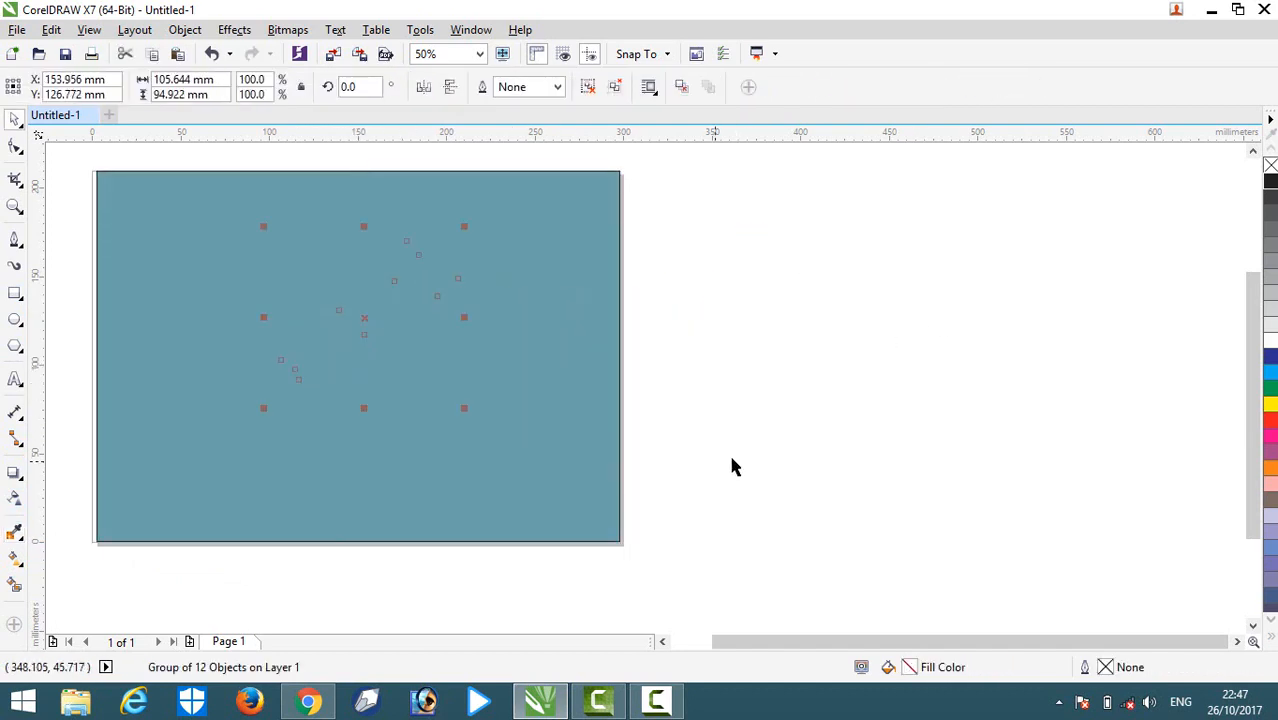
pyautogui.hotkey('shift', 'pageup')
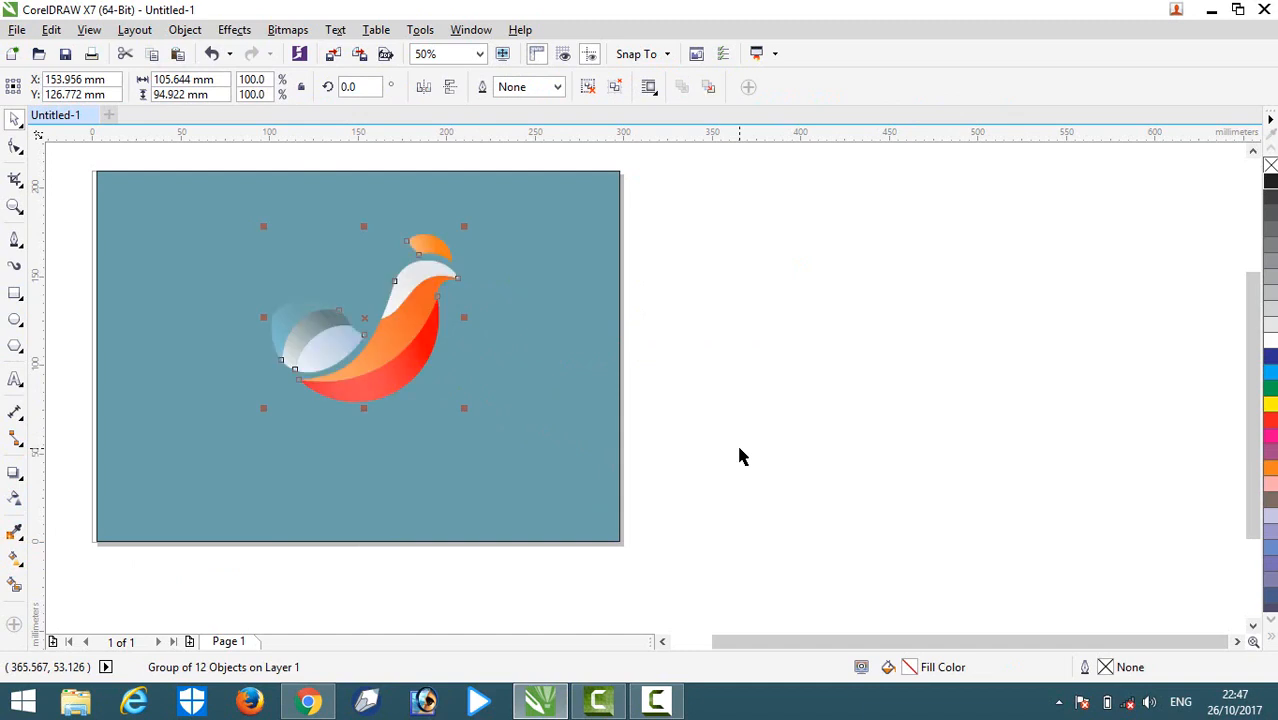
pyautogui.click(766, 410)
pyautogui.scroll(-2, 432, 305)
pyautogui.scroll(2, 392, 270)
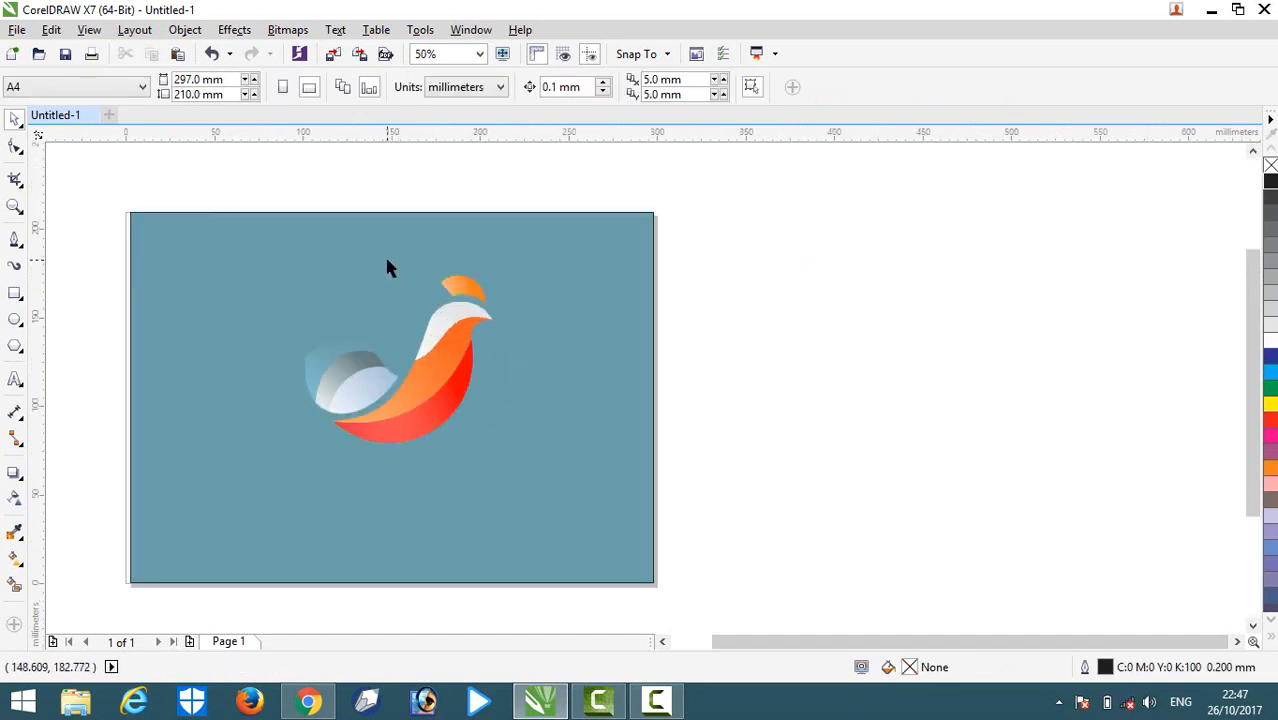
# Step: Nudge the background rectangle slightly up and left, to about X 149.7 mm, Y 106.3 mm, leaving the document defaults unchanged
pyautogui.moveTo(561, 456); pyautogui.dragTo(529, 459)
pyautogui.click(885, 479)
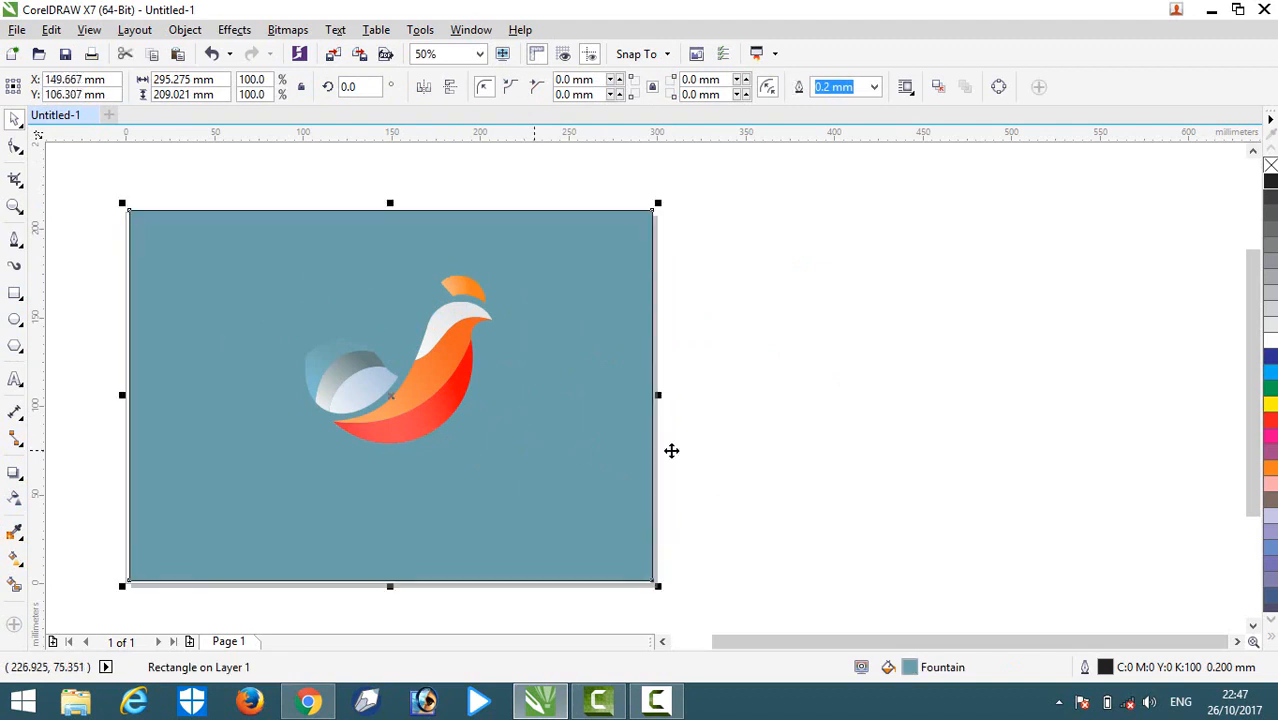
pyautogui.click(824, 449)
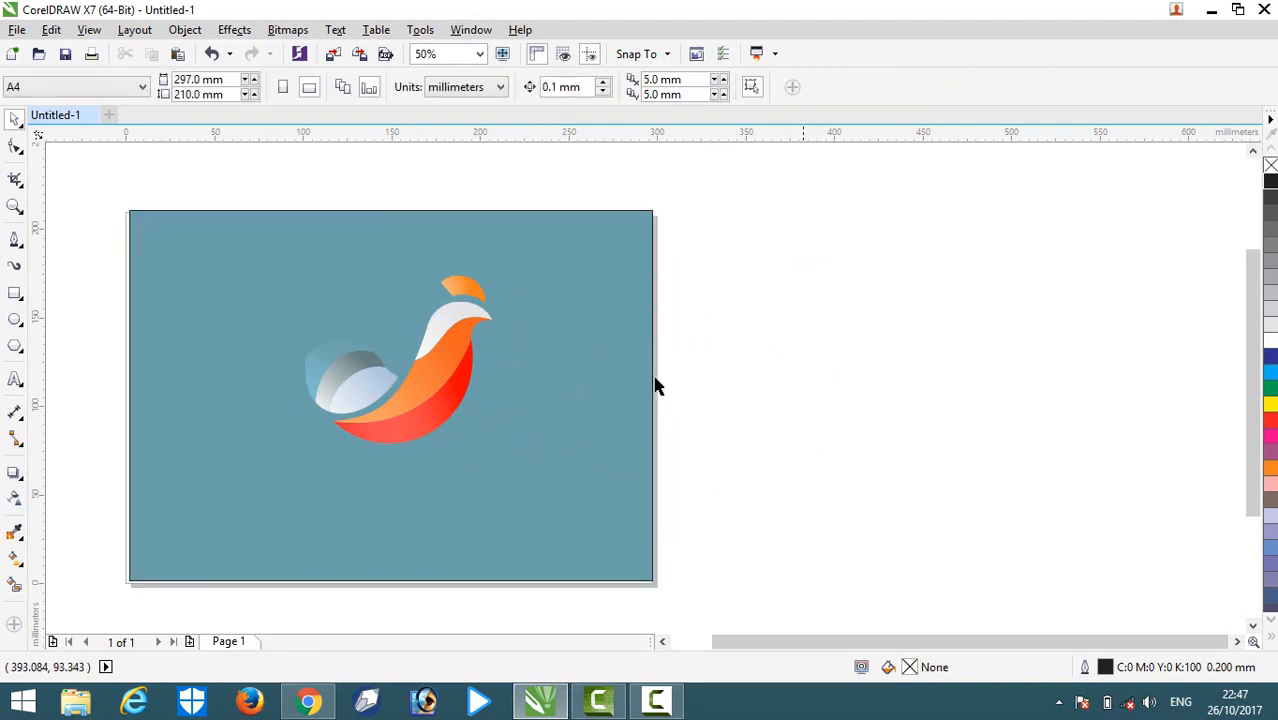
pyautogui.click(1271, 190)
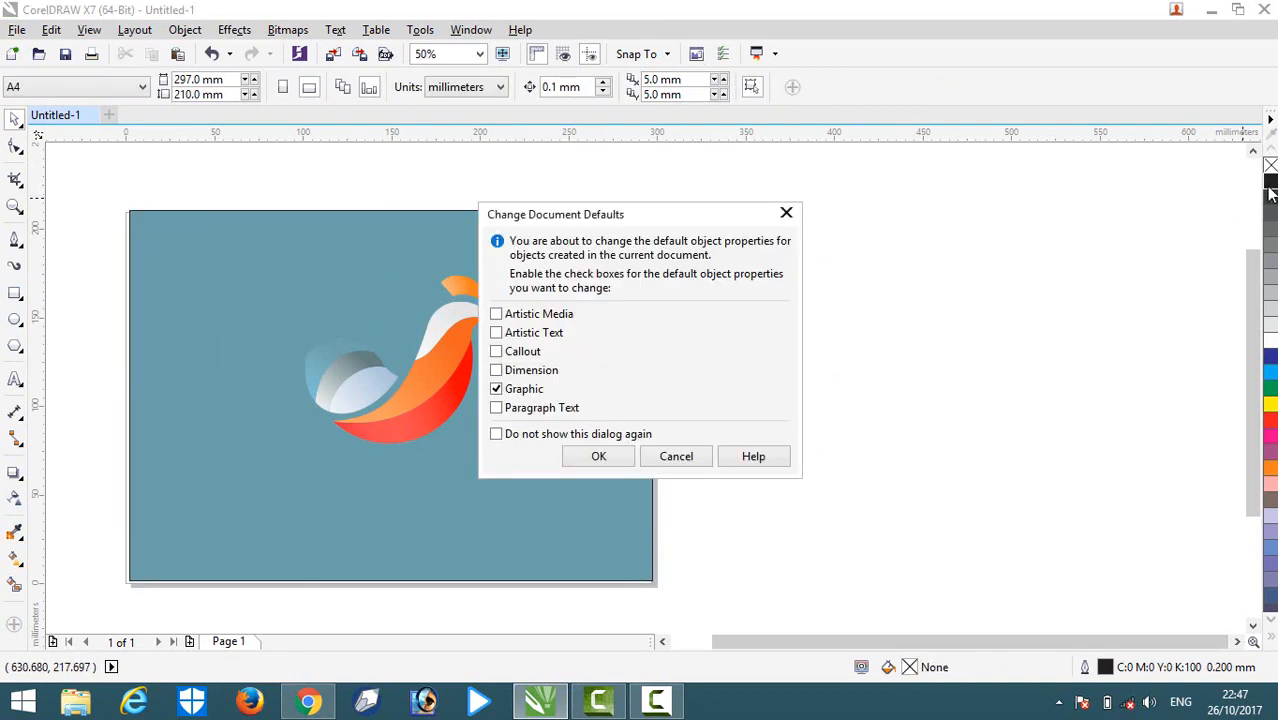
pyautogui.click(665, 459)
# Step: Try several grey shades on the background rectangle and settle on an 80% black fill
pyautogui.click(1271, 214)
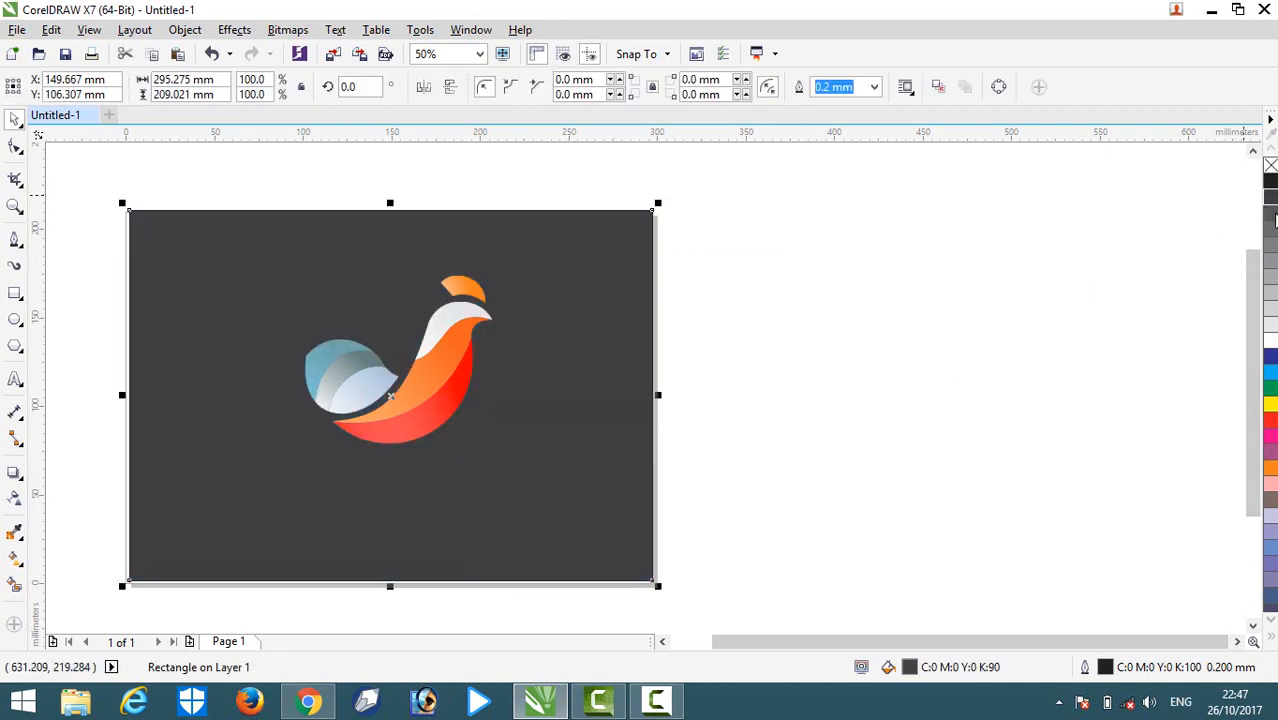
pyautogui.click(1271, 226)
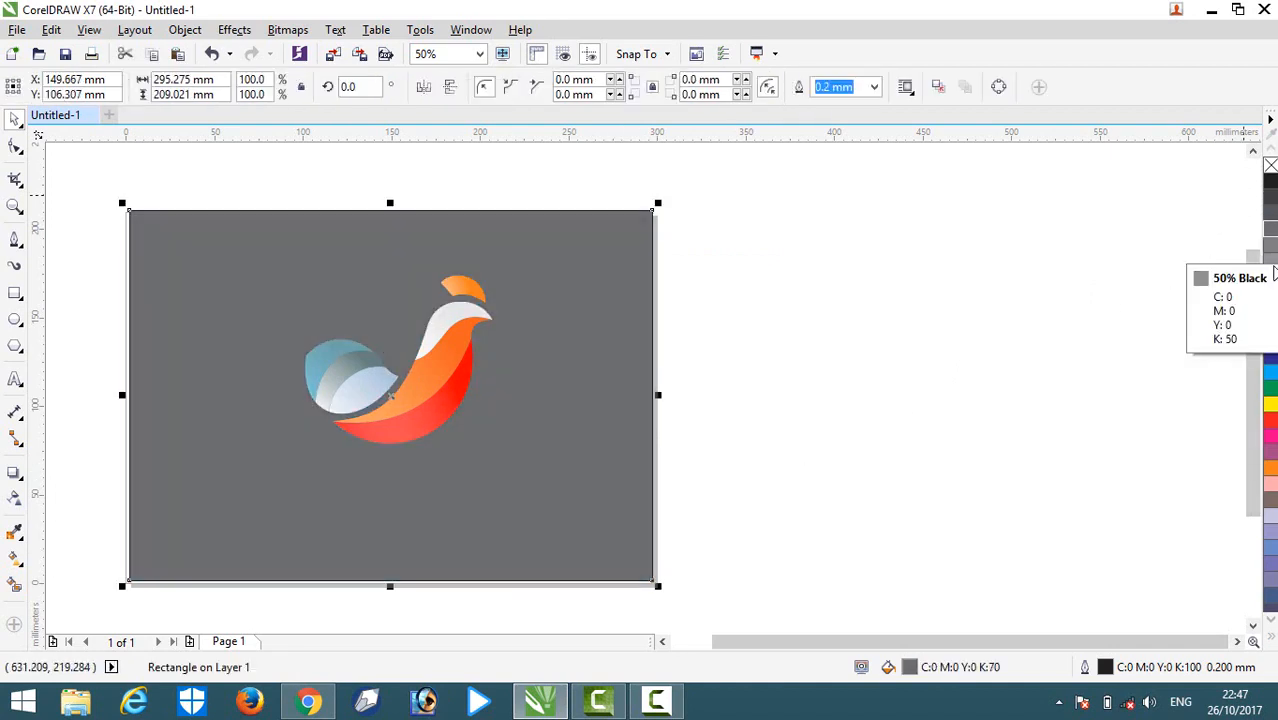
pyautogui.click(1272, 275)
pyautogui.click(1272, 278)
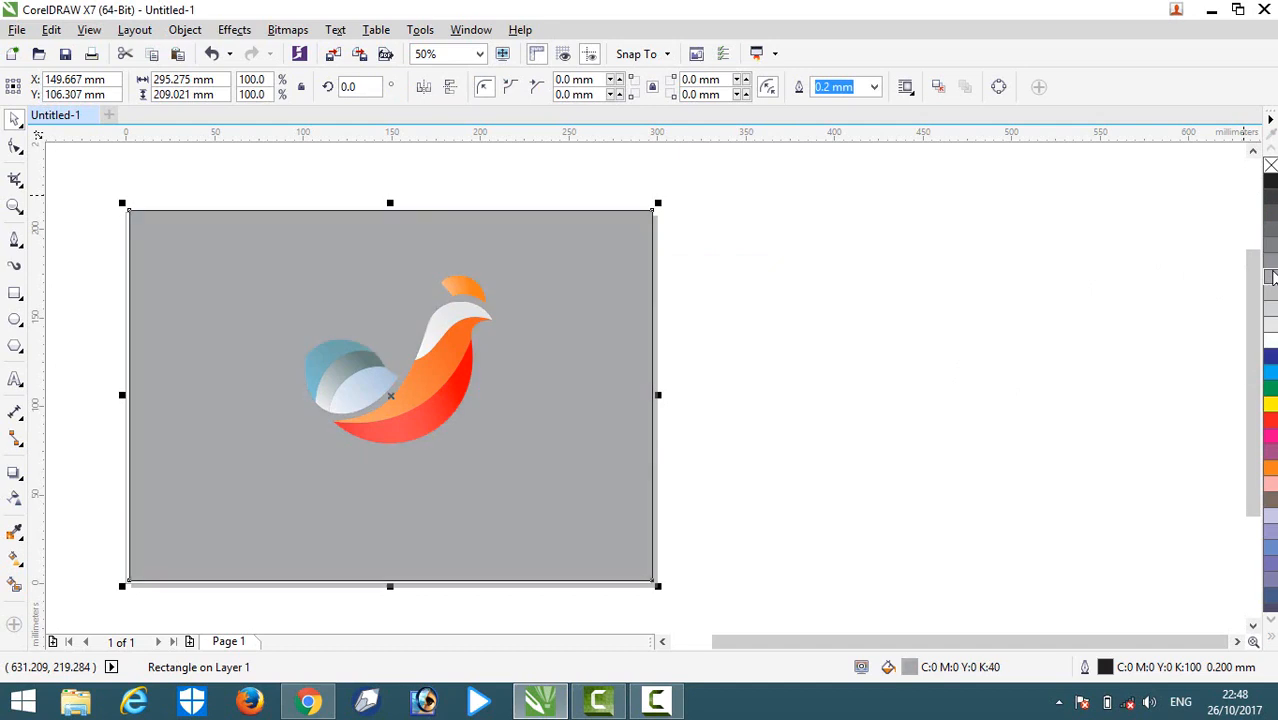
pyautogui.click(1271, 238)
pyautogui.click(1271, 226)
pyautogui.click(1271, 214)
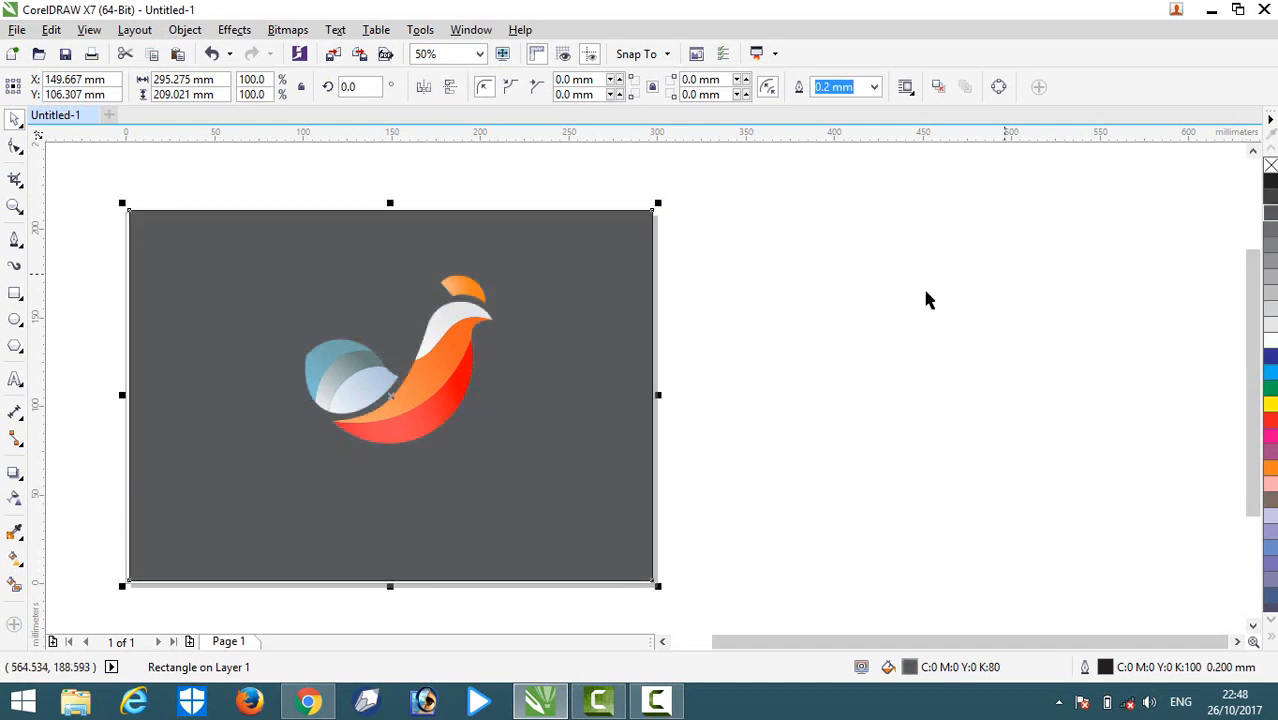
pyautogui.click(924, 297)
# Step: Scale the rooster group to about 137 by 123 mm and shift it up and left on the background
pyautogui.click(473, 420)
pyautogui.moveTo(498, 447); pyautogui.dragTo(556, 497)
pyautogui.click(814, 460)
pyautogui.moveTo(447, 449); pyautogui.dragTo(373, 404)
pyautogui.click(813, 380)
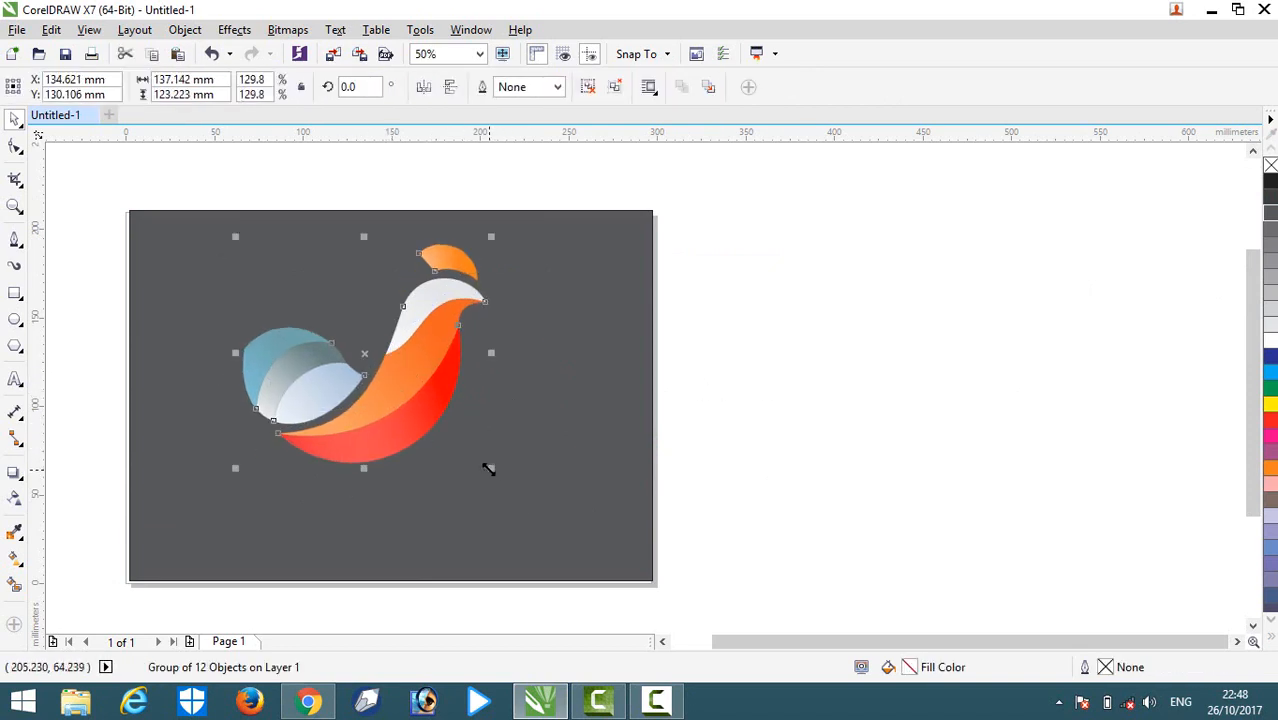
# Step: Enlarge the rooster group further and reposition it near the middle of the dark grey background
pyautogui.moveTo(488, 468); pyautogui.dragTo(553, 523)
pyautogui.click(722, 483)
pyautogui.moveTo(422, 471); pyautogui.dragTo(401, 446)
pyautogui.click(661, 457)
pyautogui.moveTo(406, 372); pyautogui.dragTo(417, 376)
pyautogui.click(777, 376)
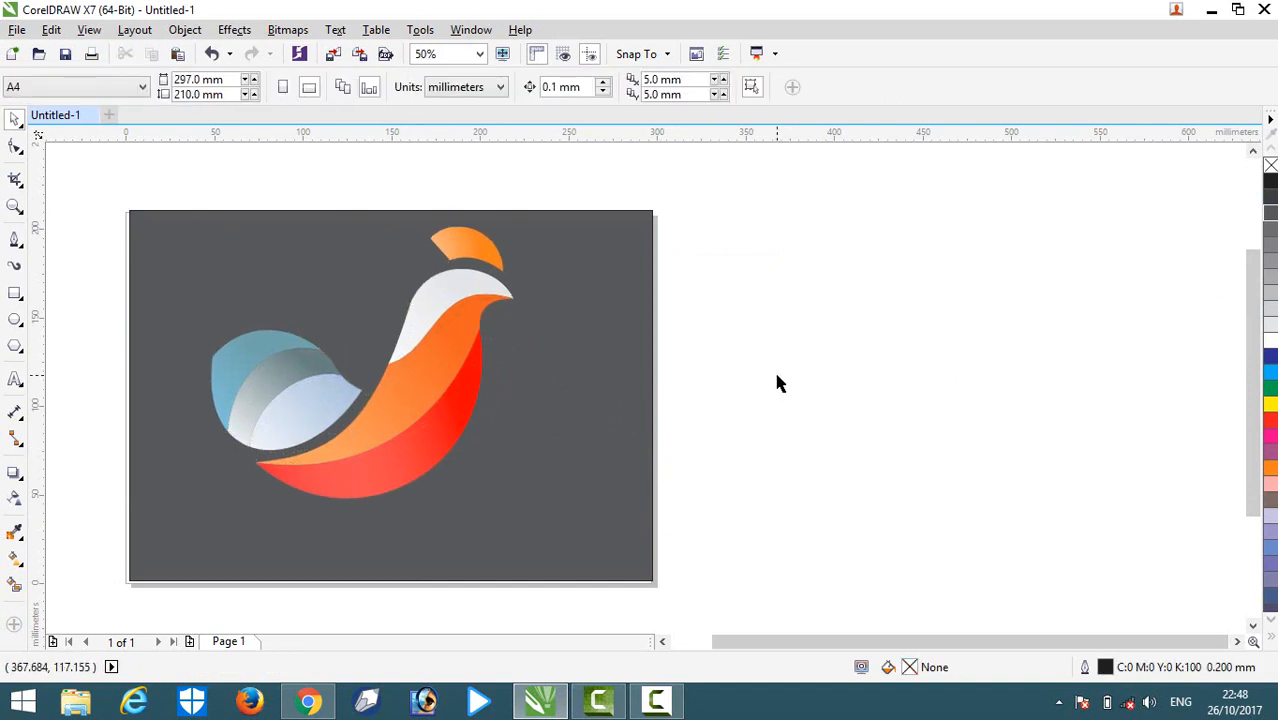